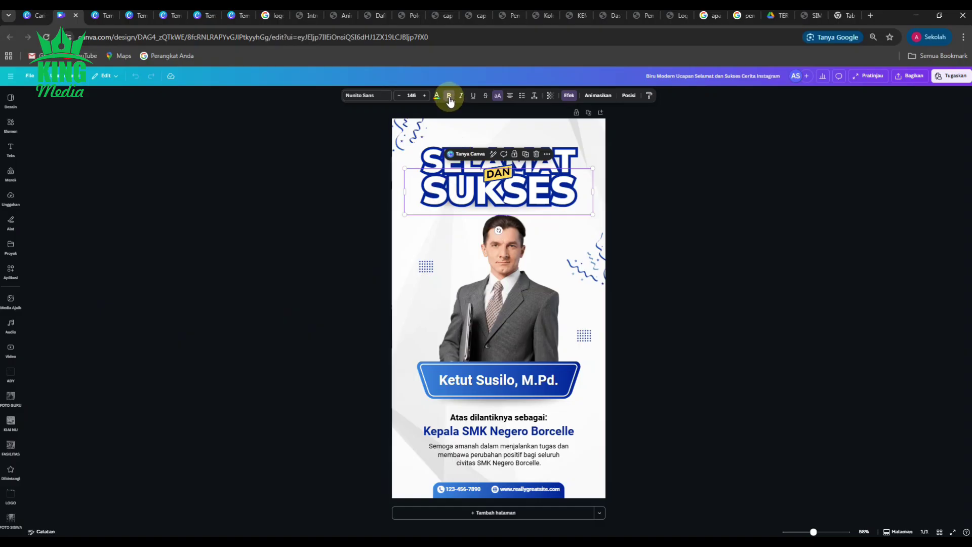
Step: Replace the dark blue outline on SUKSES with a lighter purple from the default colours
click(437, 97)
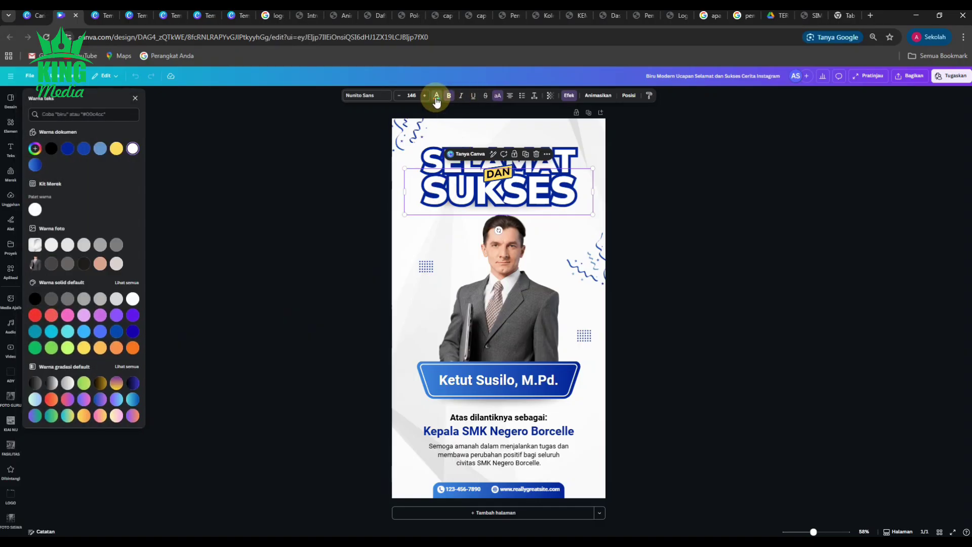
click(569, 95)
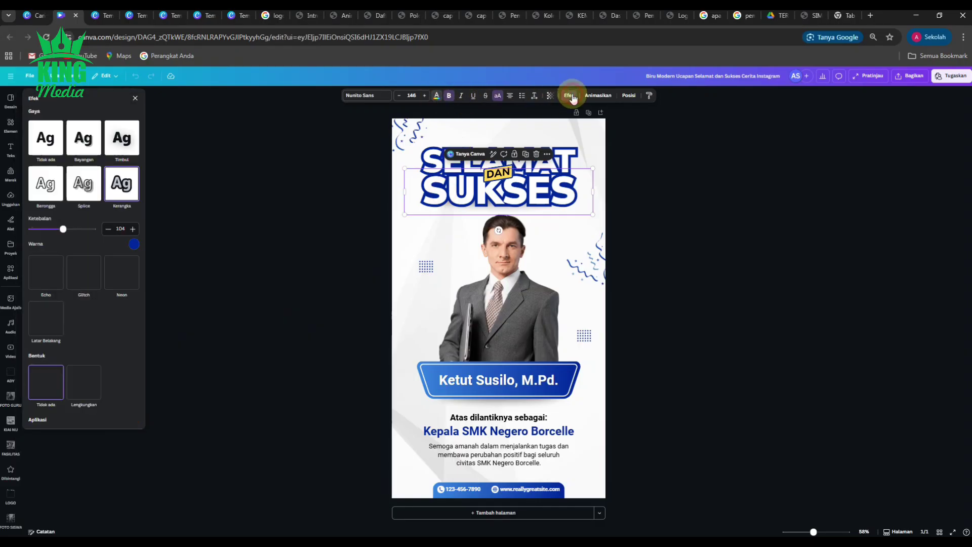
click(134, 244)
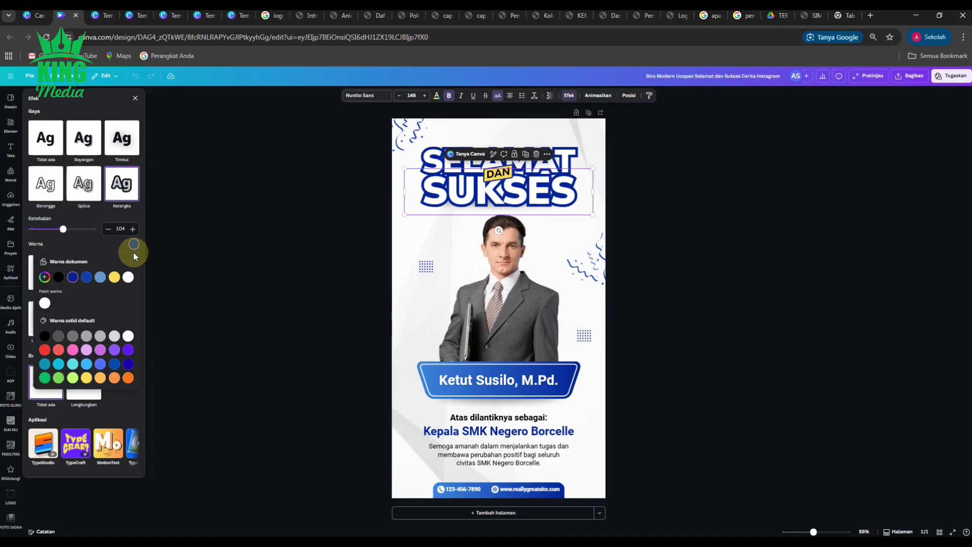
click(128, 350)
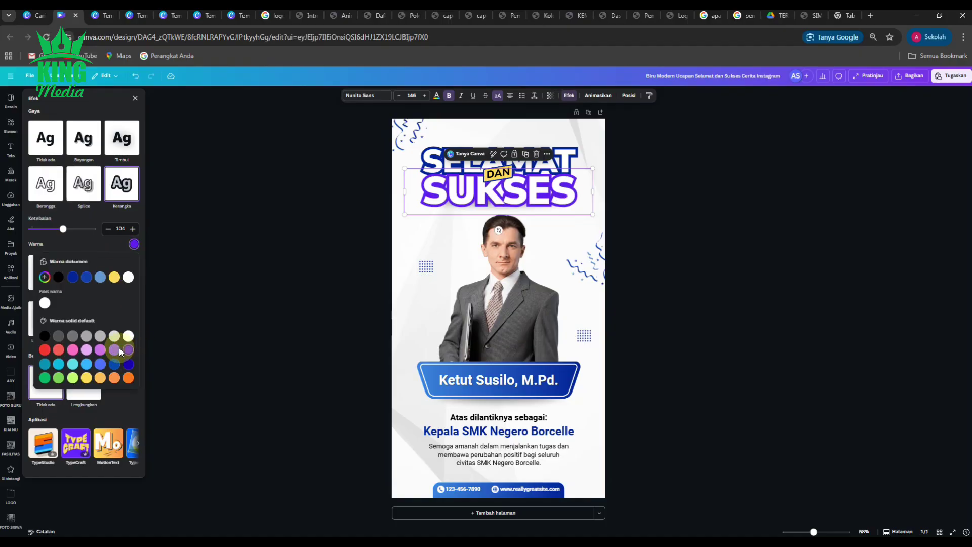
click(114, 350)
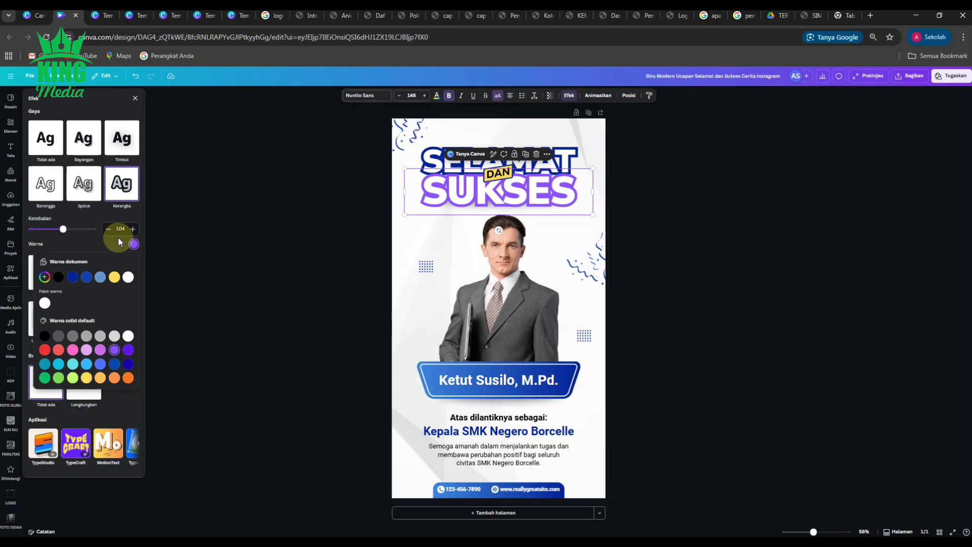
click(376, 162)
click(431, 161)
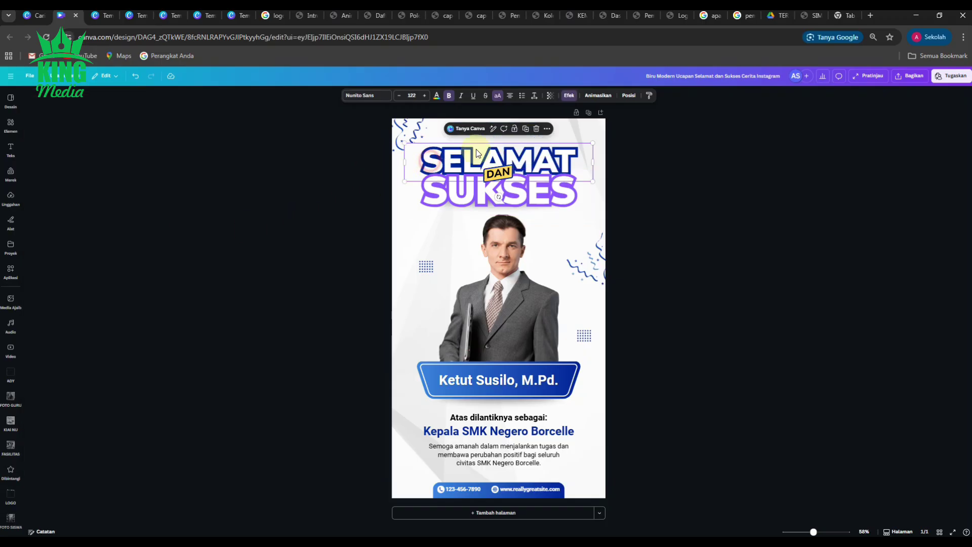
Step: Set the SELAMAT outline colour to a darker violet swatch
click(570, 97)
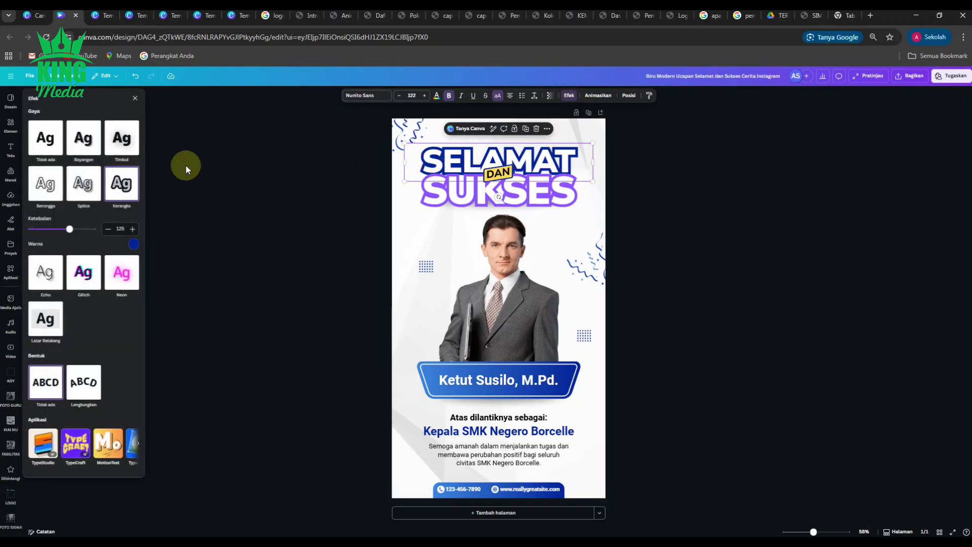
click(134, 245)
click(114, 365)
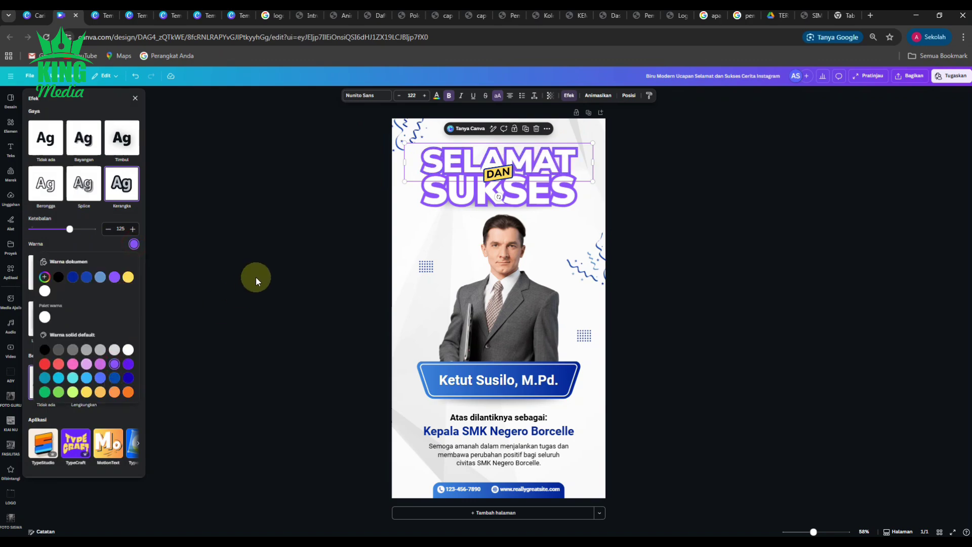
click(128, 365)
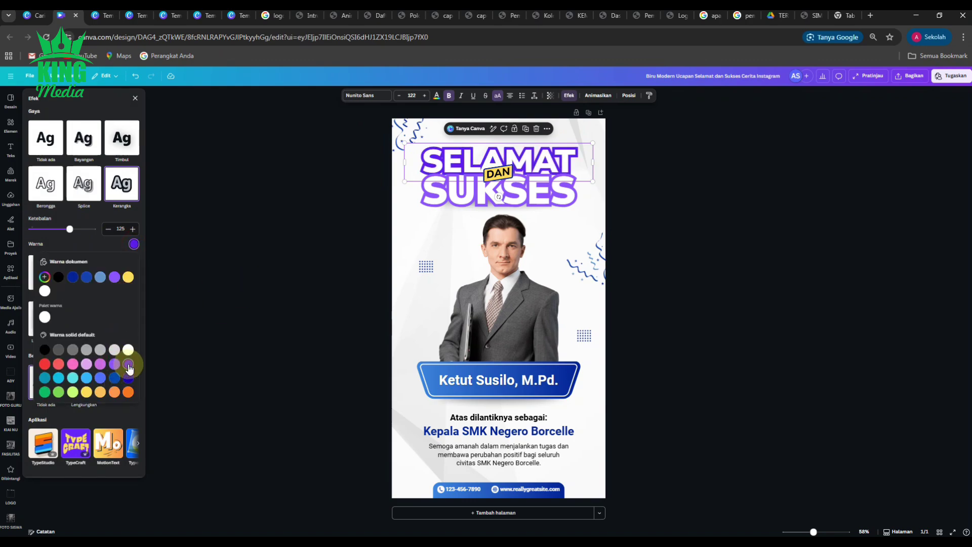
click(281, 246)
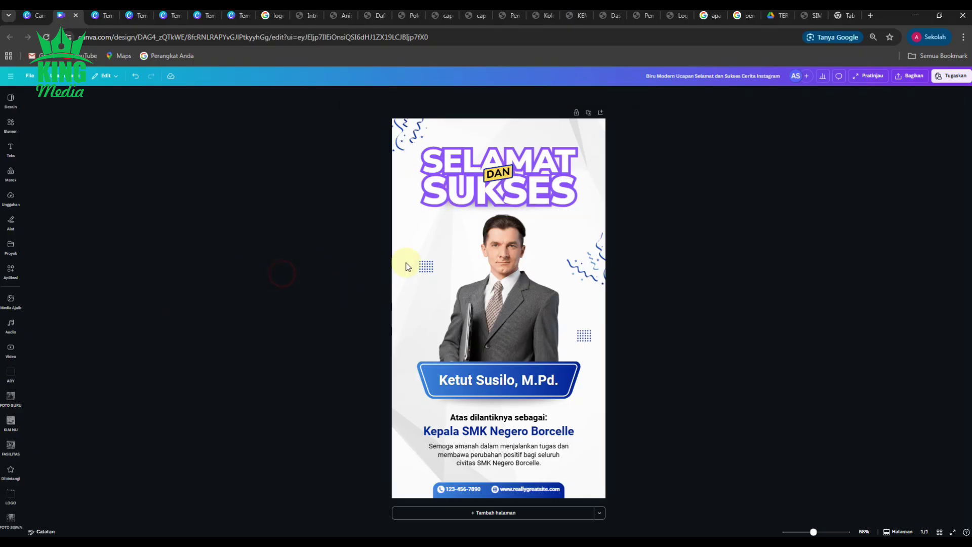
Step: Change the top-left squiggle's dark blue to purple across all matching elements
click(422, 133)
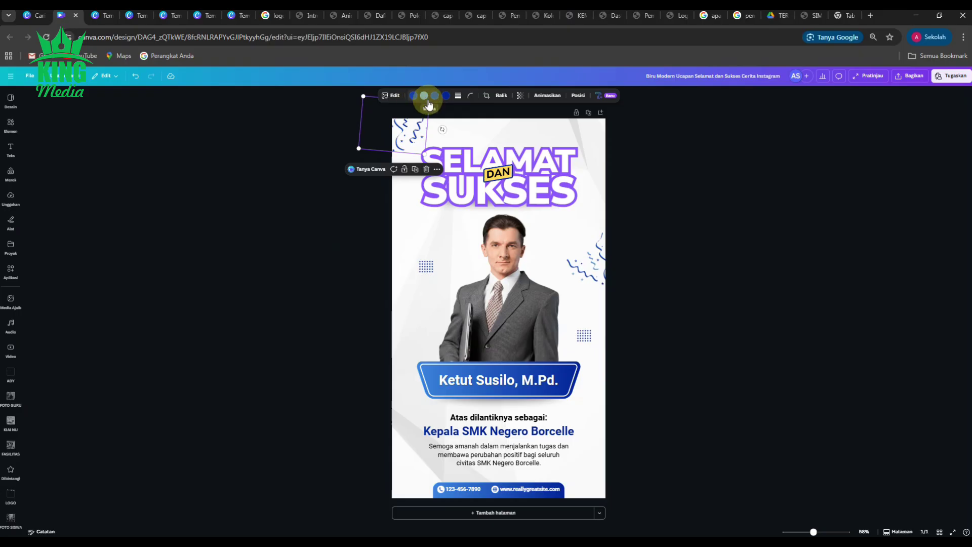
click(447, 97)
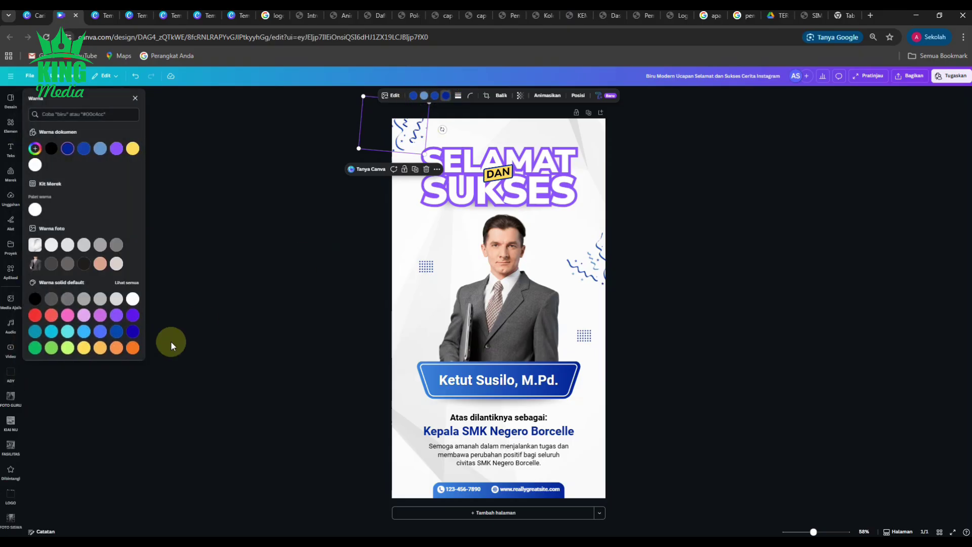
click(135, 316)
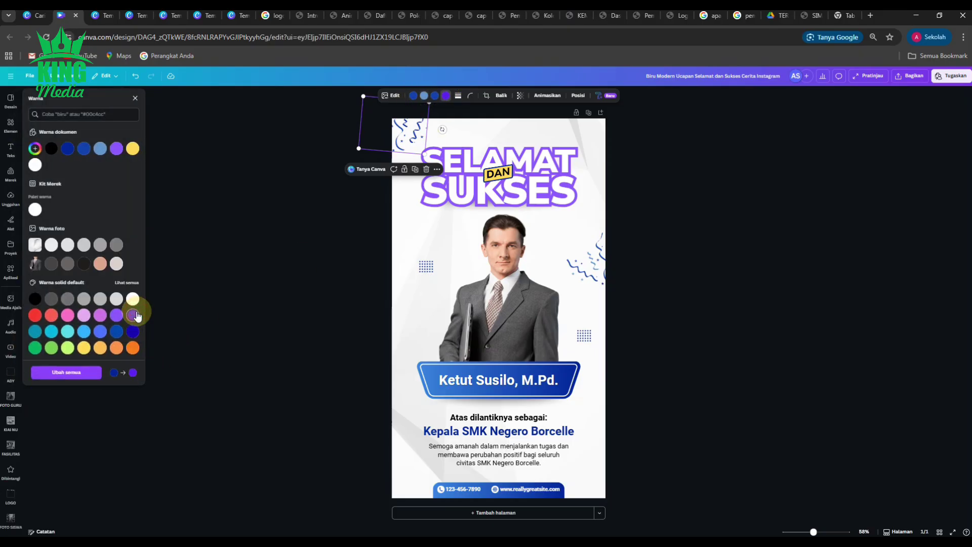
click(57, 372)
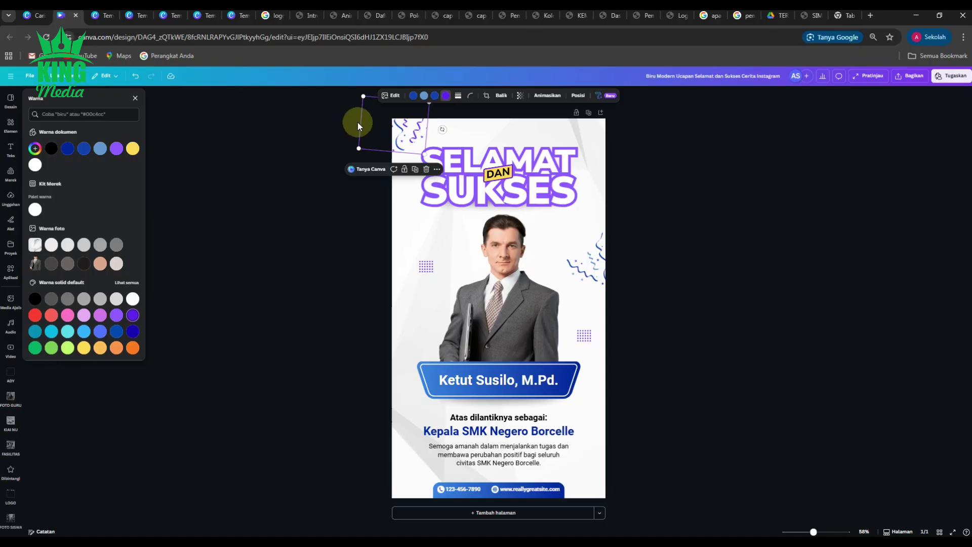
Step: Turn the squiggle's other blue to purple and its light blue to lilac throughout
click(116, 315)
click(424, 95)
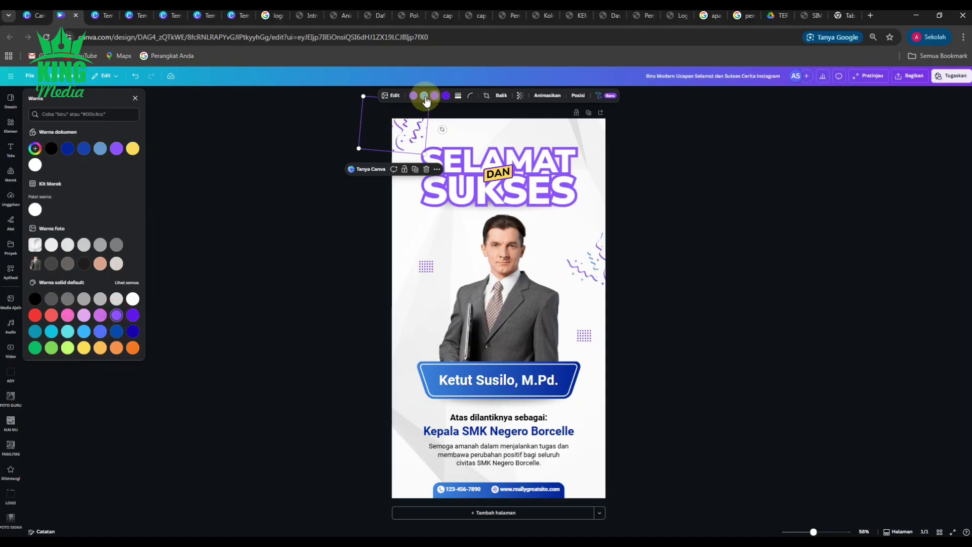
click(99, 315)
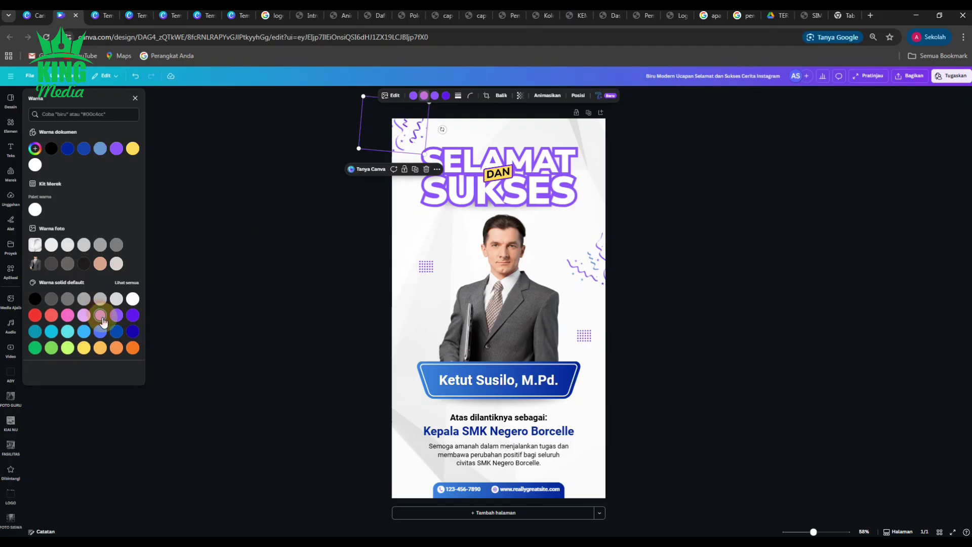
click(67, 374)
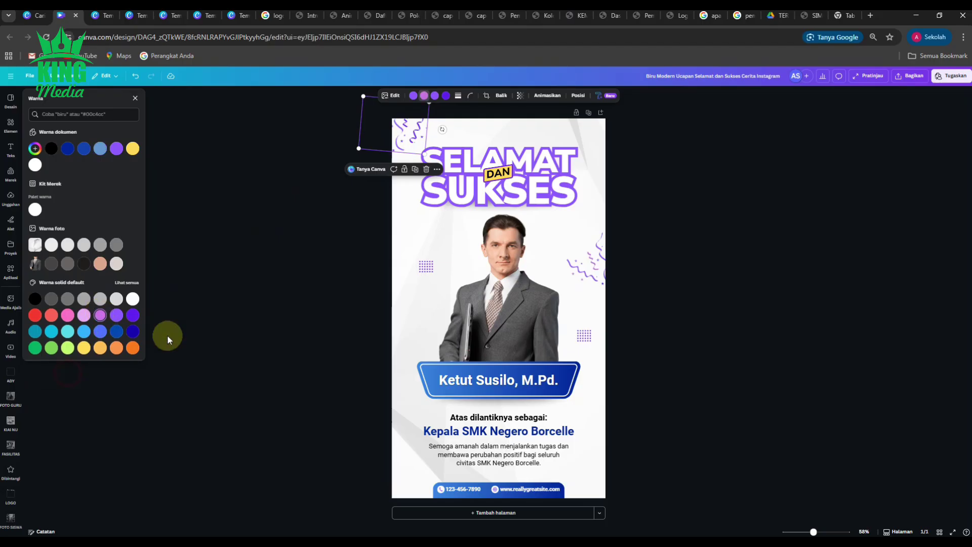
click(226, 262)
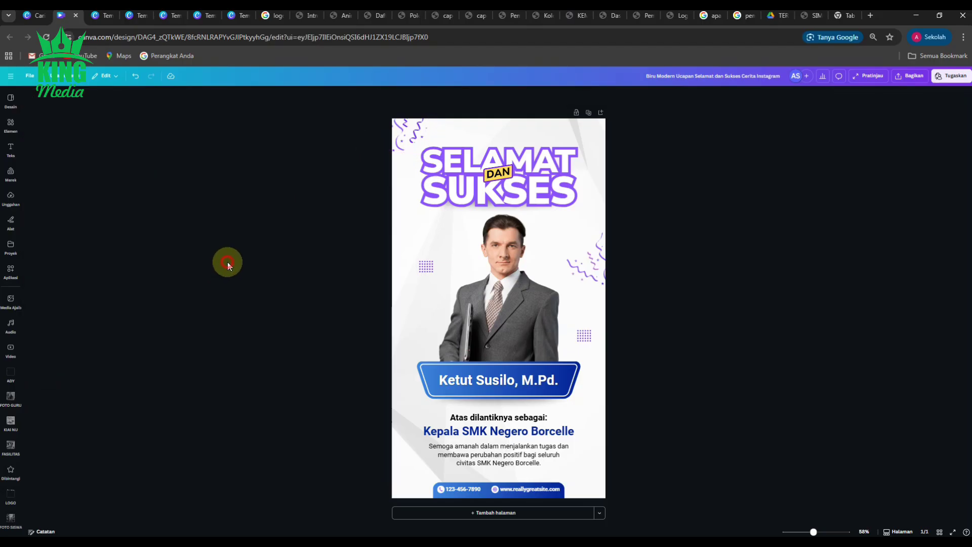
Step: Give the name banner a purple gradient starting at #8C52FF, applied to all matching shapes
click(424, 397)
click(394, 399)
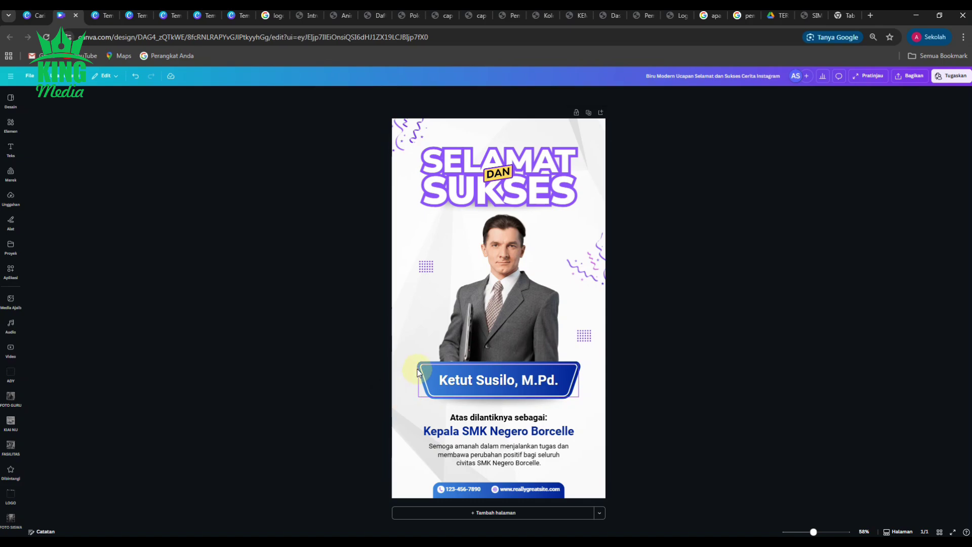
click(353, 96)
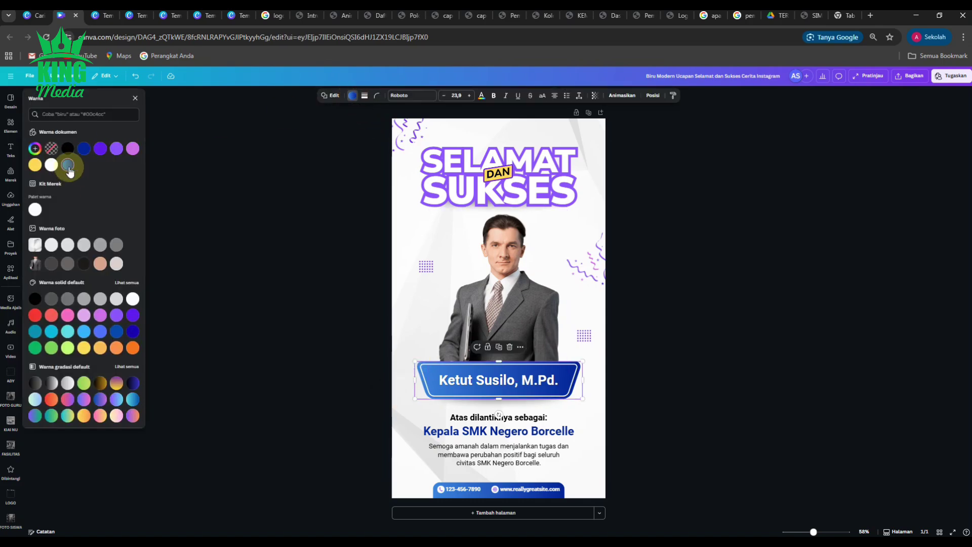
click(67, 165)
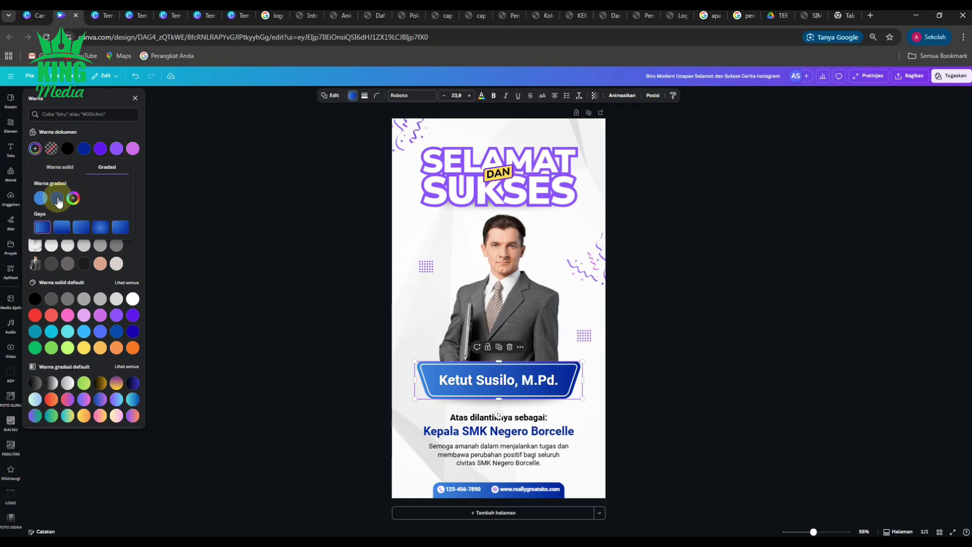
click(57, 198)
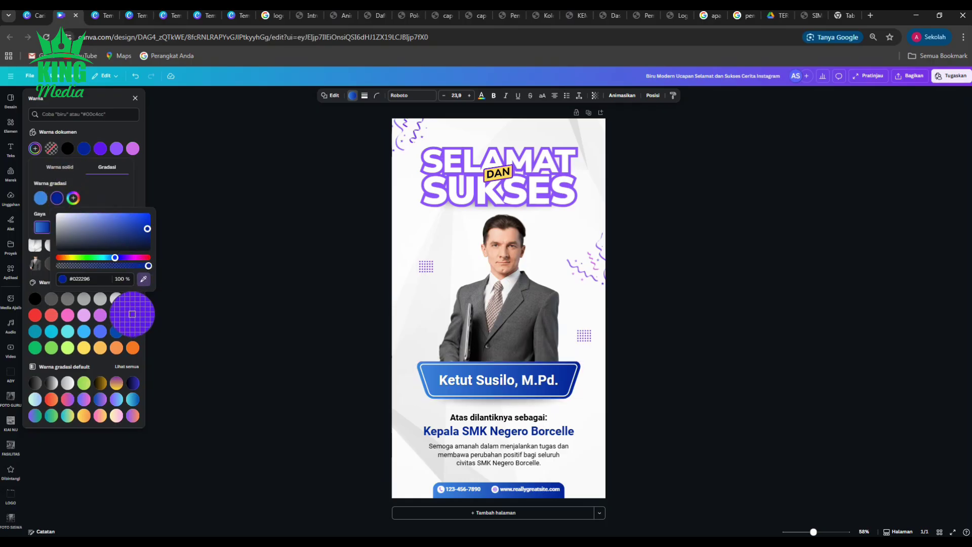
click(132, 314)
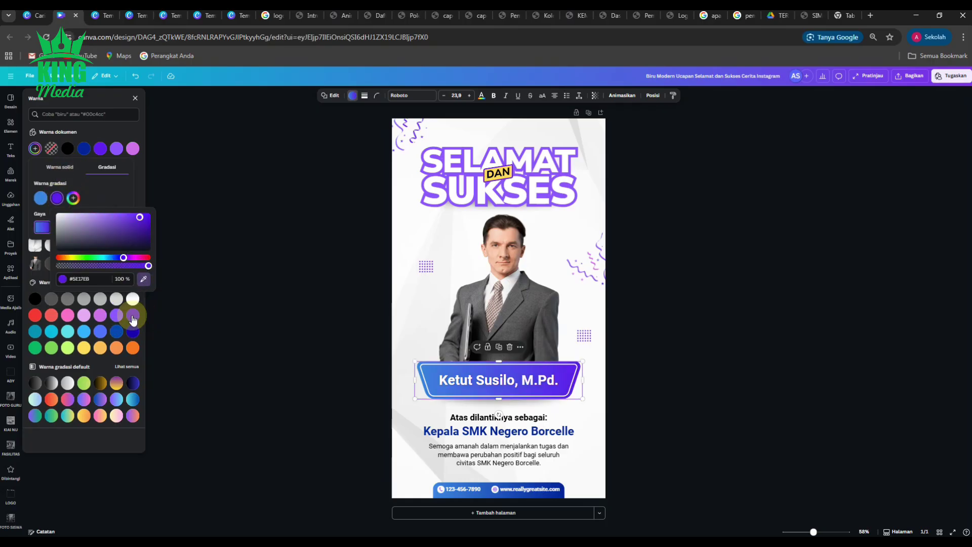
click(41, 198)
click(127, 279)
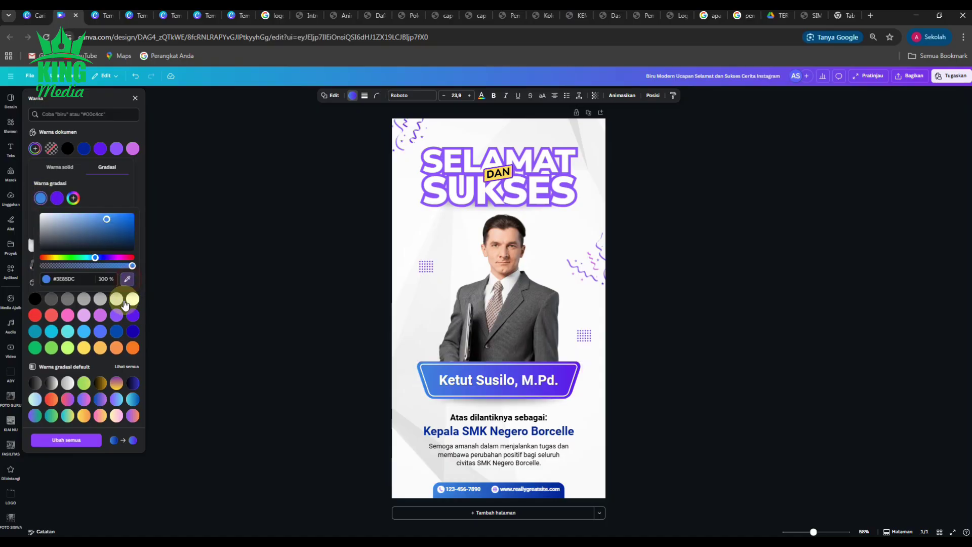
click(116, 317)
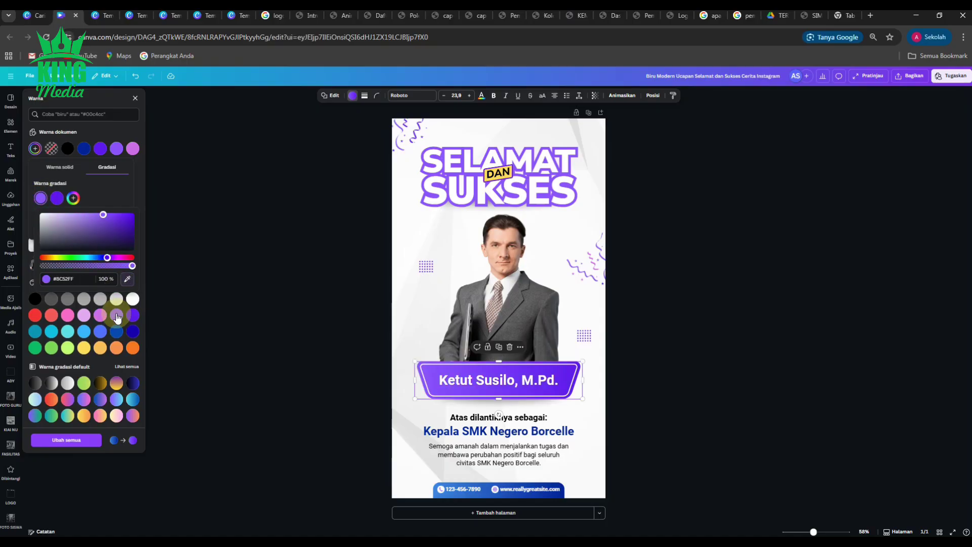
click(76, 440)
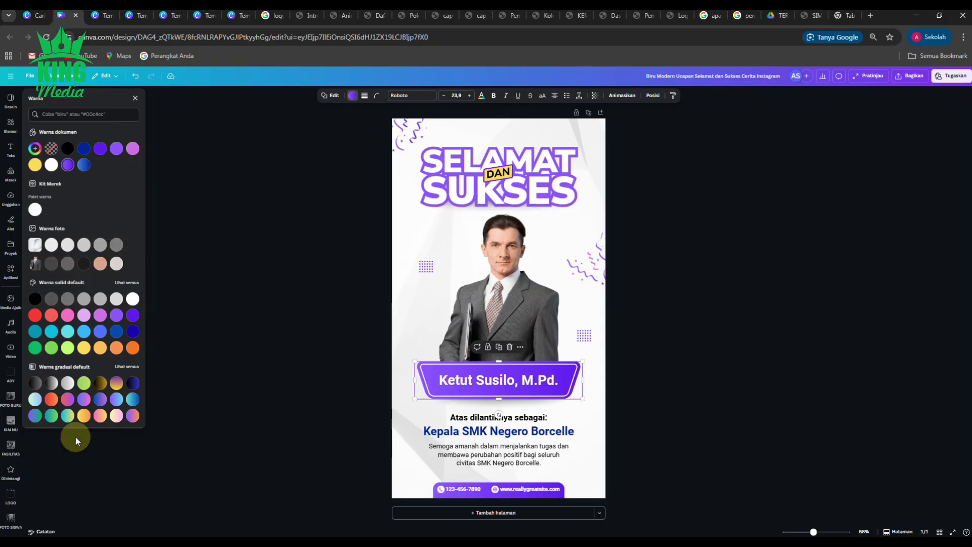
click(251, 285)
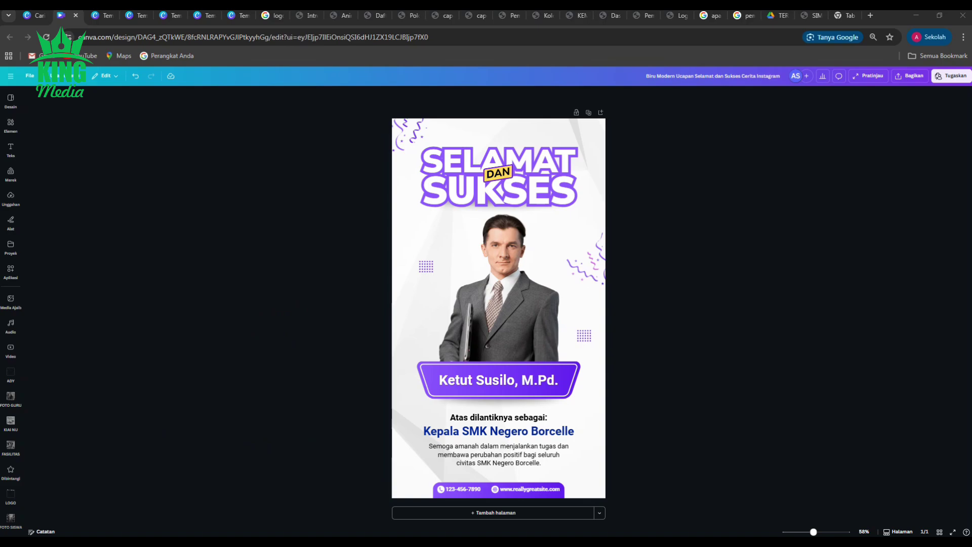
Step: Add the student's photo to the page, remove its background and trim its top
drag(395, 284, 597, 296)
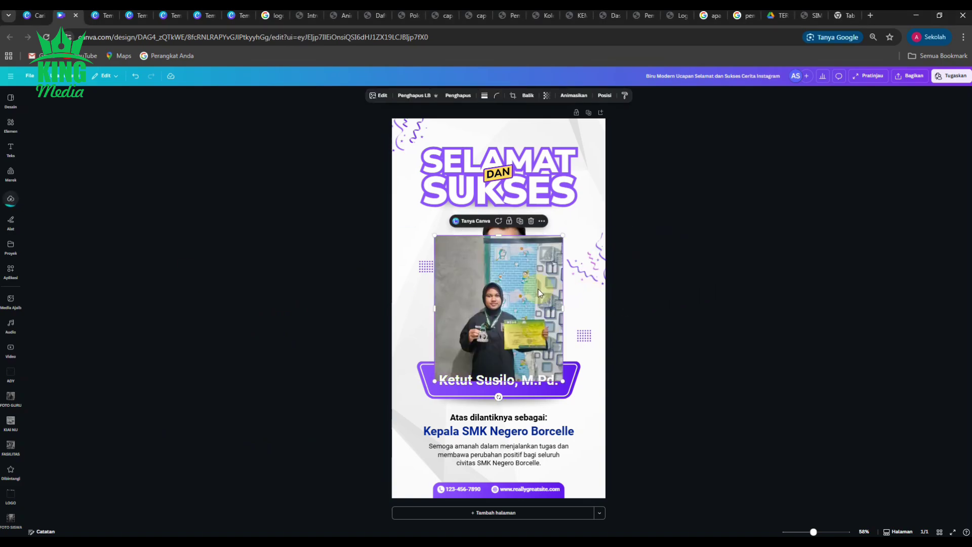
click(416, 96)
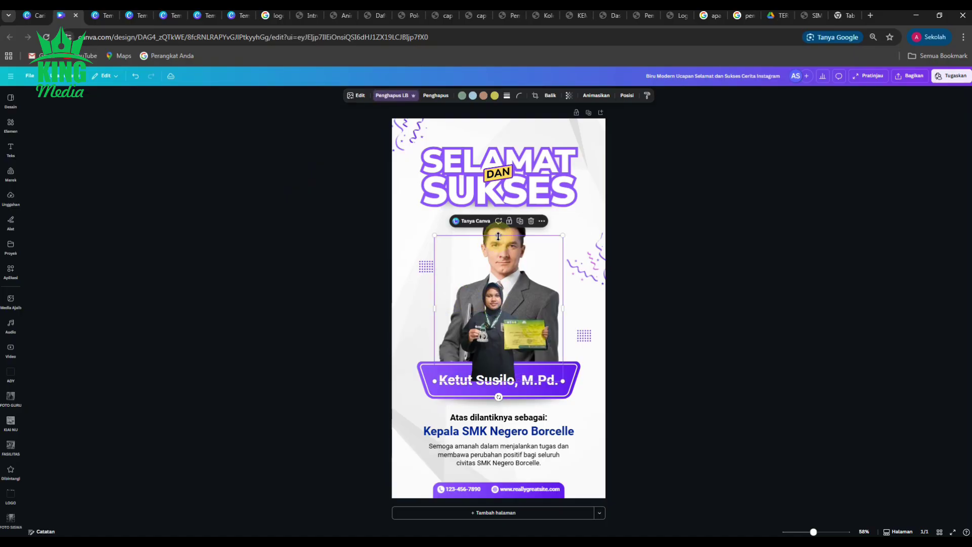
drag(499, 236, 426, 227)
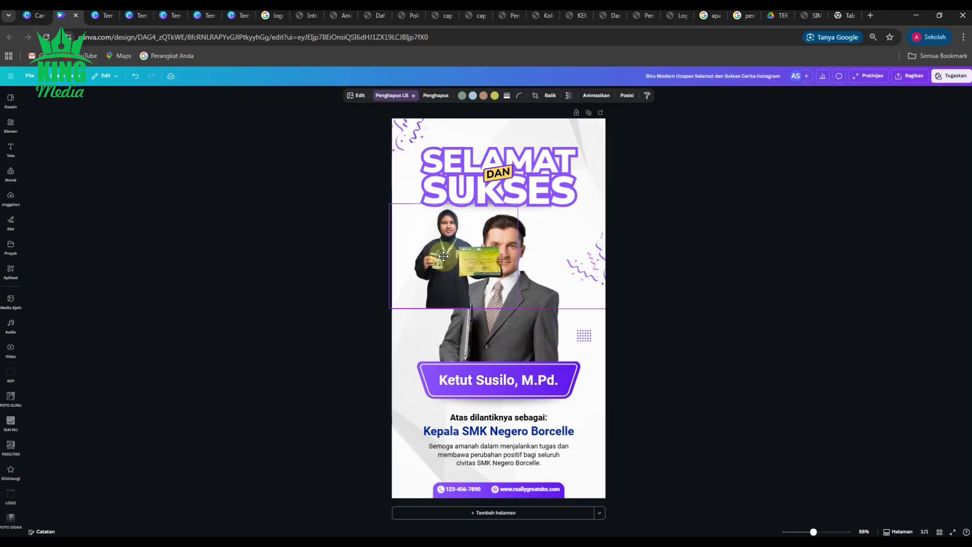
Step: Delete the template's man photo and move the student's cutout to the page centre
click(536, 314)
click(531, 196)
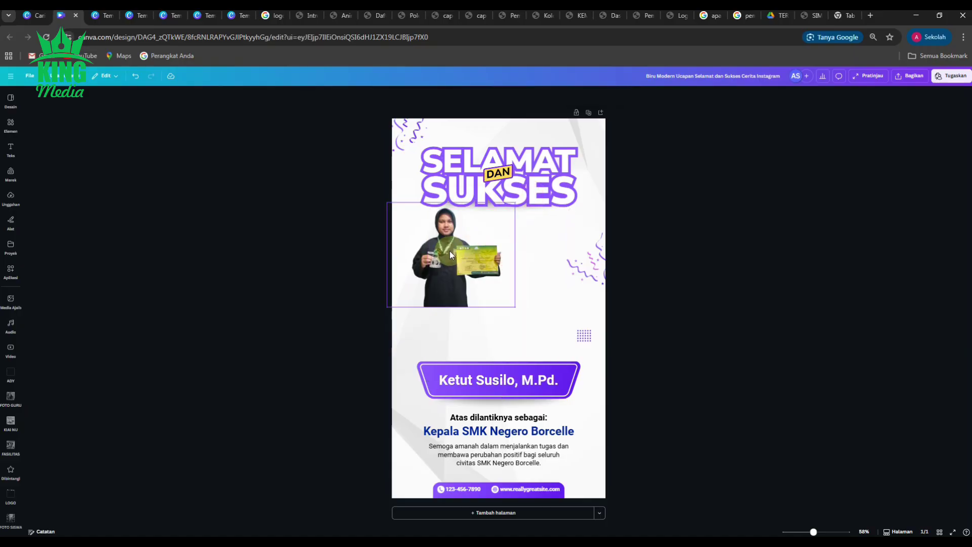
click(450, 250)
drag(450, 251, 497, 273)
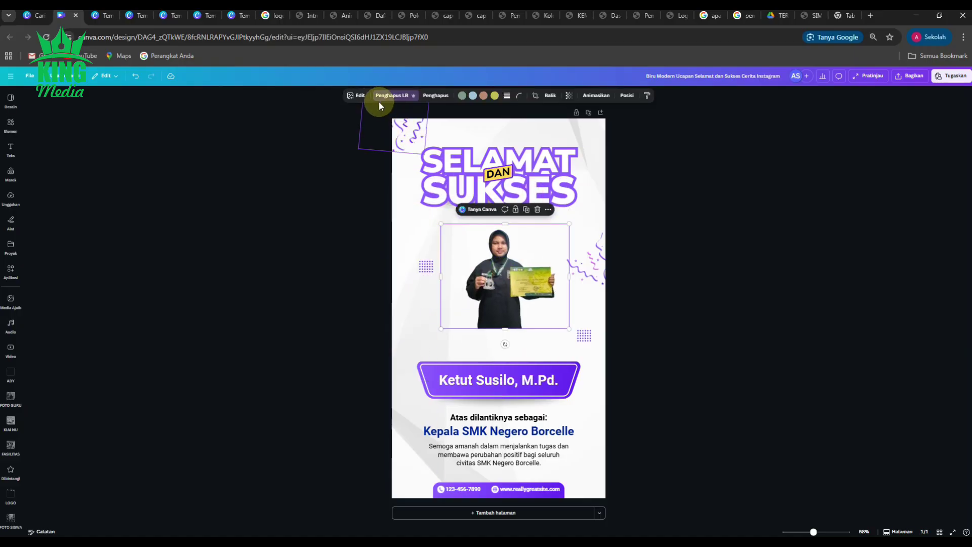
Step: Apply Sesuaikan Otomatis to the photo, giving brightness 15, highlights 40 and vibrance 42
click(361, 96)
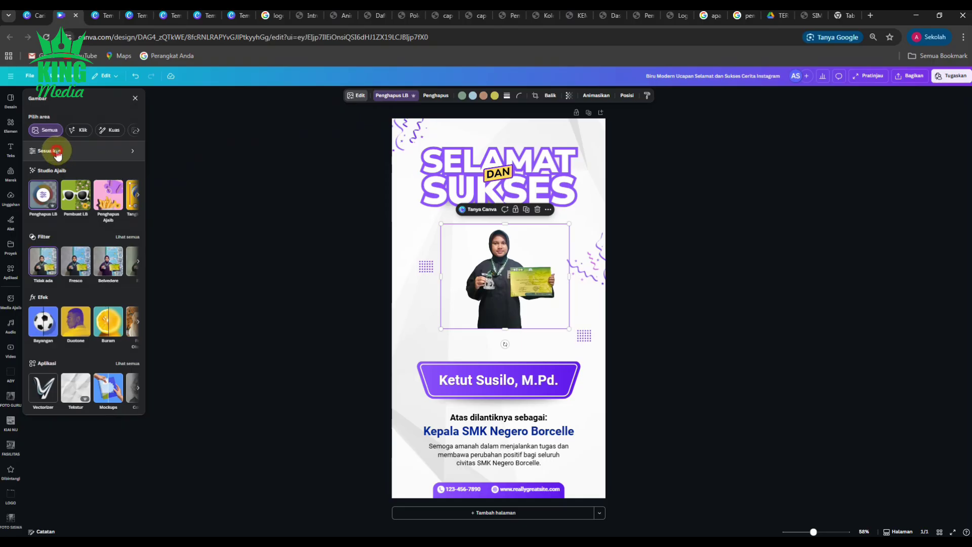
click(56, 151)
click(66, 144)
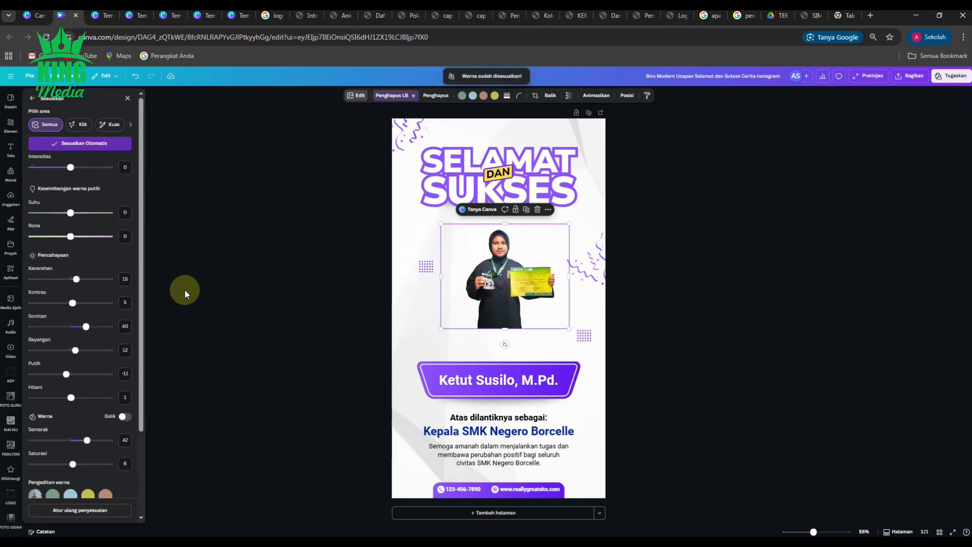
click(217, 374)
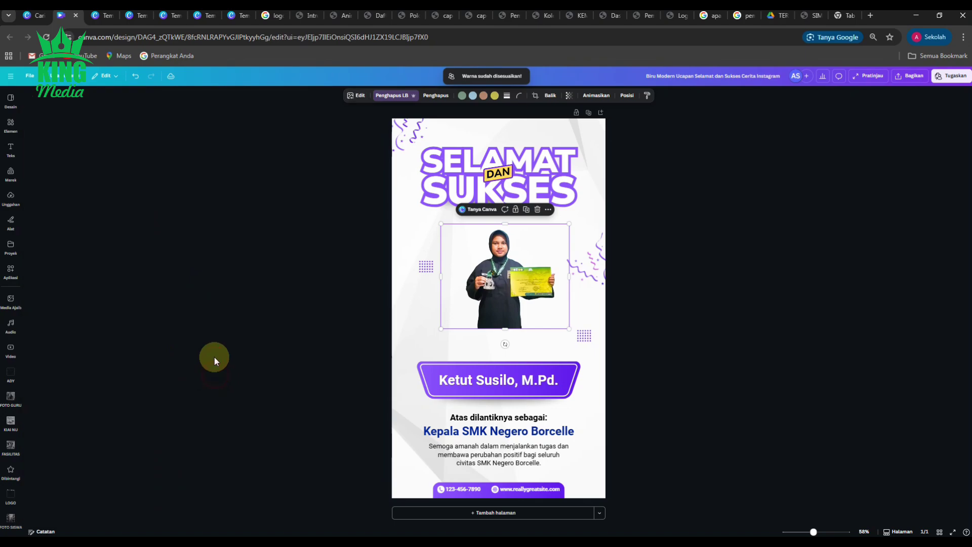
Step: Crop the photo's sides and top, then enlarge it down to the name banner
drag(571, 286, 559, 286)
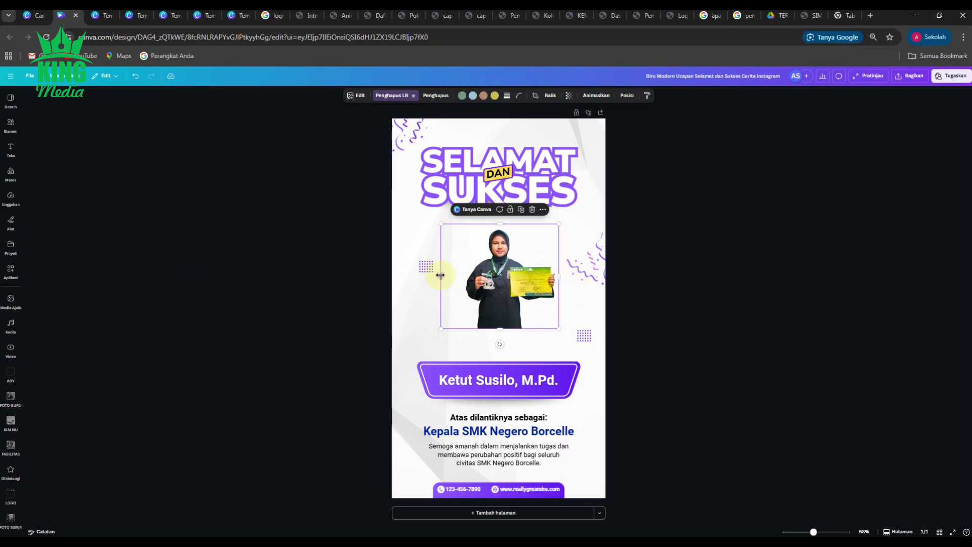
drag(440, 276, 463, 275)
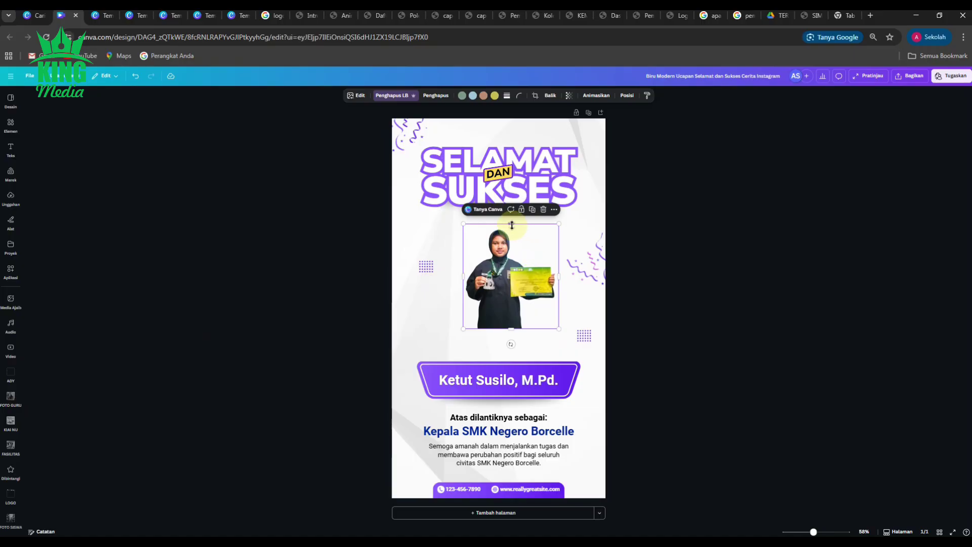
drag(513, 224, 515, 226)
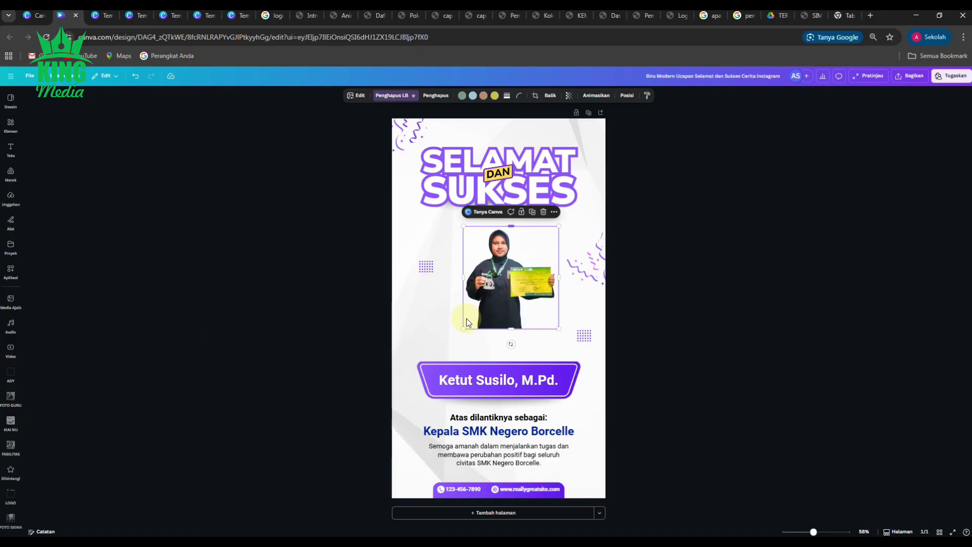
drag(434, 349, 423, 368)
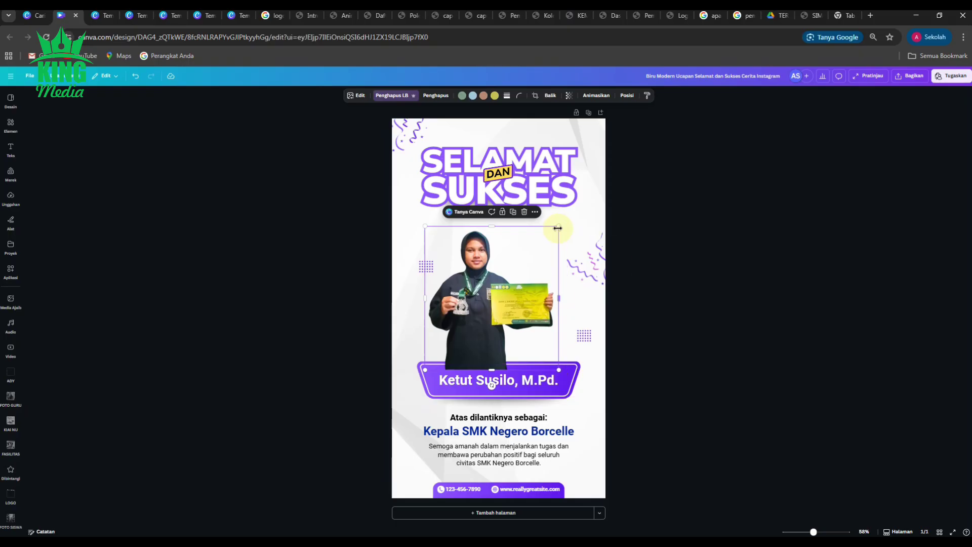
drag(570, 221, 582, 212)
drag(473, 282, 474, 296)
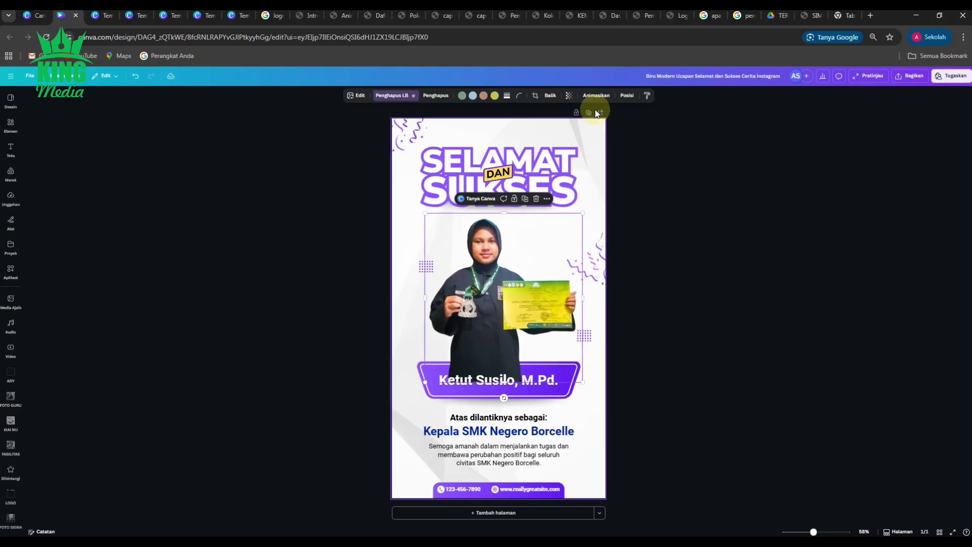
Step: Send the photo to the back so it sits behind the name banner
click(628, 96)
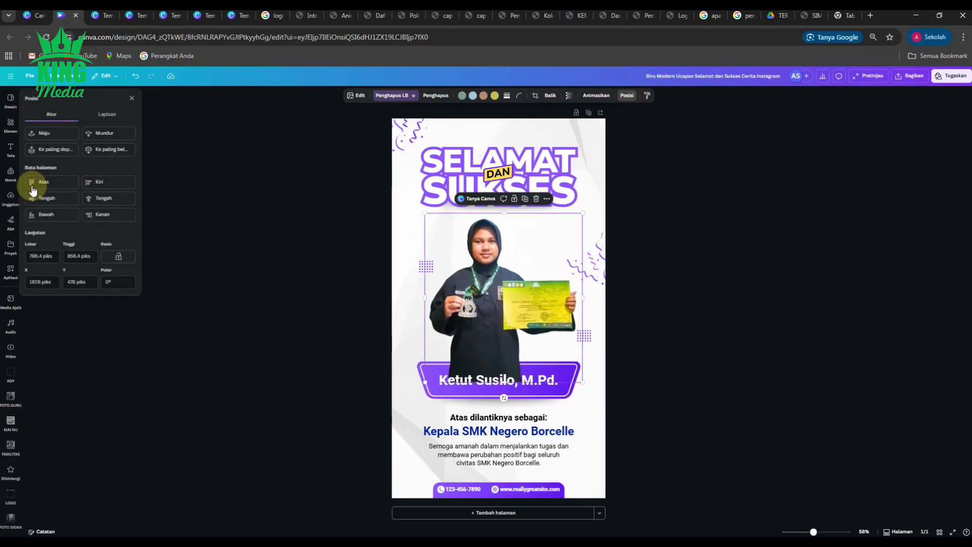
click(109, 150)
click(707, 313)
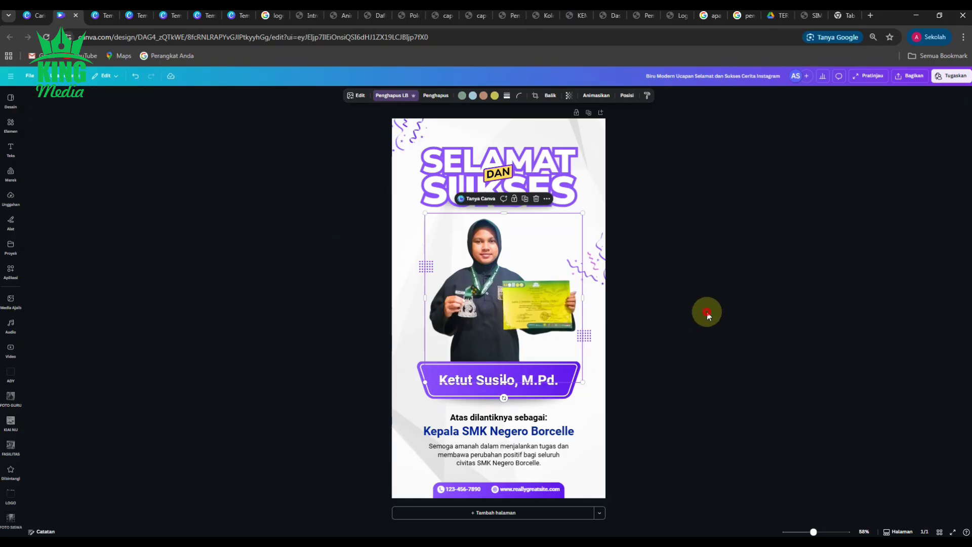
click(707, 312)
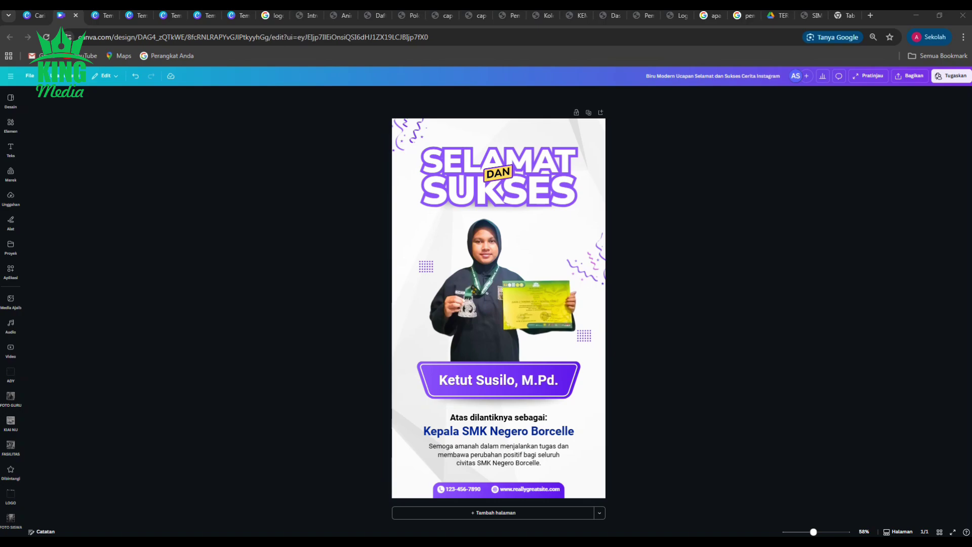
Step: Replace the banner's placeholder name with the student's full name
click(485, 380)
click(484, 380)
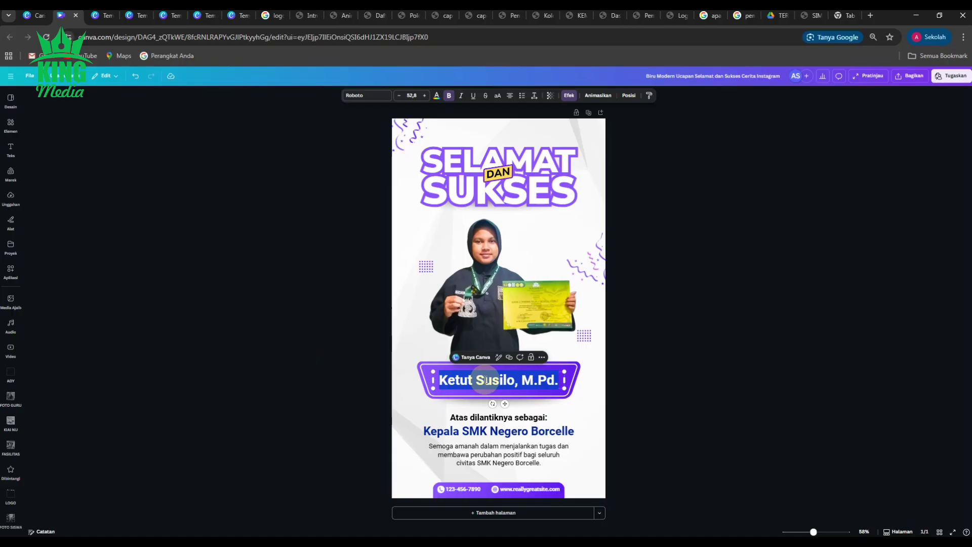
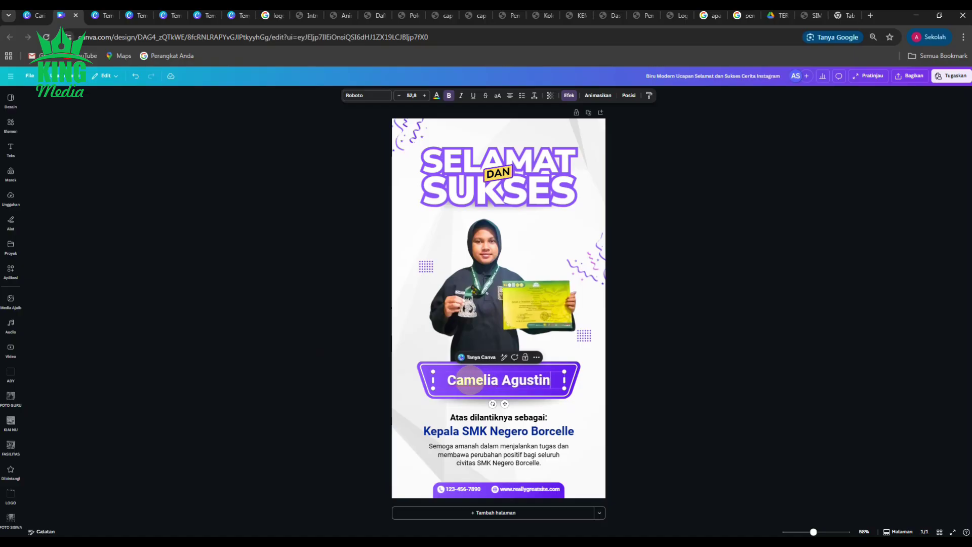
click(697, 412)
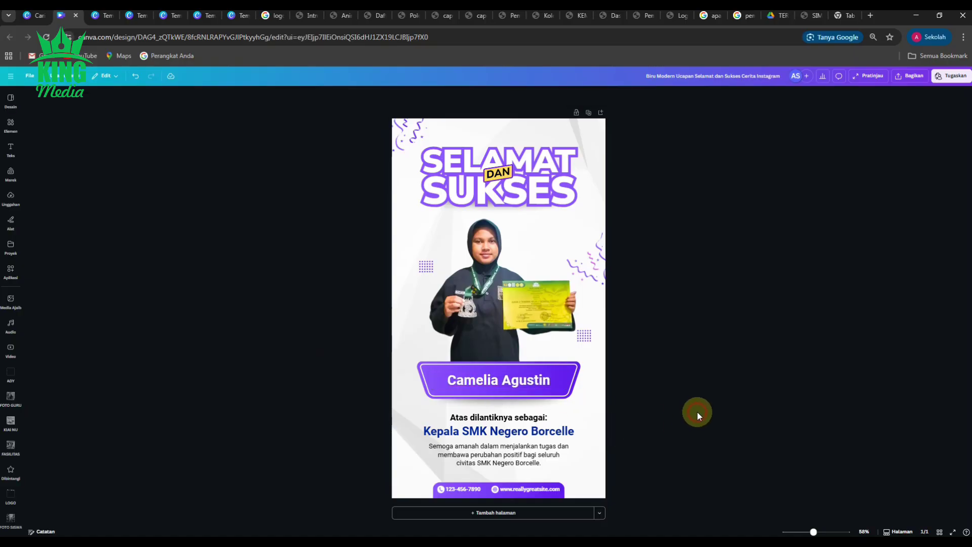
click(523, 388)
click(716, 385)
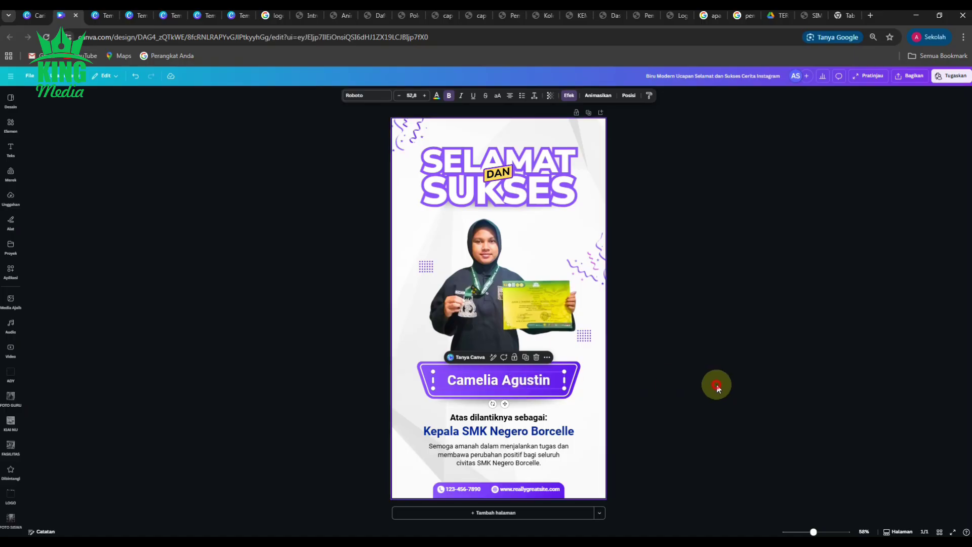
Step: Move the name up and stretch both the purple banner and its white outline downward
scroll(494, 391, up, 5)
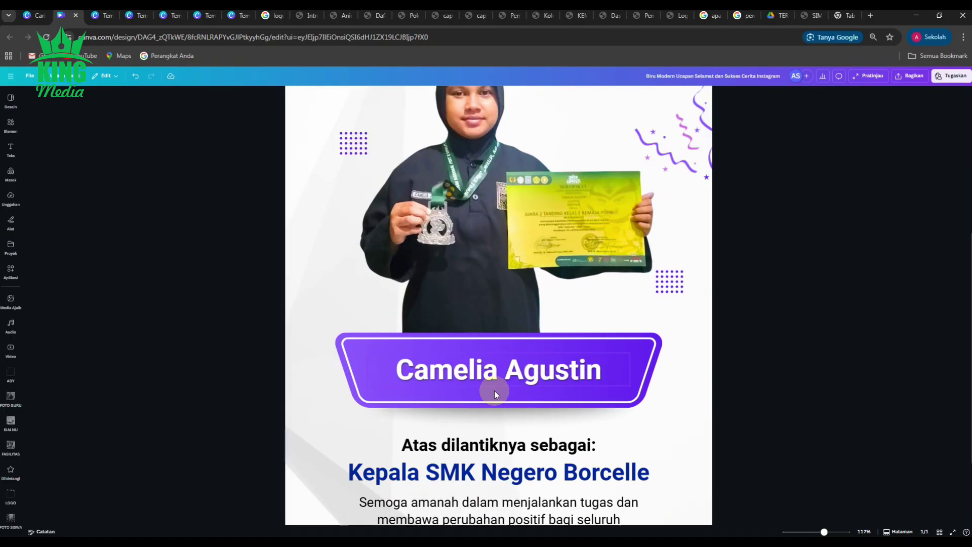
drag(544, 376, 544, 364)
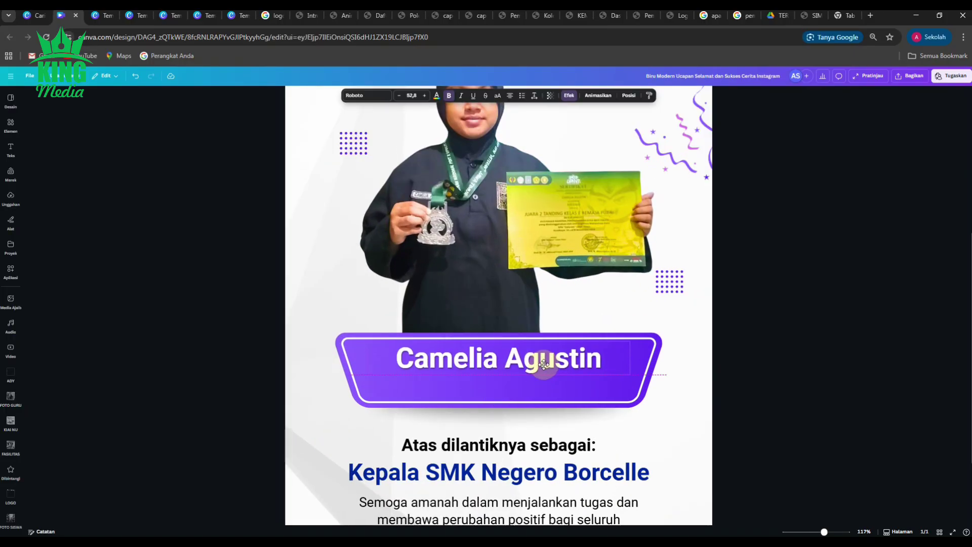
click(514, 407)
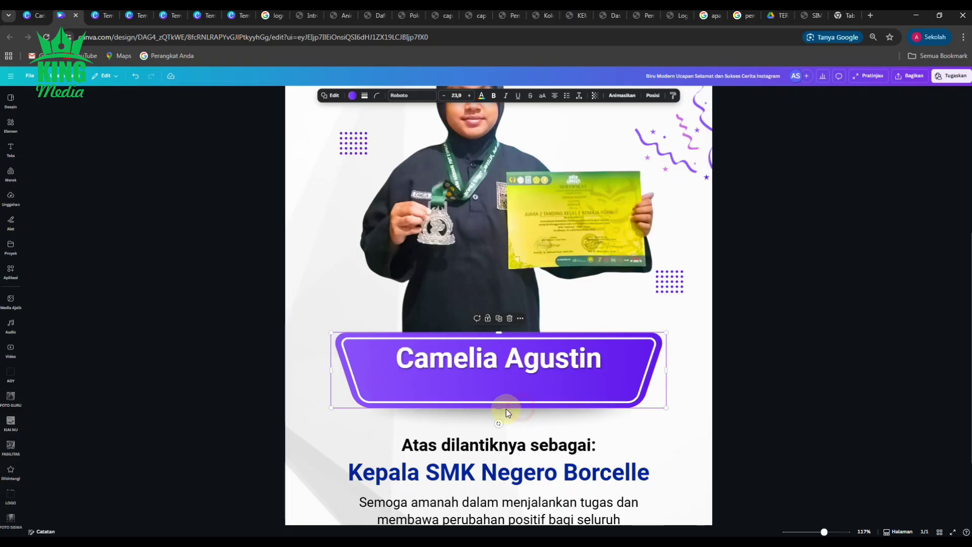
drag(500, 406, 499, 423)
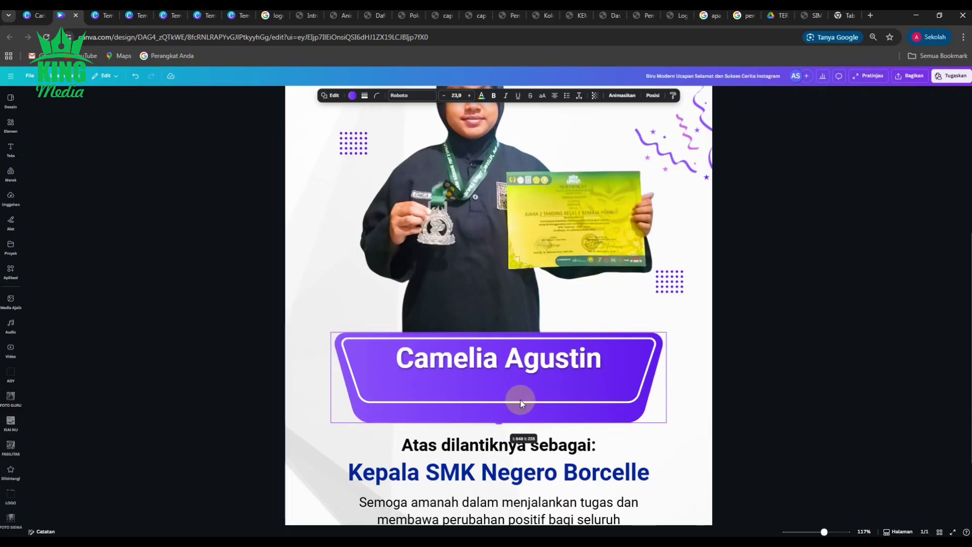
click(503, 406)
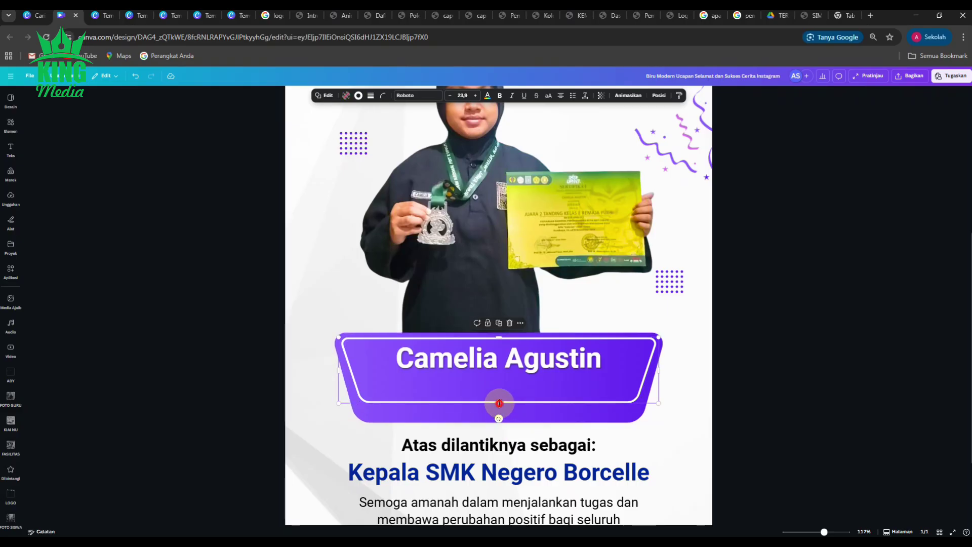
drag(501, 405, 497, 413)
click(791, 387)
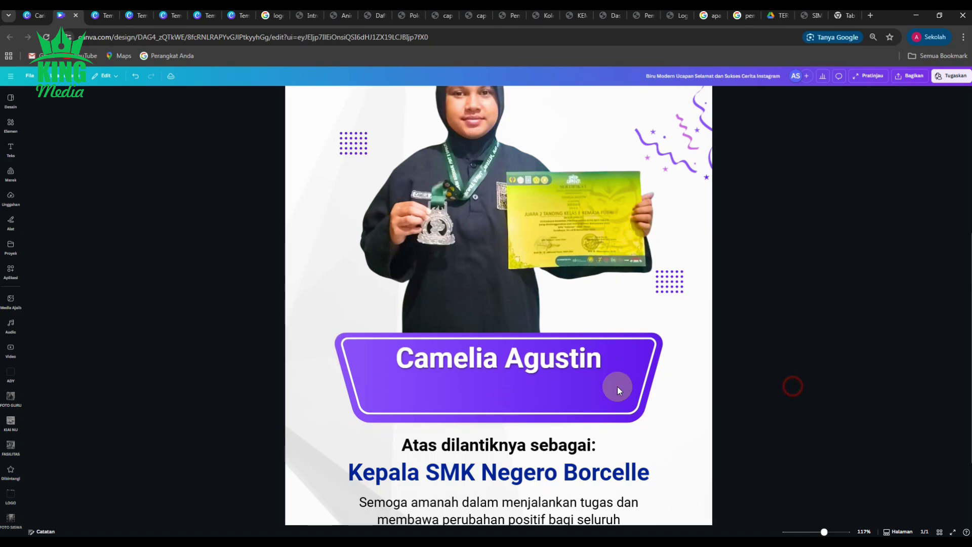
Step: Add 'X DKV 1' as a new line under the name in the name text box
double_click(553, 360)
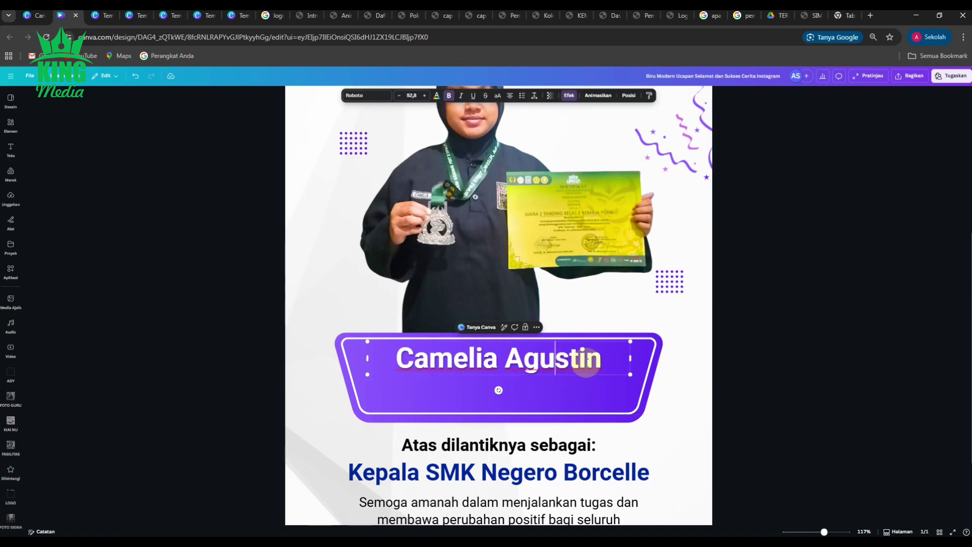
click(619, 363)
key(Return)
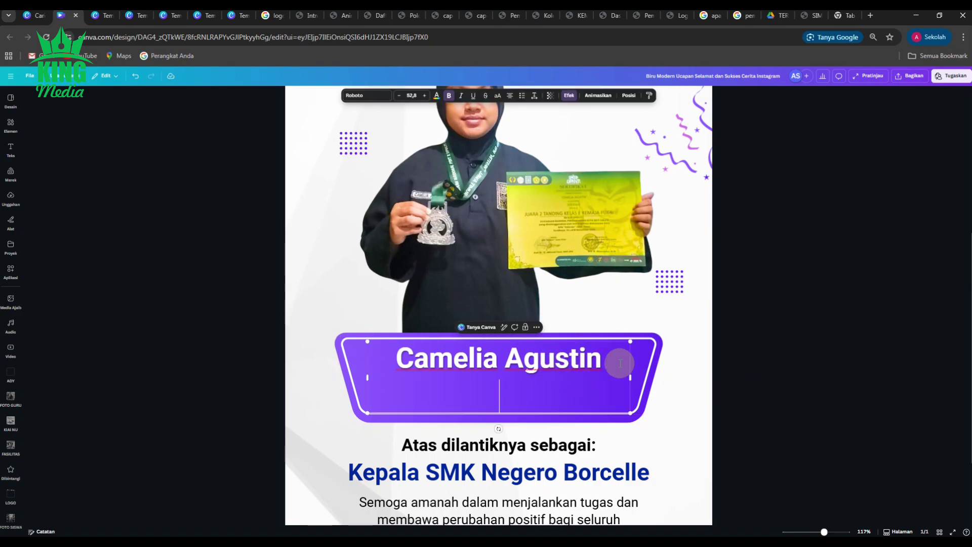
text(xX D)
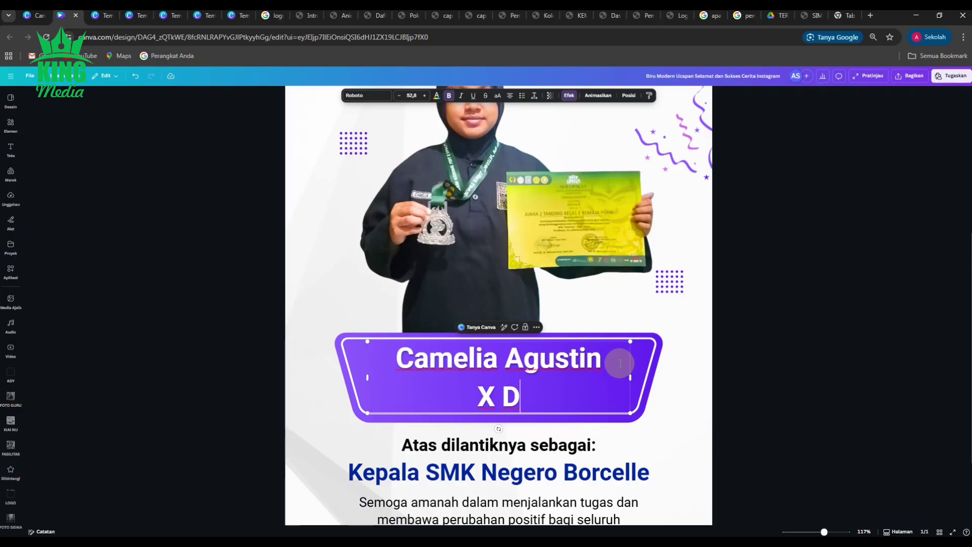
text(KV 1)
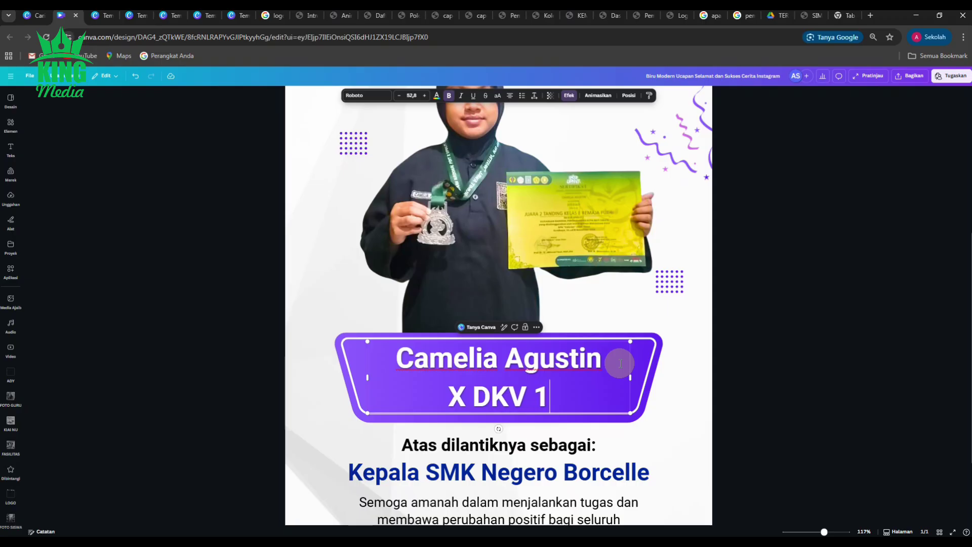
click(846, 321)
Step: Duplicate the name box to the side and delete the X DKV 1 line from the original
click(555, 367)
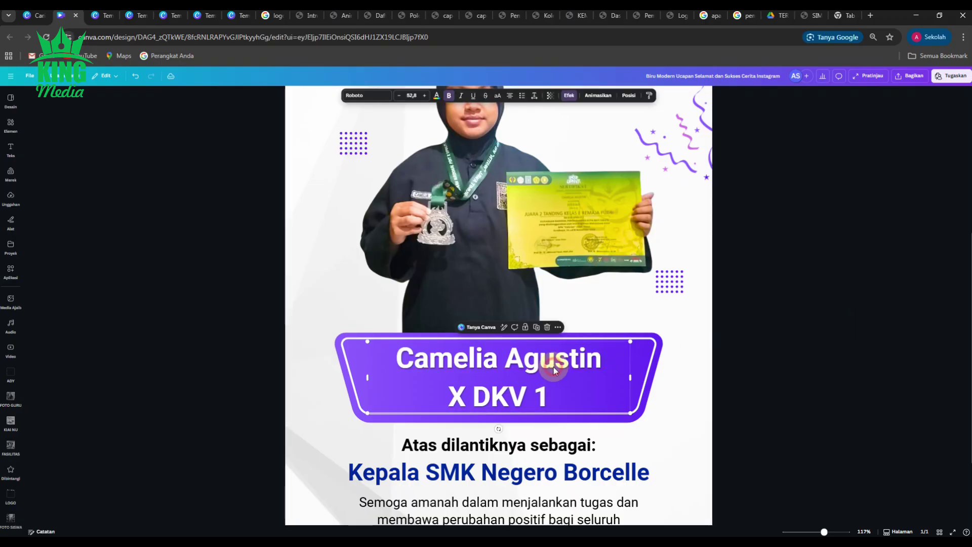
click(532, 334)
drag(516, 371, 750, 330)
click(514, 396)
drag(563, 394, 433, 392)
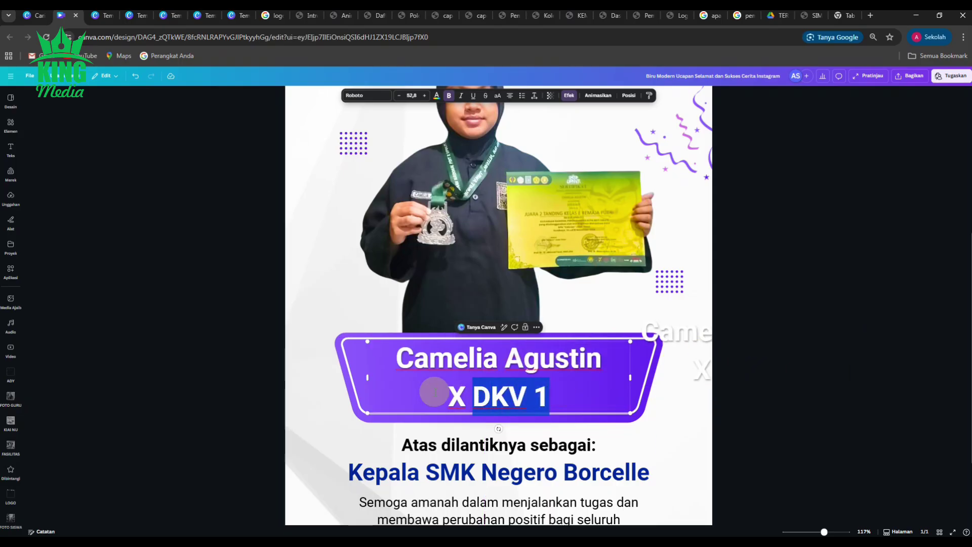
key(BackSpace)
Step: Place the duplicate on the banner below the name and delete its name, leaving X DKV 1
click(711, 363)
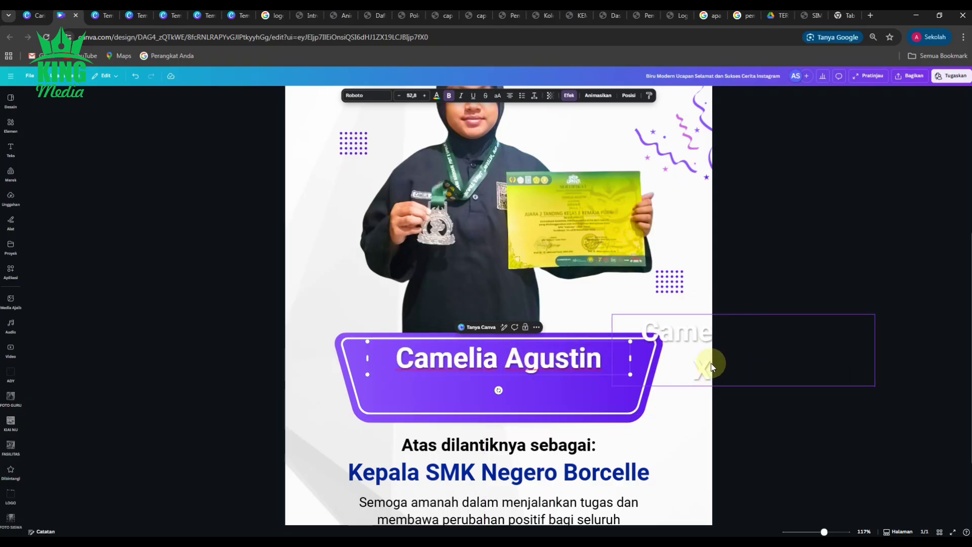
drag(707, 366, 477, 409)
click(465, 410)
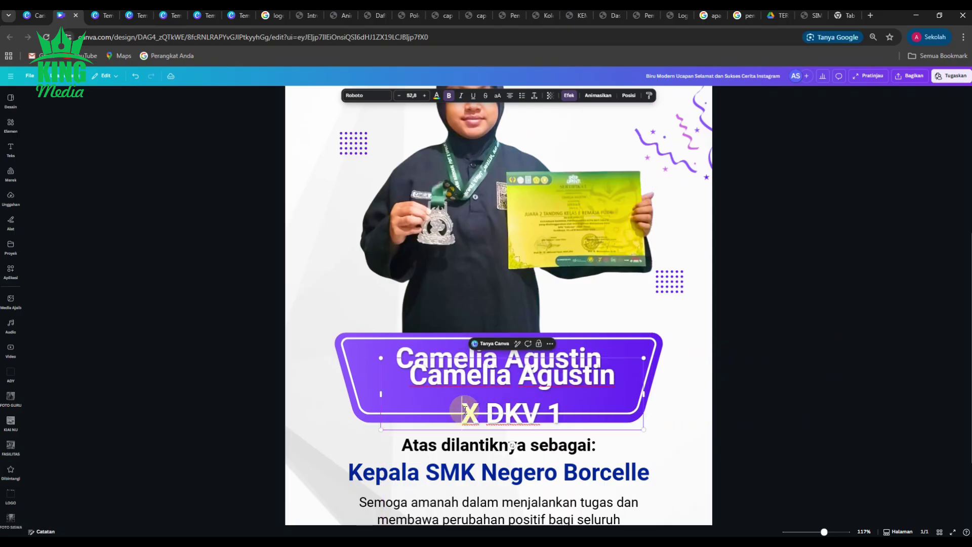
key(BackSpace)
key(BackSpace)
key(BackSpace)
key(BackSpace)
key(BackSpace)
key(BackSpace)
key(BackSpace)
key(BackSpace)
key(BackSpace)
key(BackSpace)
key(BackSpace)
key(BackSpace)
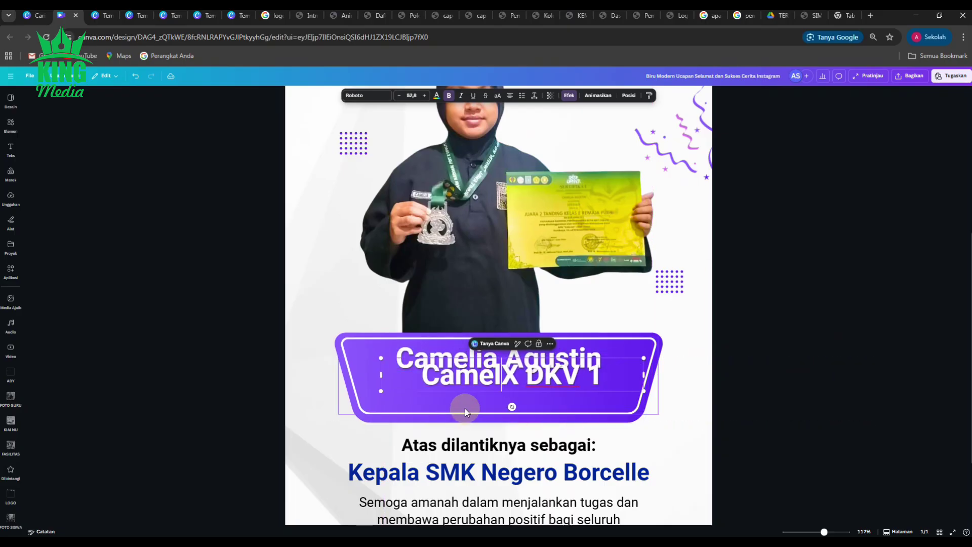
key(BackSpace)
key(BackSpace)
key(BackSpace)
key(BackSpace)
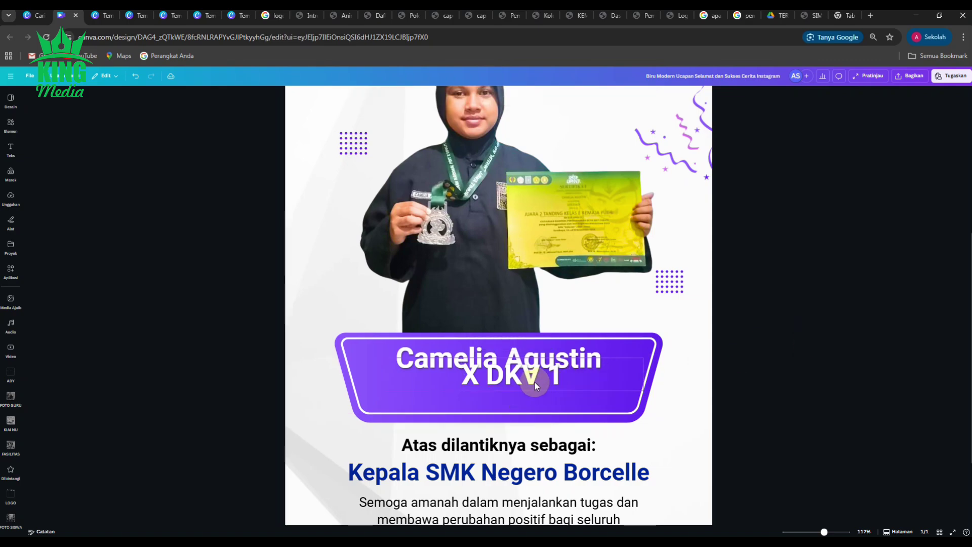
Step: Narrow the 'X DKV 1' text box and position it neatly just beneath the student's name
mouse_move(538, 387)
mouse_down()
mouse_move(520, 405)
mouse_move(528, 402)
mouse_up()
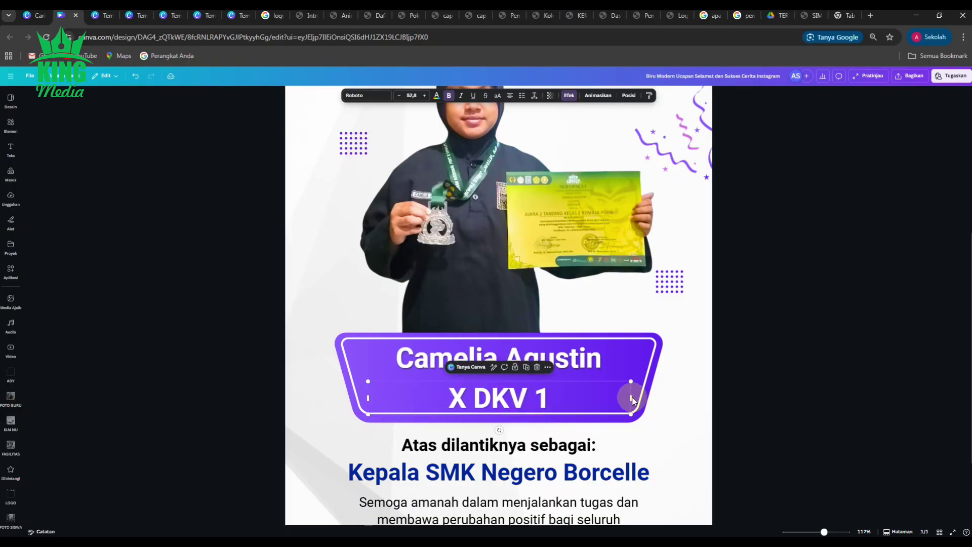
drag(632, 397, 548, 411)
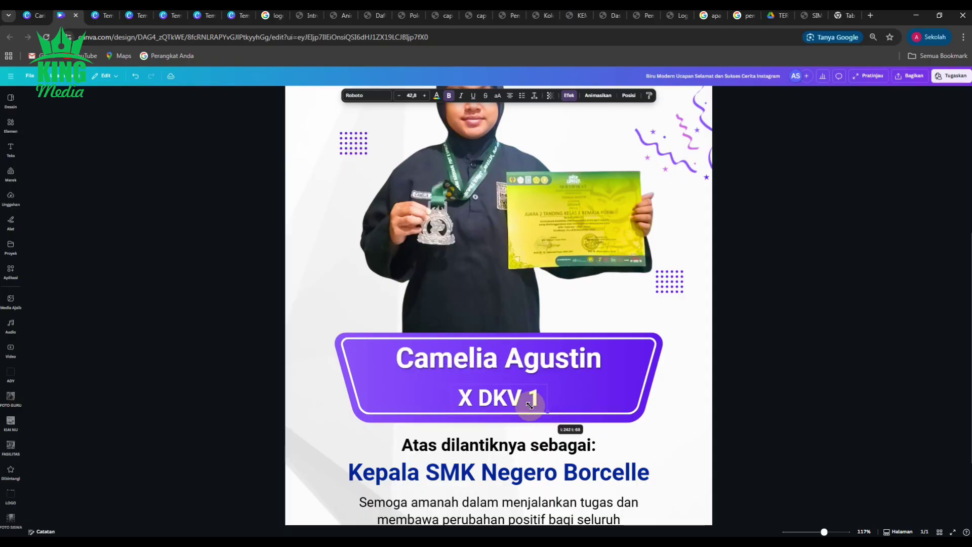
click(588, 367)
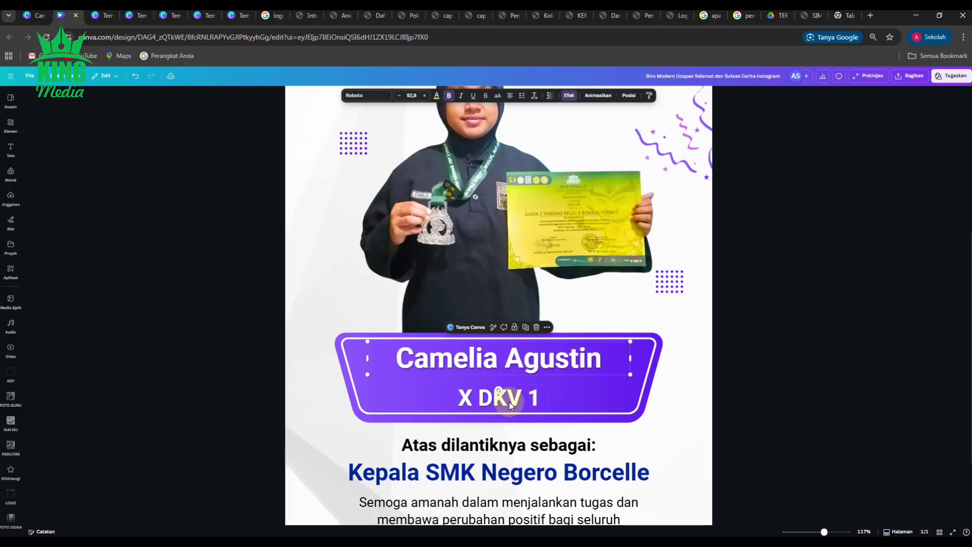
click(509, 402)
drag(511, 399, 514, 395)
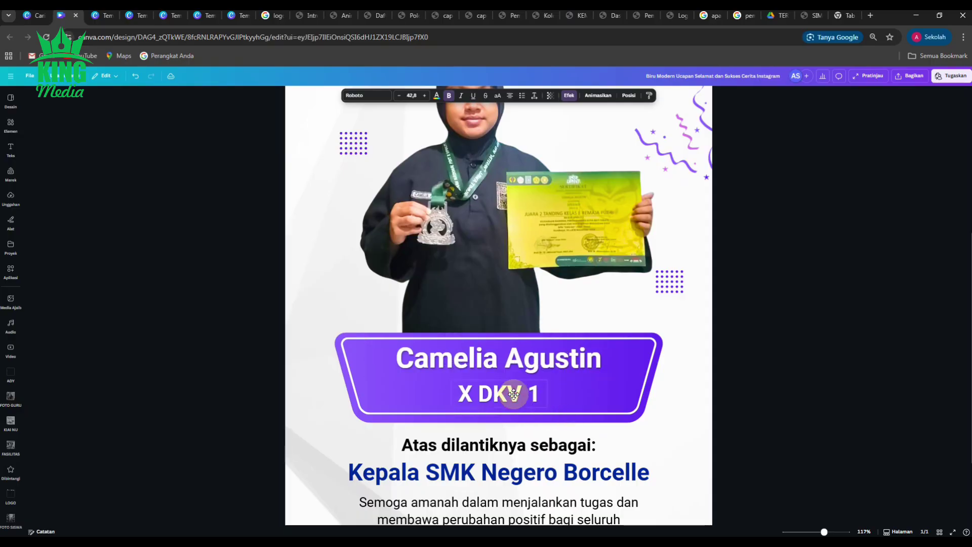
Step: Enlarge the student's name in the purple banner to font size 60.8
right_click(548, 363)
click(579, 366)
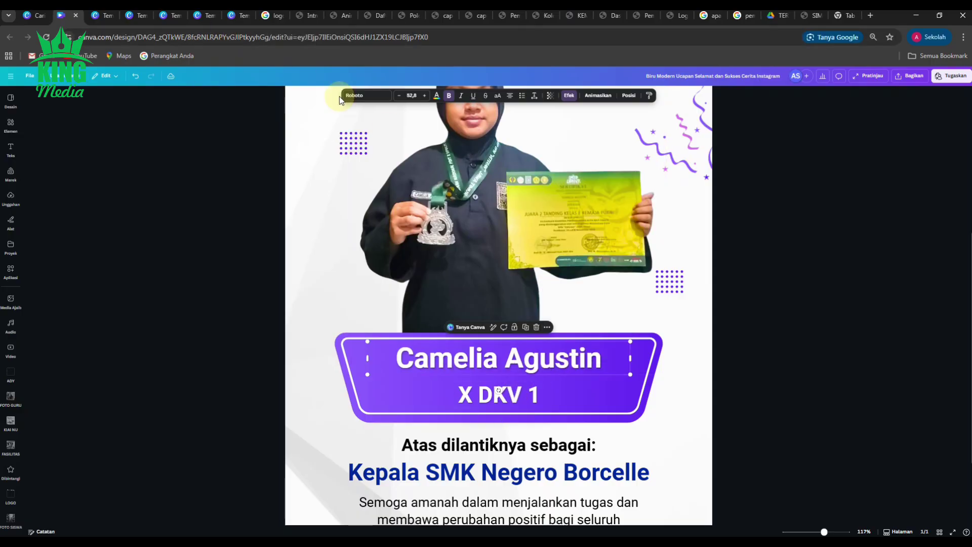
click(425, 96)
click(425, 96)
click(426, 96)
click(426, 96)
click(425, 96)
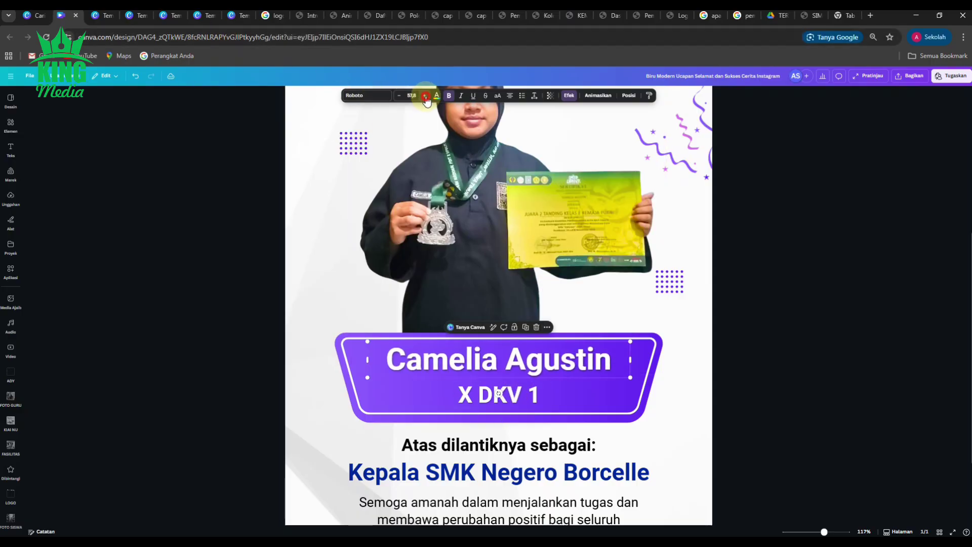
click(425, 97)
click(426, 96)
click(426, 96)
click(426, 97)
click(425, 96)
click(425, 96)
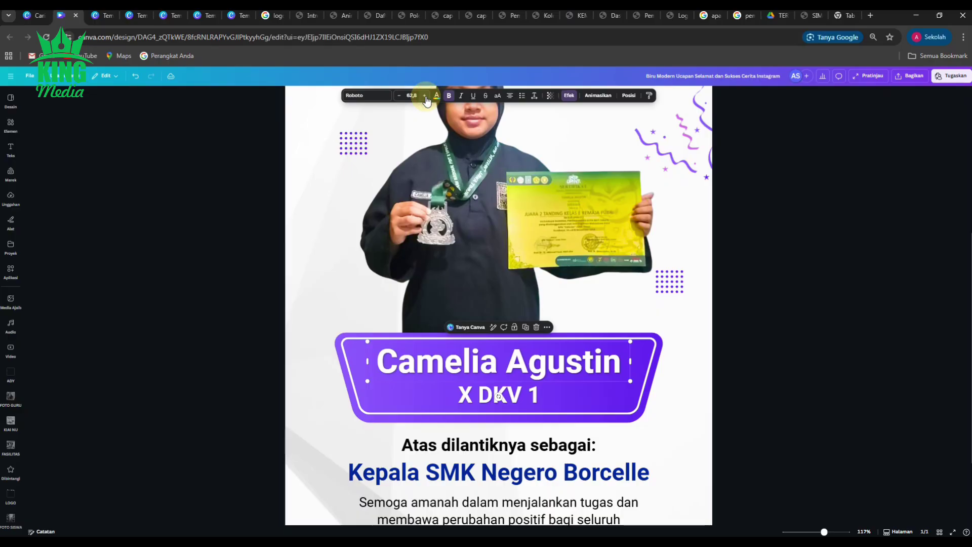
click(425, 96)
drag(749, 250, 708, 249)
Step: Zoom out to 69% so the whole story page is visible
scroll(406, 307, down, 2)
scroll(401, 307, down, 3)
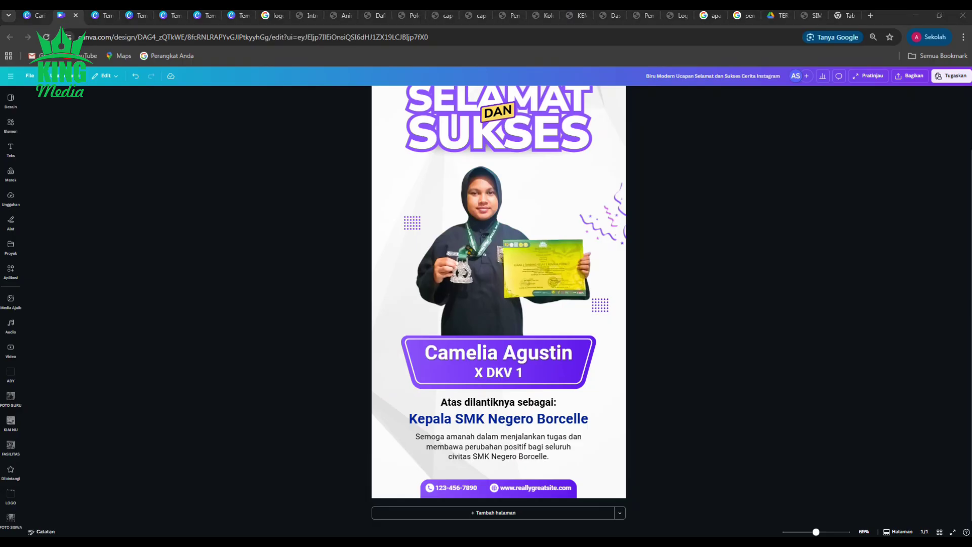
Step: Replace 'Atas dilantiknya sebagai:' with 'Meraih Prestasi'
double_click(467, 403)
click(465, 403)
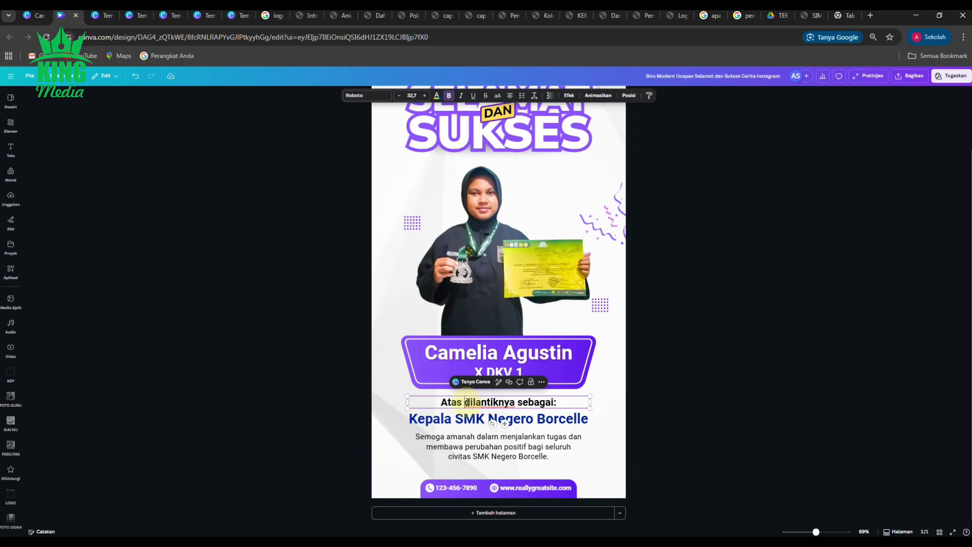
drag(465, 403, 511, 403)
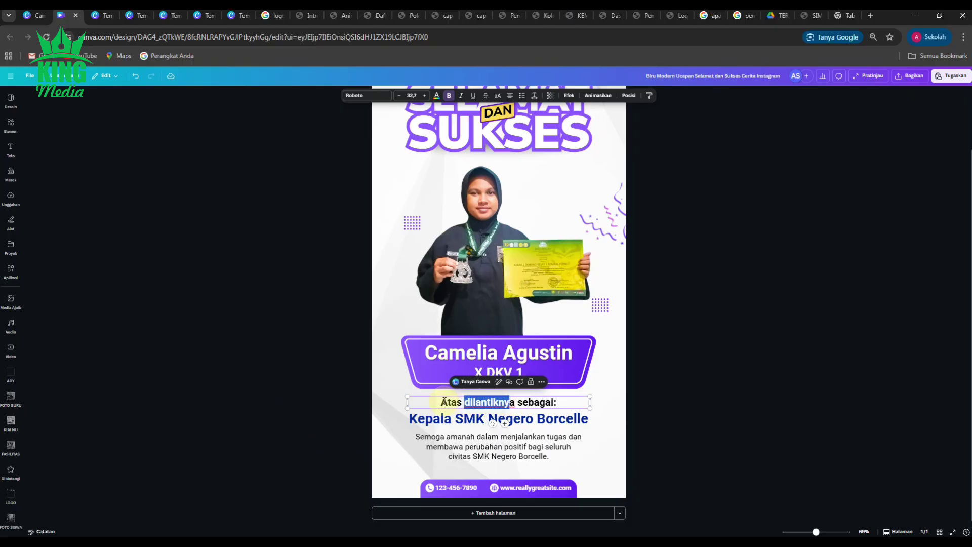
drag(442, 402, 560, 400)
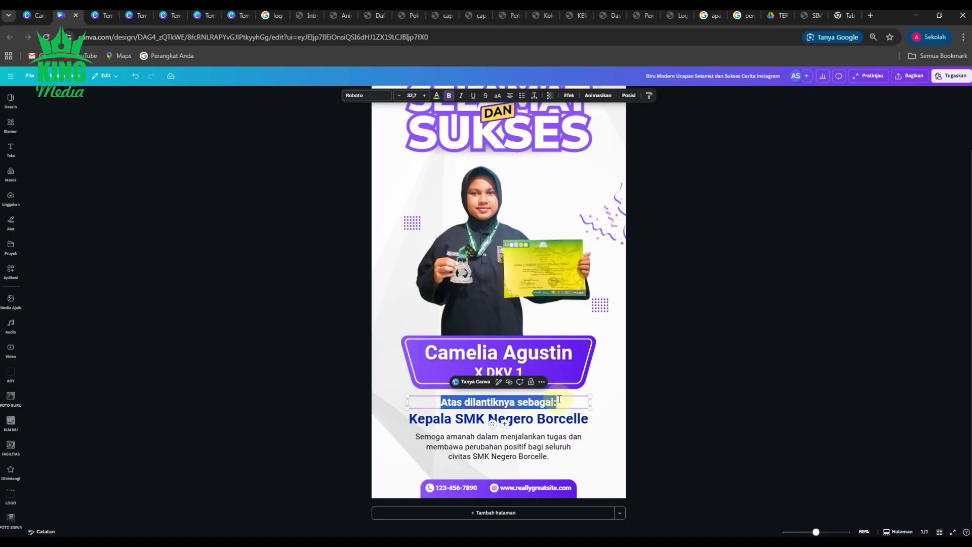
text(Meraih )
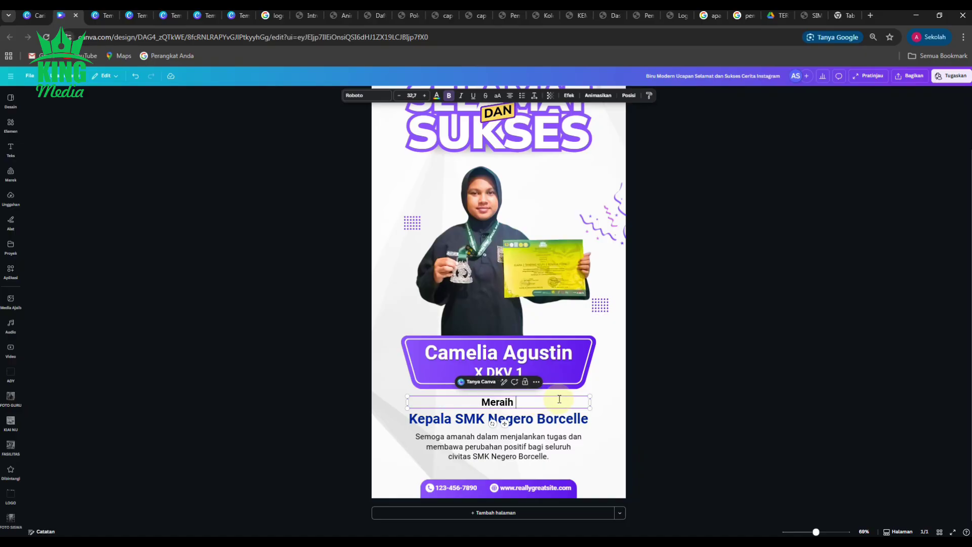
text(Prestasi)
Step: Replace 'Kepala SMK Negero Borcelle' with 'Medali Perak'
click(570, 419)
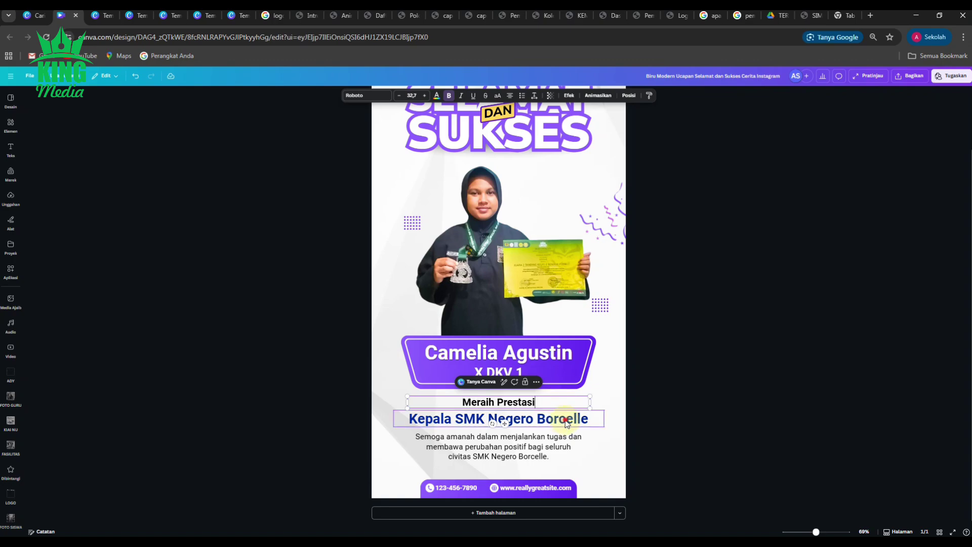
click(571, 419)
text(M)
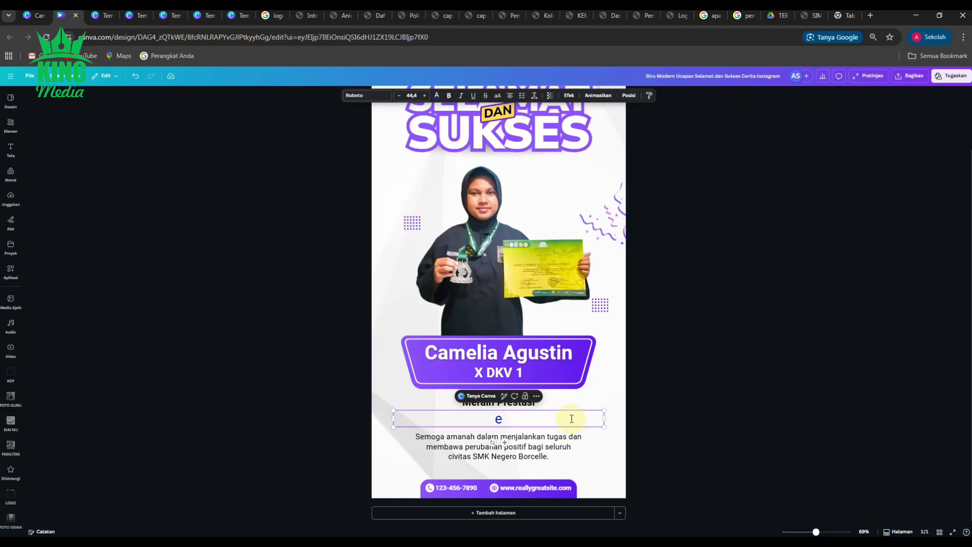
key(ctrl+z)
key(ctrl+b)
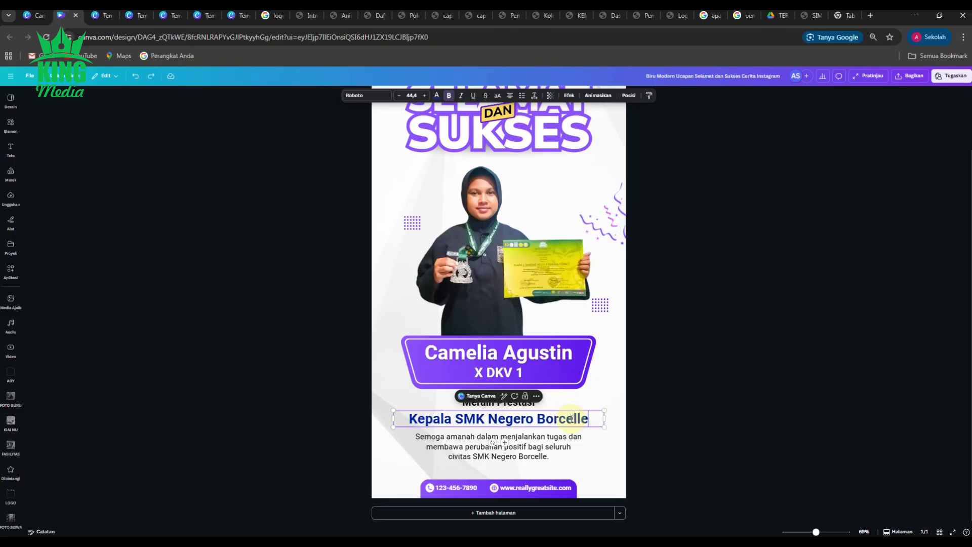
key(BackSpace)
key(BackSpace)
key(BackSpace)
key(BackSpace)
key(BackSpace)
key(BackSpace)
key(BackSpace)
key(BackSpace)
key(BackSpace)
key(BackSpace)
key(BackSpace)
key(BackSpace)
key(BackSpace)
key(BackSpace)
key(BackSpace)
key(BackSpace)
key(BackSpace)
key(BackSpace)
key(BackSpace)
key(BackSpace)
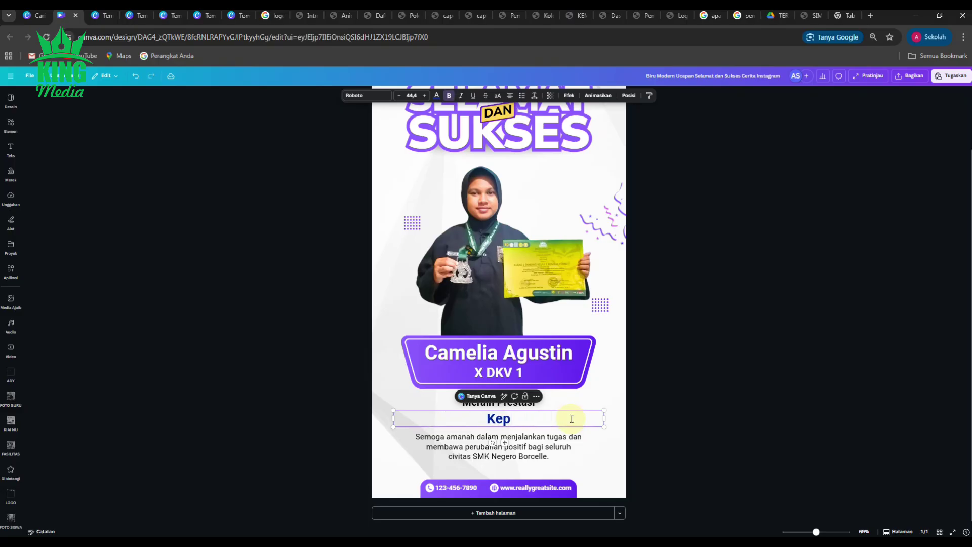
text(Meda)
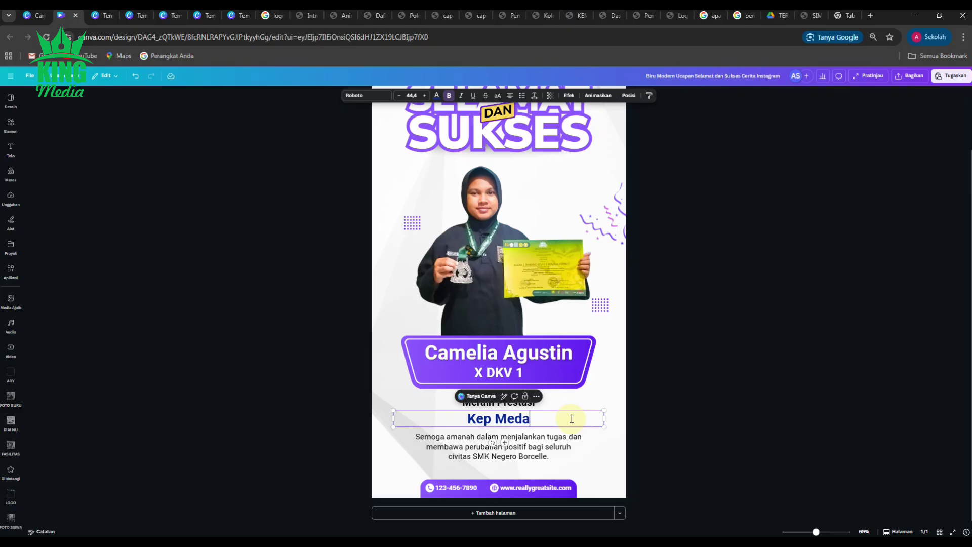
text(li Perak)
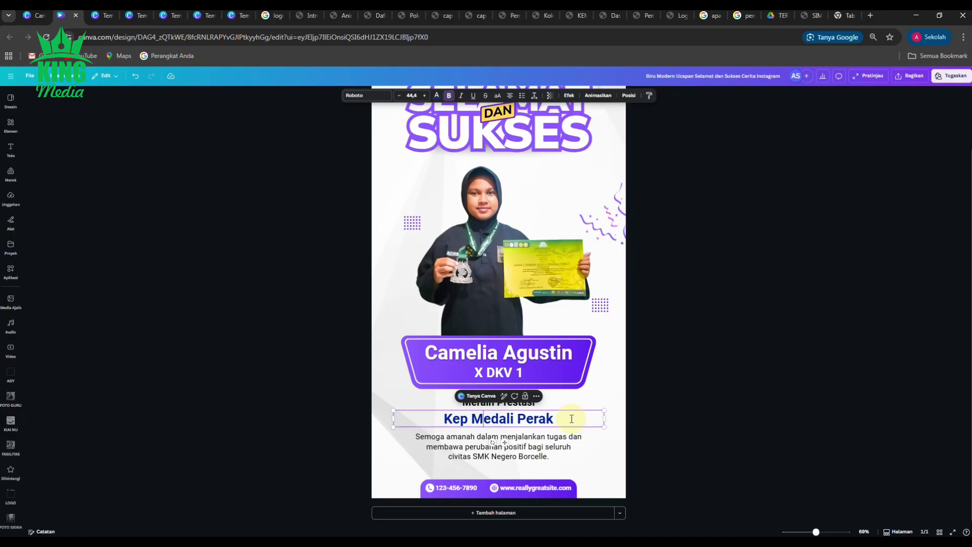
key(BackSpace)
key(BackSpace)
key(BackSpace)
key(BackSpace)
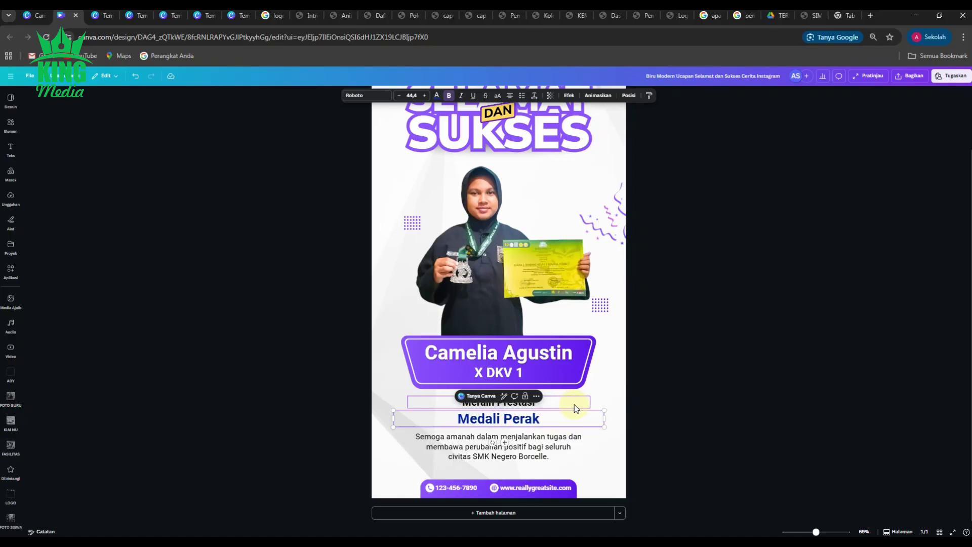
Step: Colour the 'Medali Perak' text light purple
click(652, 375)
click(524, 419)
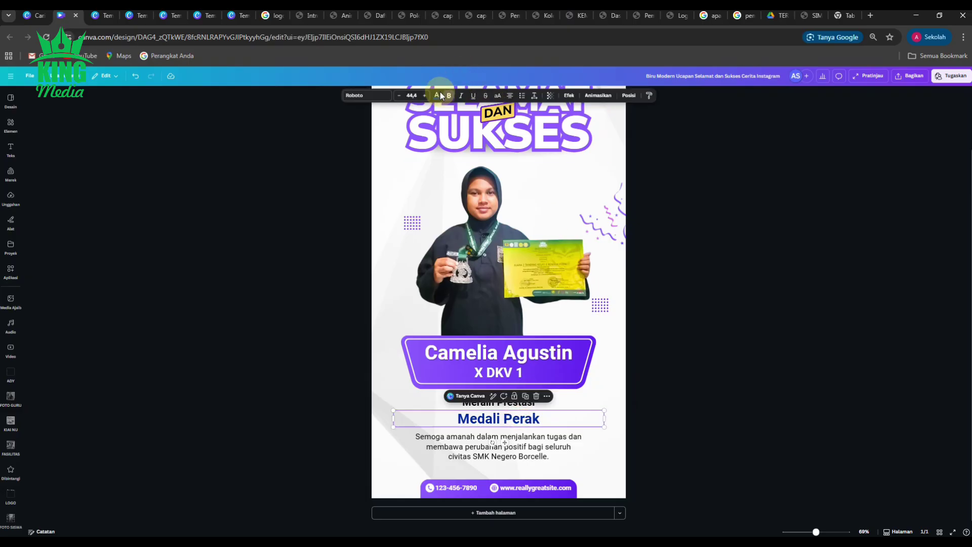
click(436, 95)
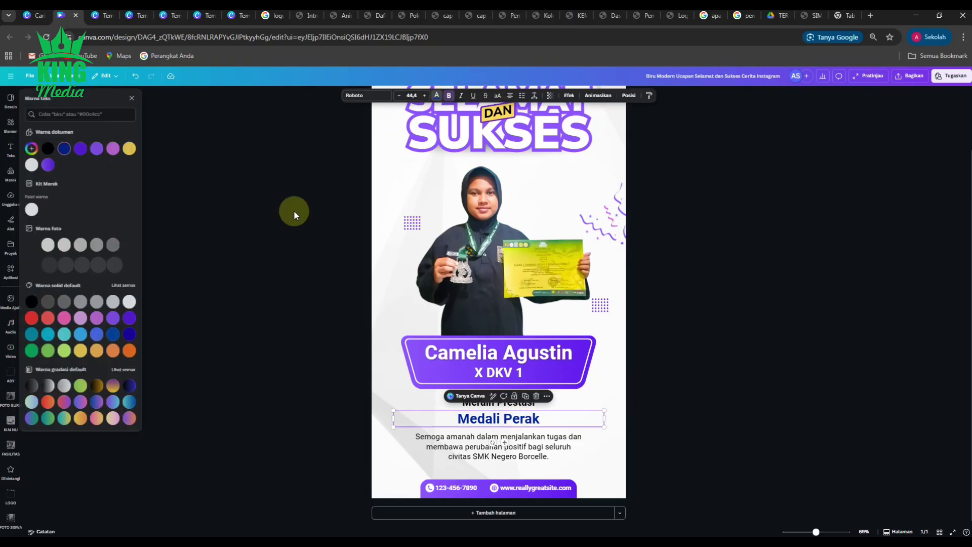
click(116, 317)
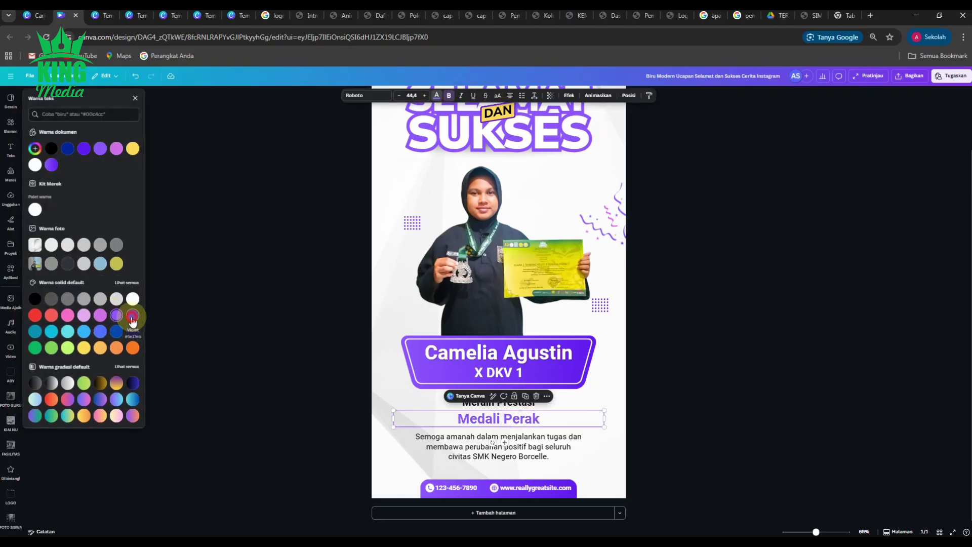
click(134, 318)
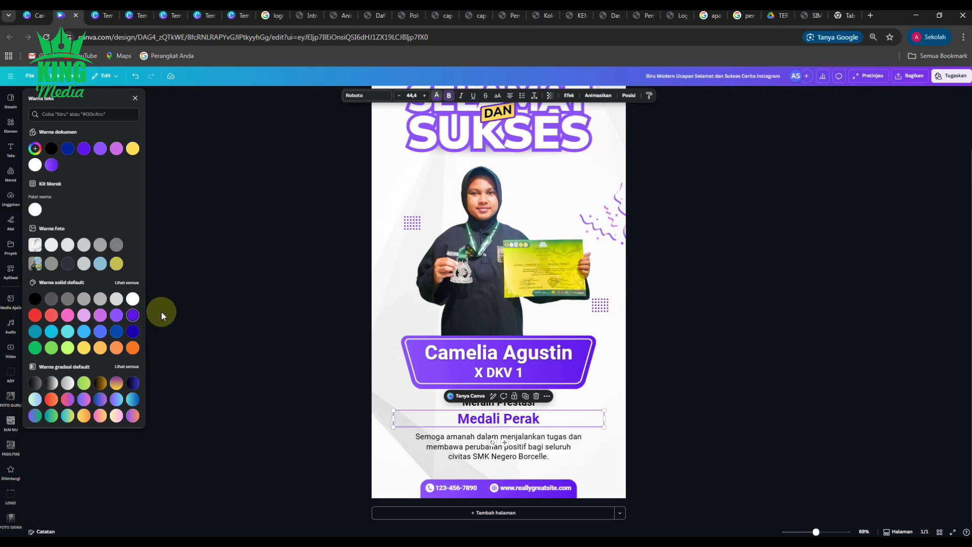
click(116, 315)
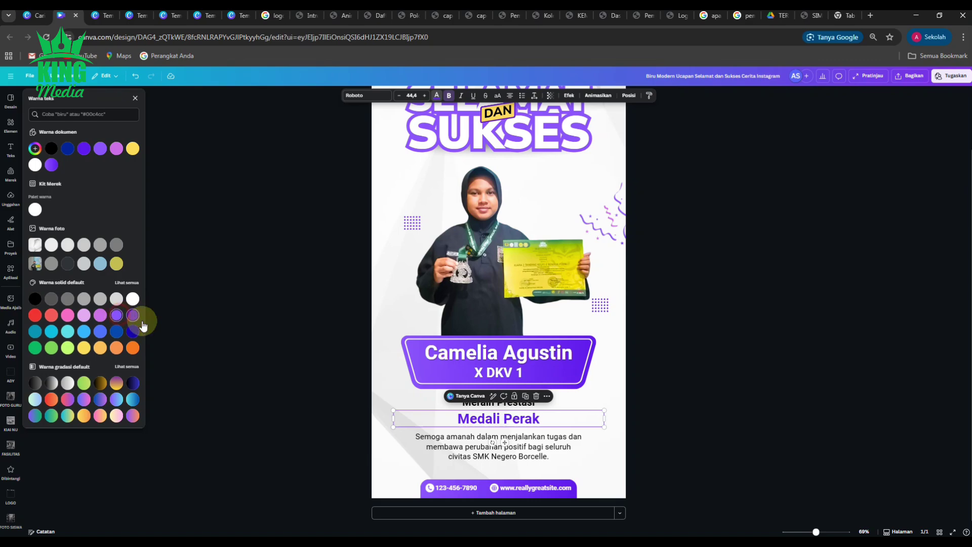
click(212, 329)
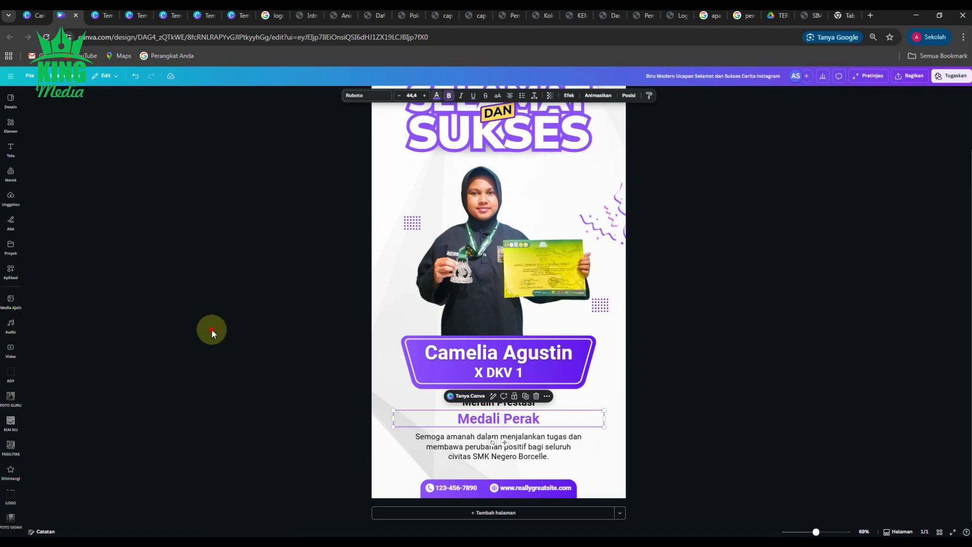
Step: Enlarge 'Medali Perak' from font size 44.4 to about 57.4
click(523, 420)
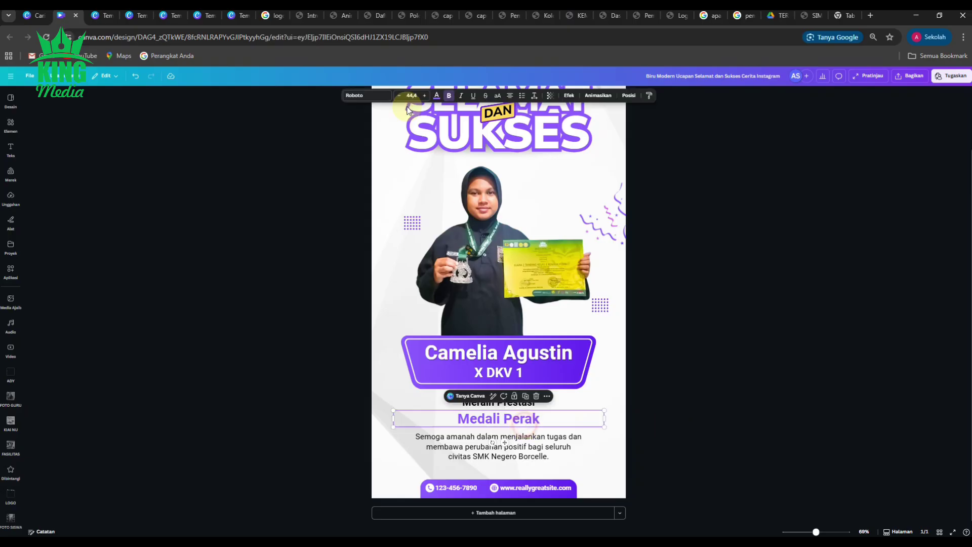
click(424, 96)
click(425, 95)
click(424, 95)
click(425, 95)
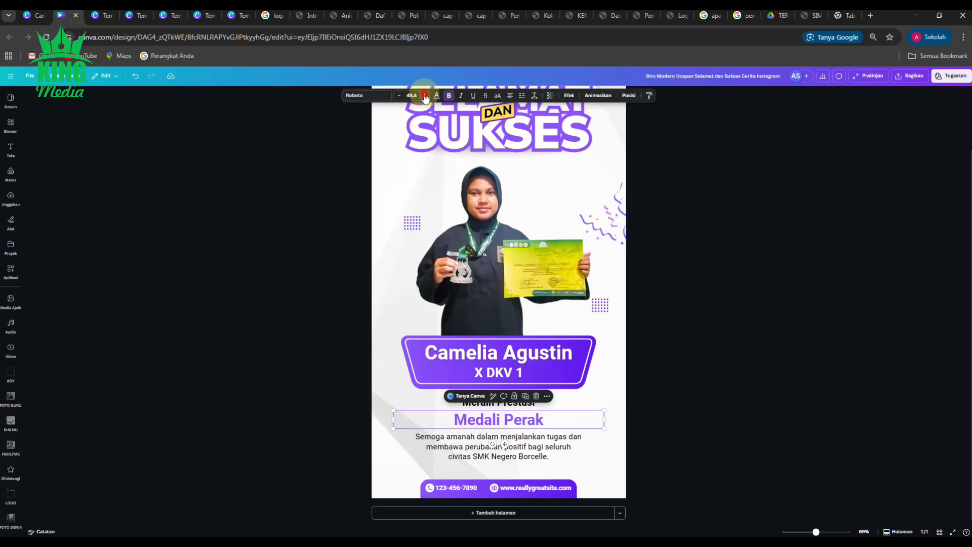
click(424, 95)
click(425, 95)
click(424, 95)
click(425, 95)
click(425, 96)
click(424, 95)
click(424, 95)
click(424, 95)
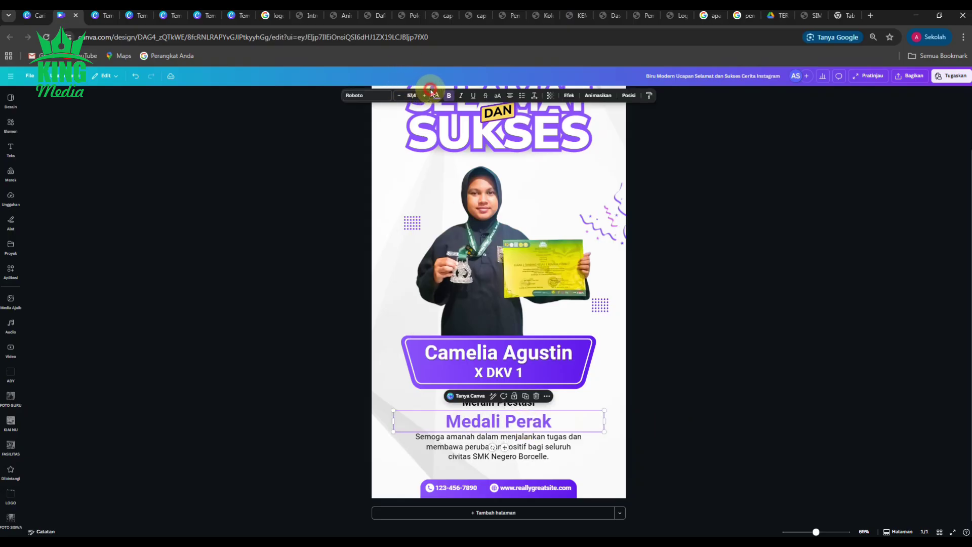
click(682, 430)
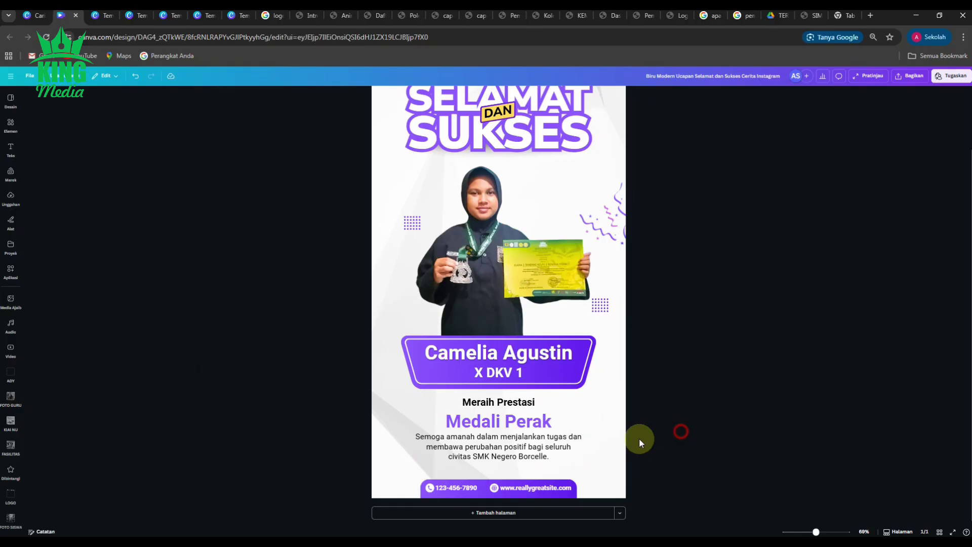
click(513, 428)
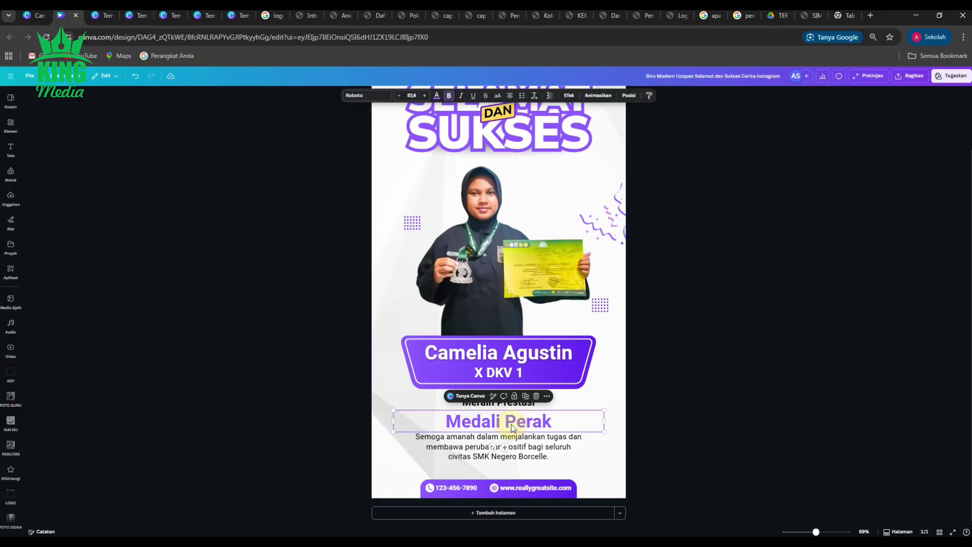
click(687, 431)
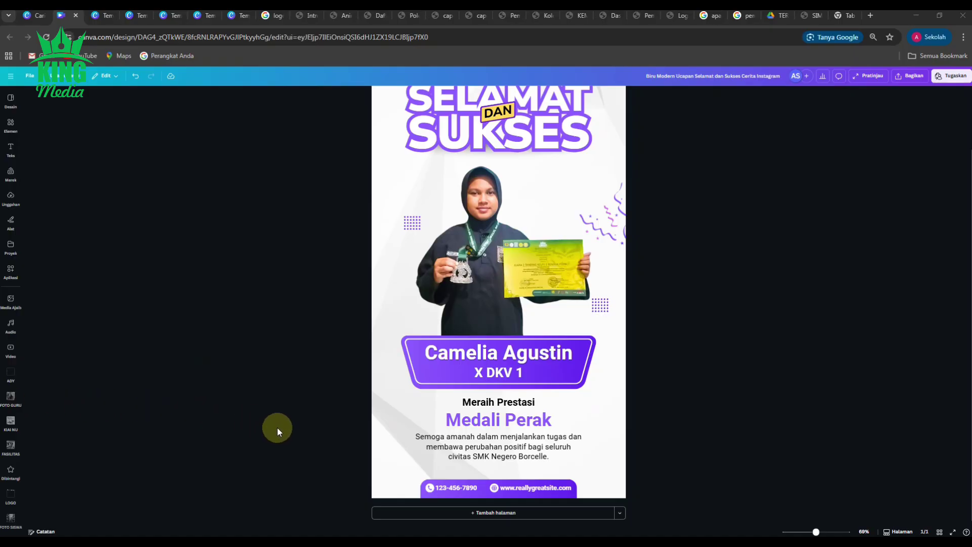
Step: Replace the wish paragraph with the text 'Tanding Kelas E Remaja Putri'
double_click(458, 439)
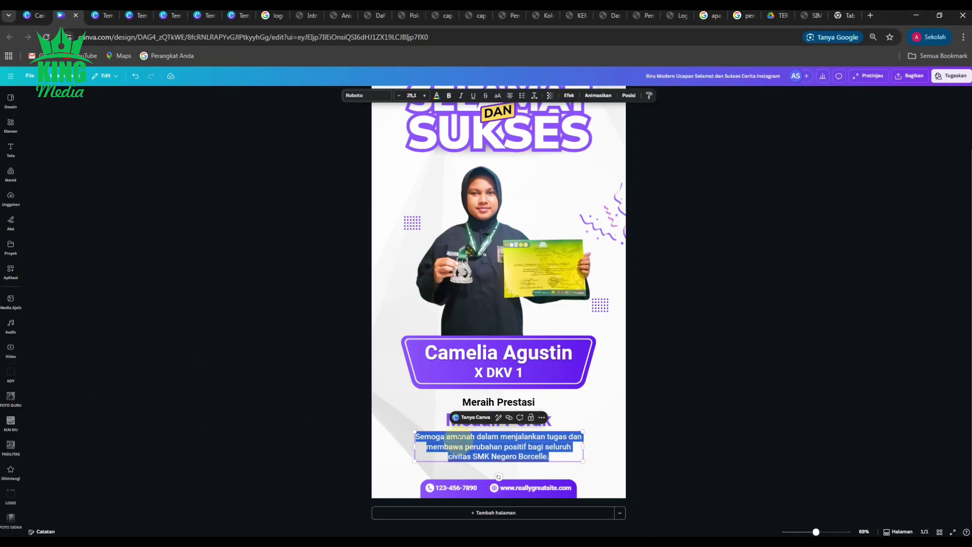
text(Tandin)
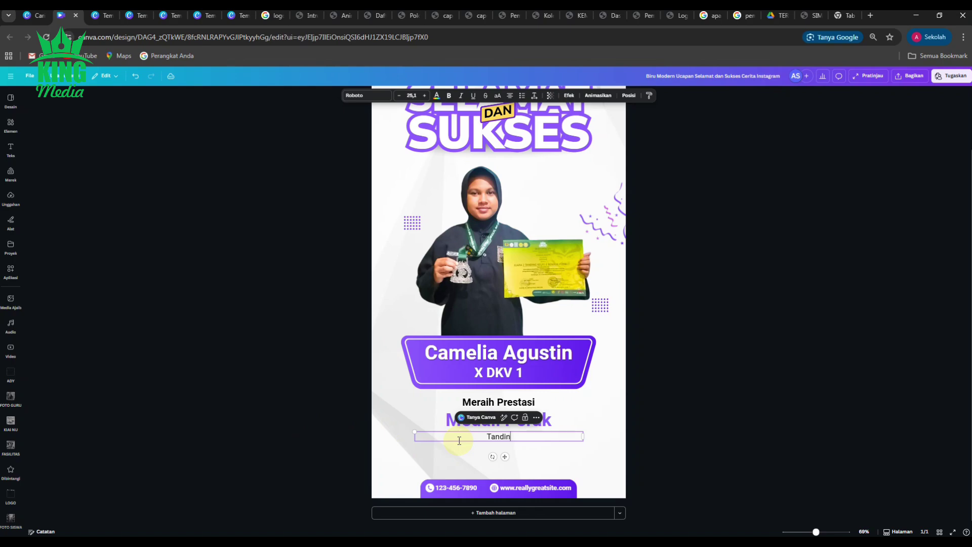
text(g Kelas E Remaja Putri)
click(655, 402)
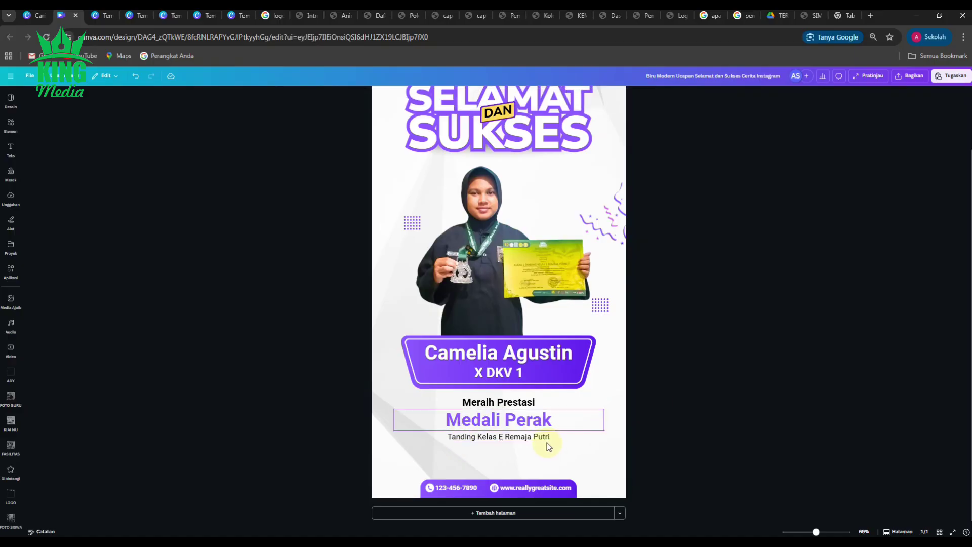
Step: Make the 'Tanding Kelas E Remaja Putri' line bold and place a copy just below it
click(537, 436)
key(ctrl+b)
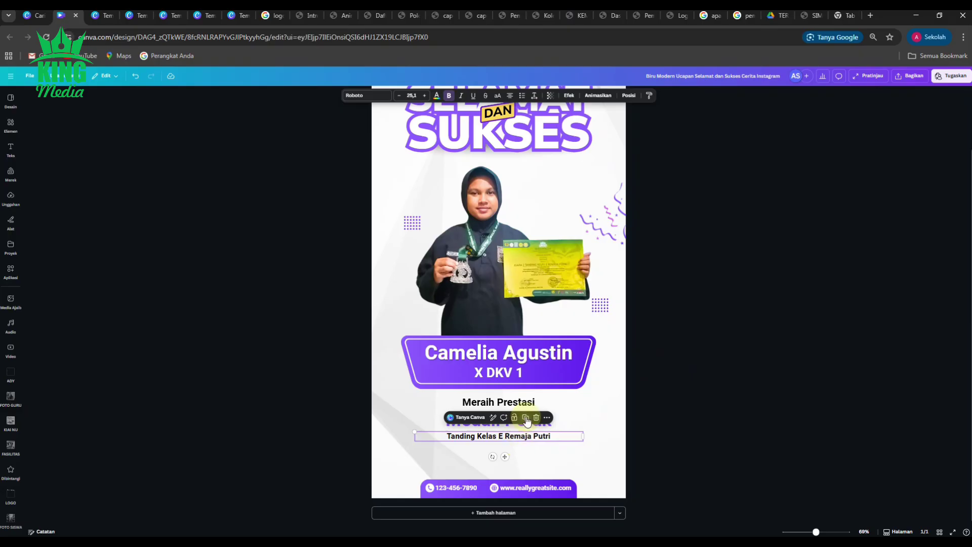
drag(505, 457, 503, 471)
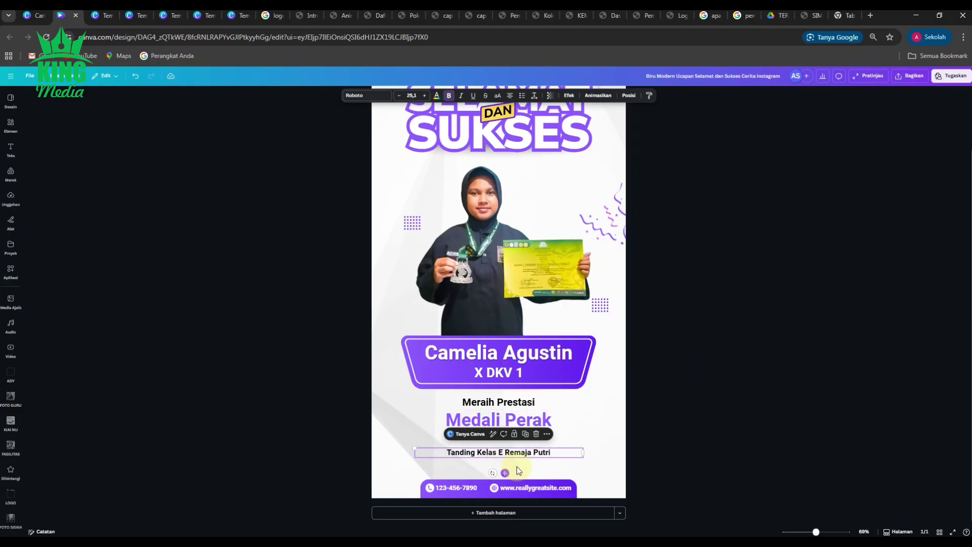
double_click(551, 455)
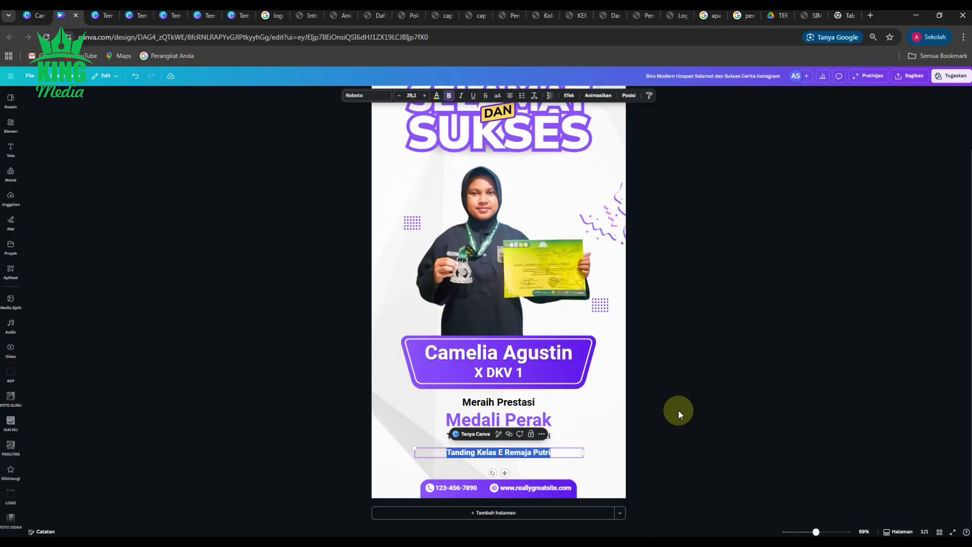
Step: Retype the copied line as 'Di Selenggarakan' and remove its bold
text(d)
key(BackSpace)
text(D)
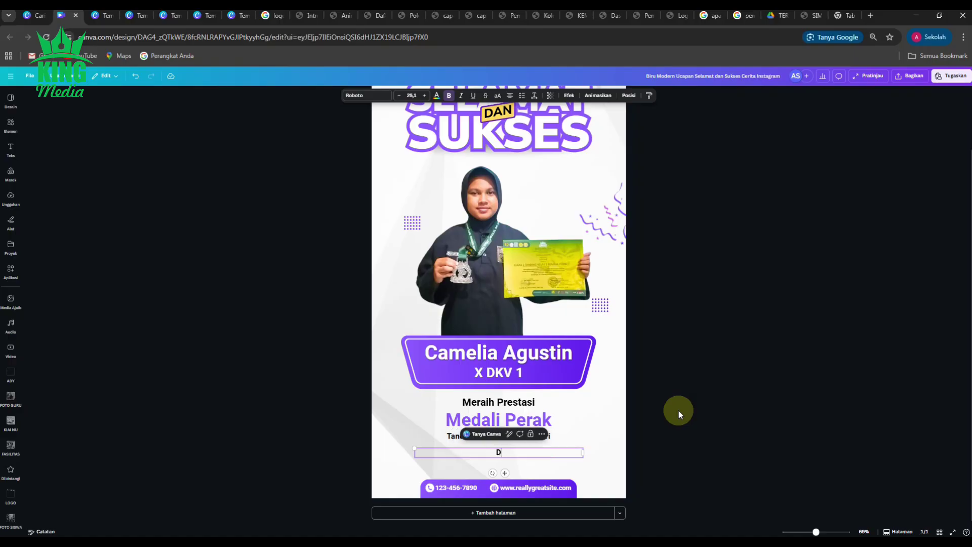
text(i Se)
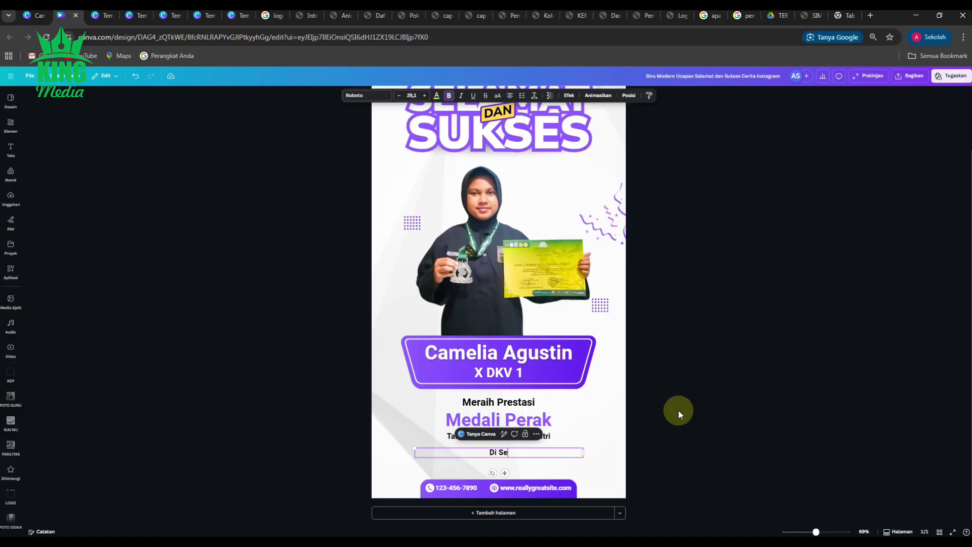
text(lenggarakan)
drag(679, 410, 741, 440)
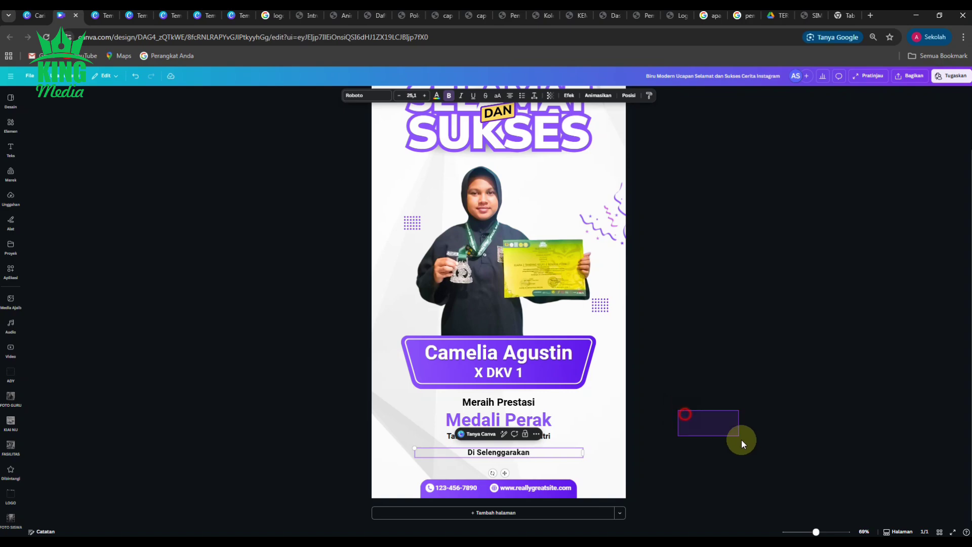
click(513, 452)
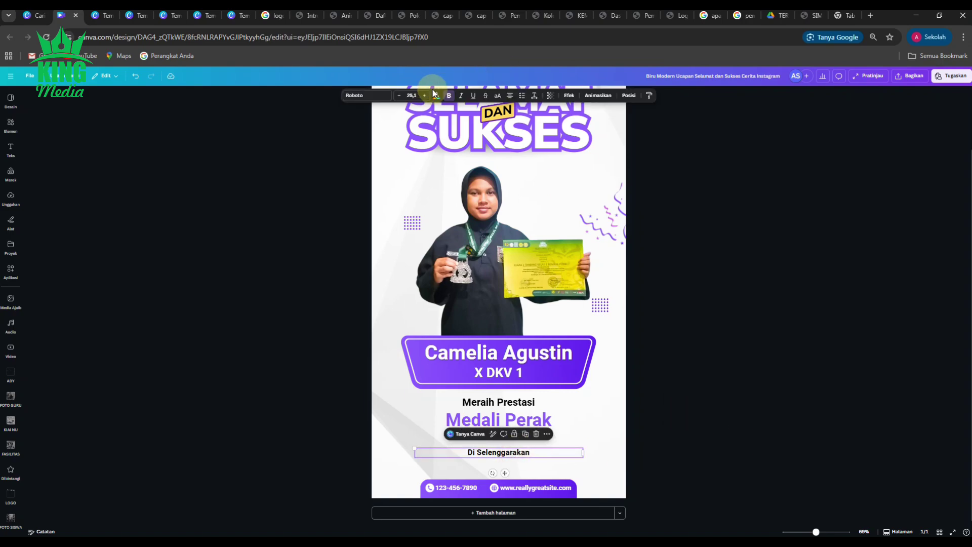
click(448, 95)
Step: Rewrite the copied line to read 'Tingkat Nasional di Surabaya'
double_click(532, 453)
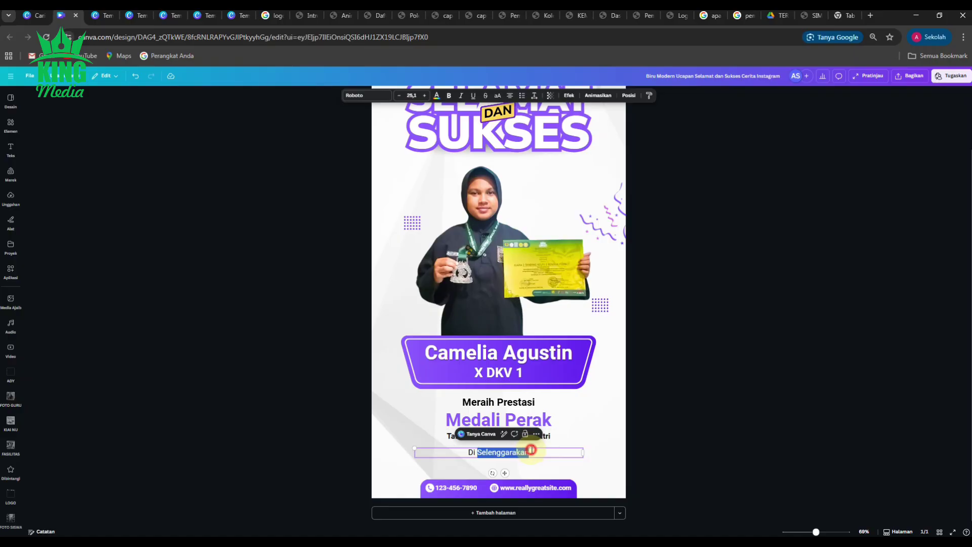
click(538, 452)
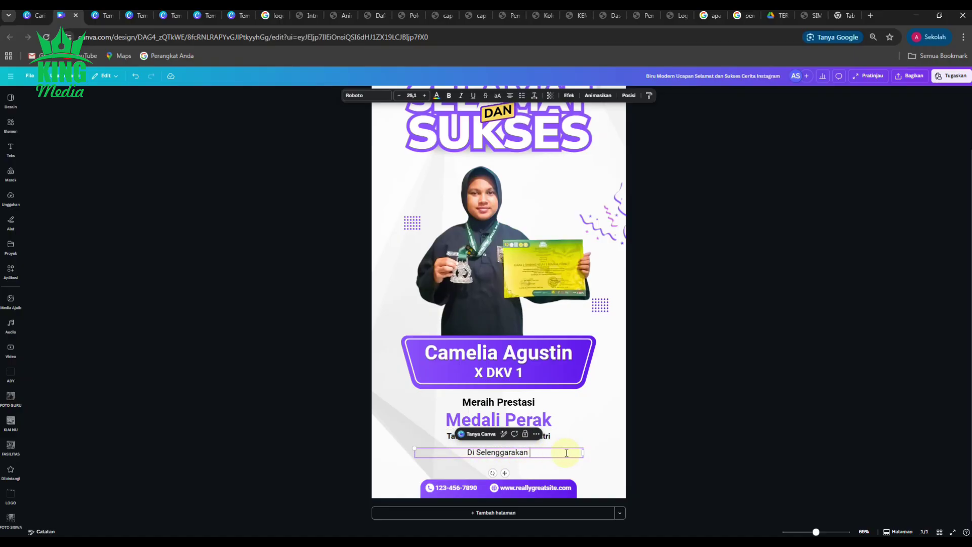
click(481, 452)
key(BackSpace)
key(BackSpace)
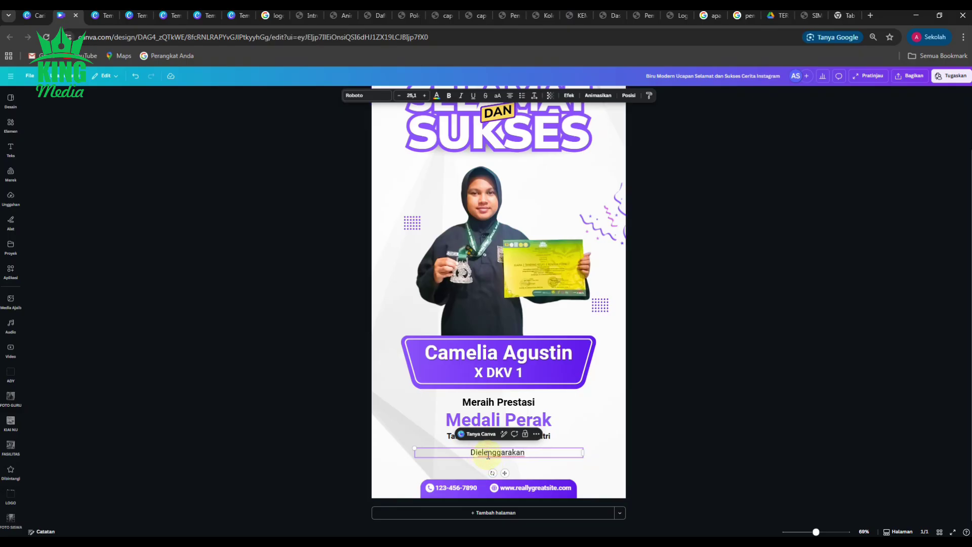
text(s)
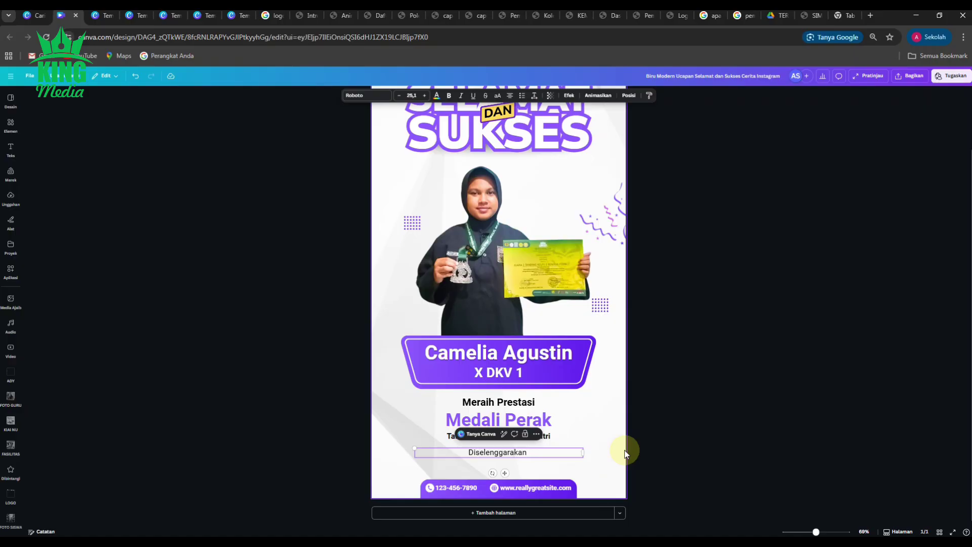
text(o)
text(eh UKM)
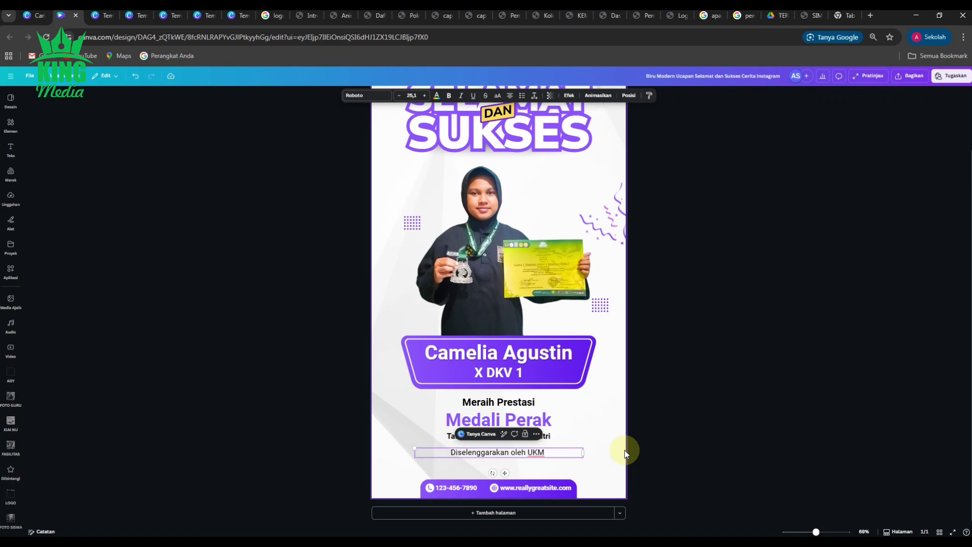
text(UP)
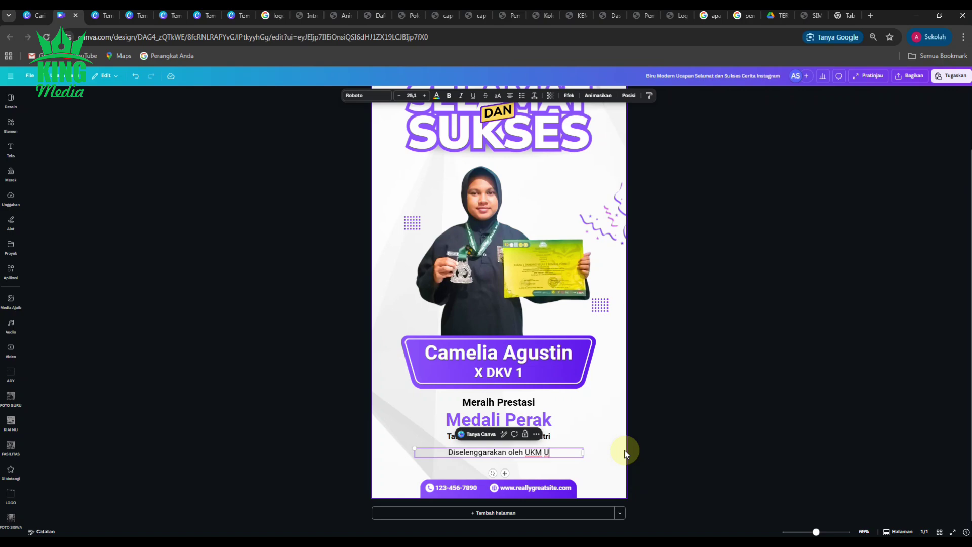
key(BackSpace)
key(BackSpace)
key(BackSpace)
key(BackSpace)
key(BackSpace)
key(BackSpace)
key(BackSpace)
key(BackSpace)
key(BackSpace)
key(BackSpace)
key(BackSpace)
key(BackSpace)
key(BackSpace)
key(BackSpace)
key(BackSpace)
key(BackSpace)
key(BackSpace)
key(BackSpace)
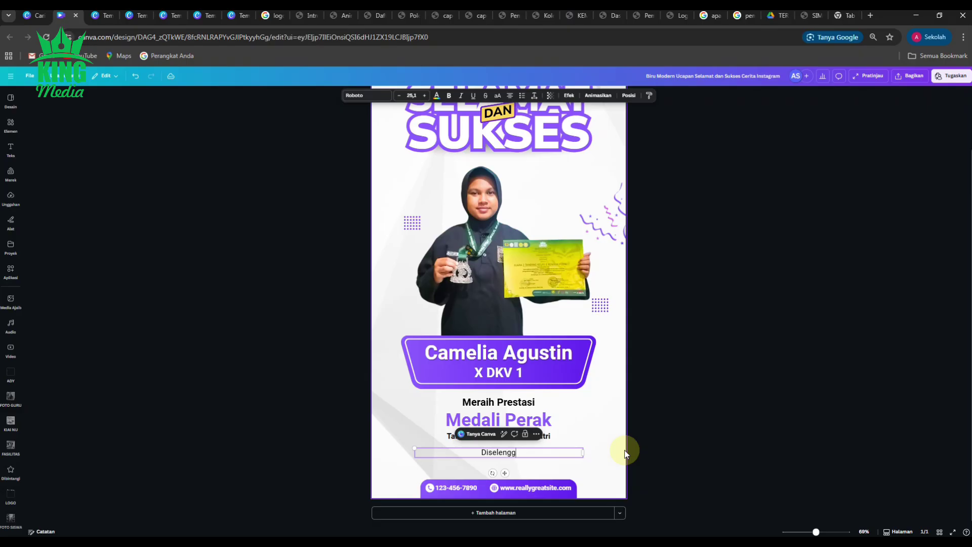
key(BackSpace)
key(BackSpace)
key(BackSpace)
key(BackSpace)
key(BackSpace)
key(BackSpace)
key(BackSpace)
key(BackSpace)
key(BackSpace)
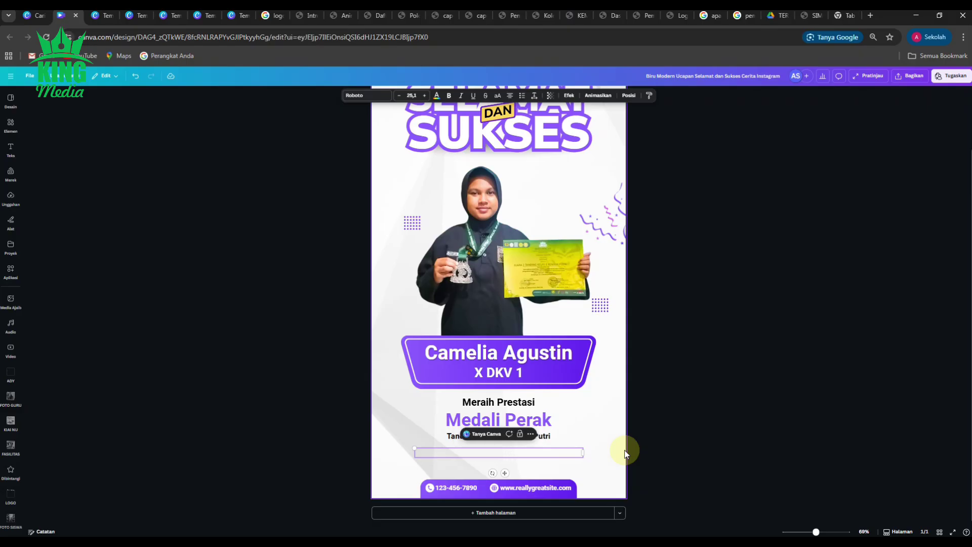
text(Ting)
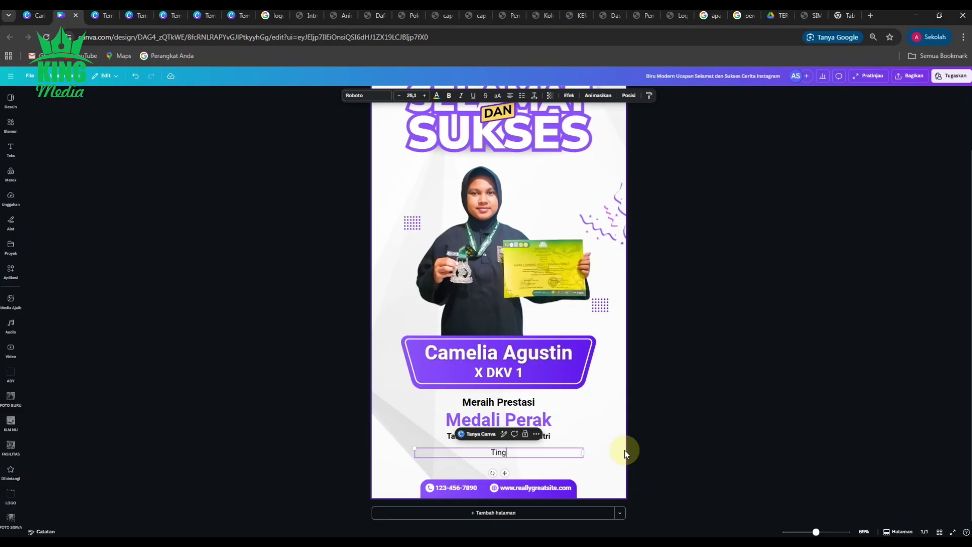
text(kat Nasional di Surabaya)
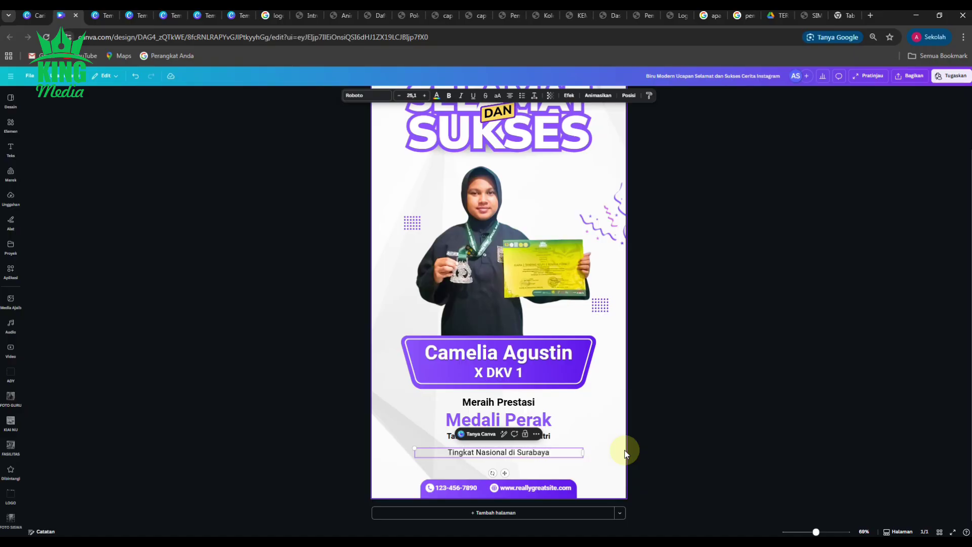
click(697, 437)
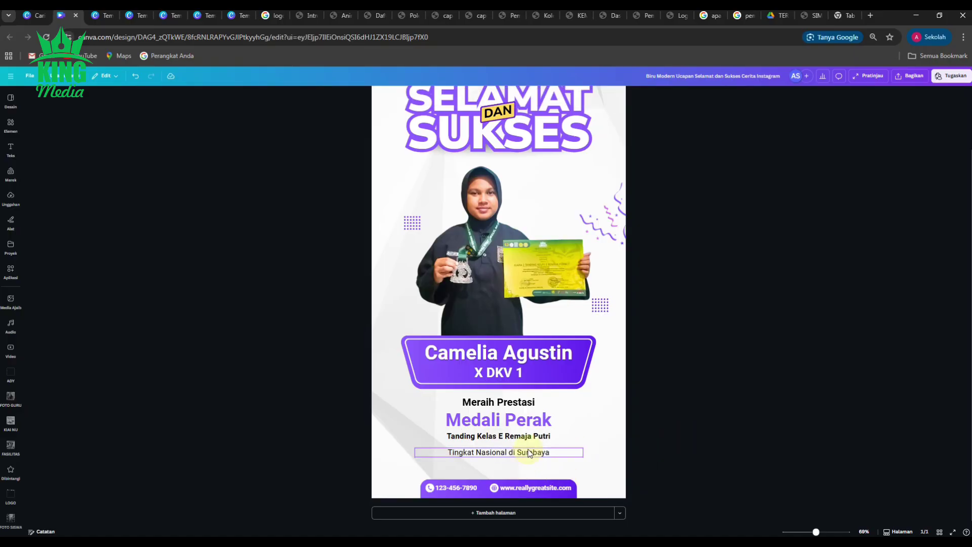
Step: Delete the phone number and phone icon from the contact bar, keeping the web icon
click(458, 488)
key(Delete)
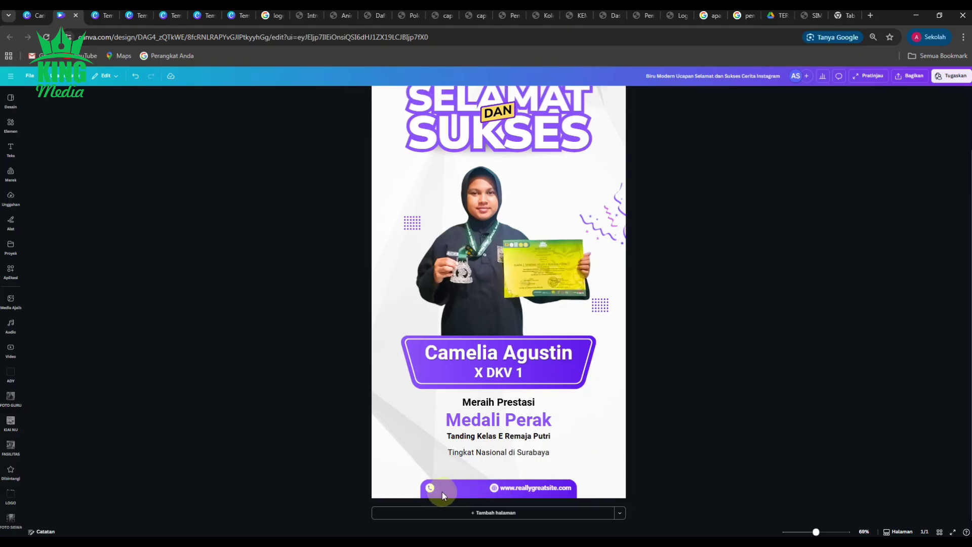
click(432, 490)
key(Delete)
click(494, 490)
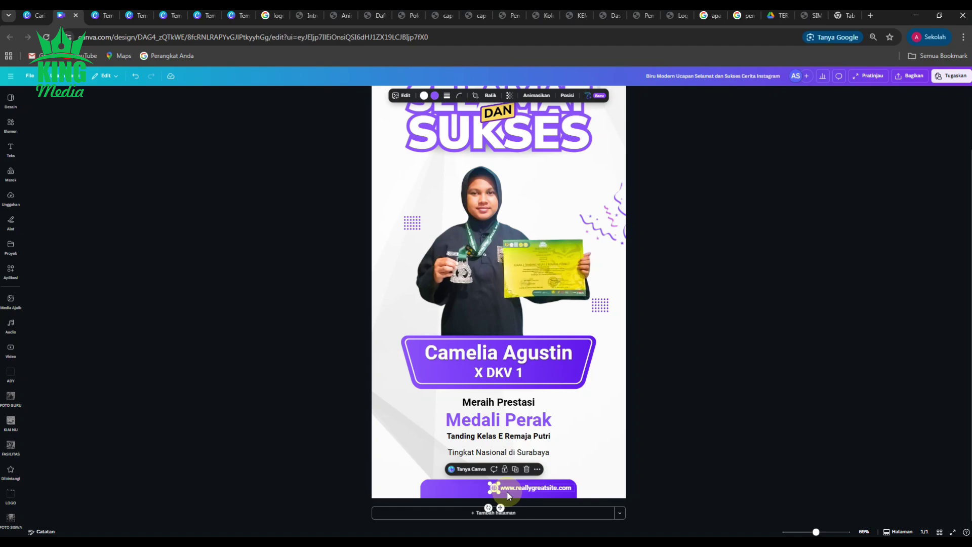
key(Delete)
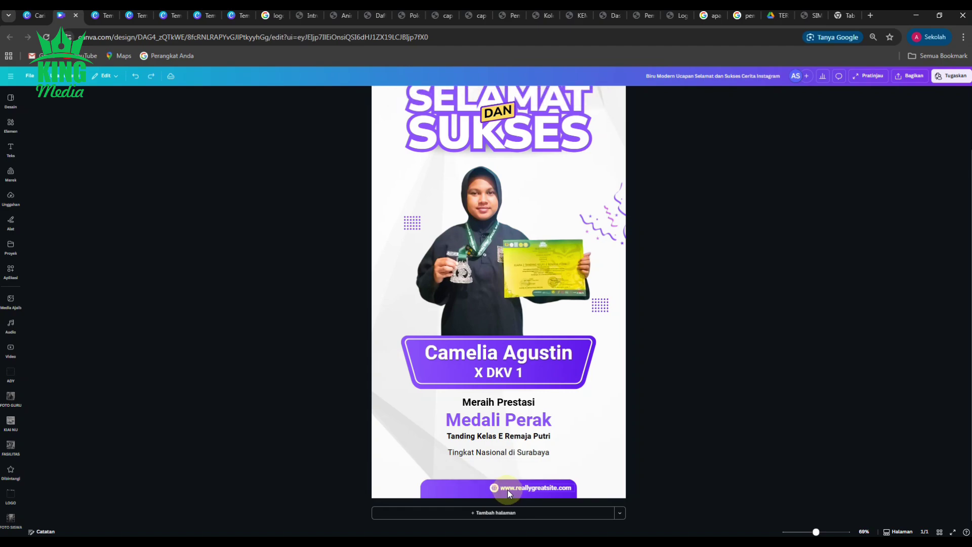
key(ctrl+z)
scroll(480, 494, up, 3)
scroll(497, 487, up, 5)
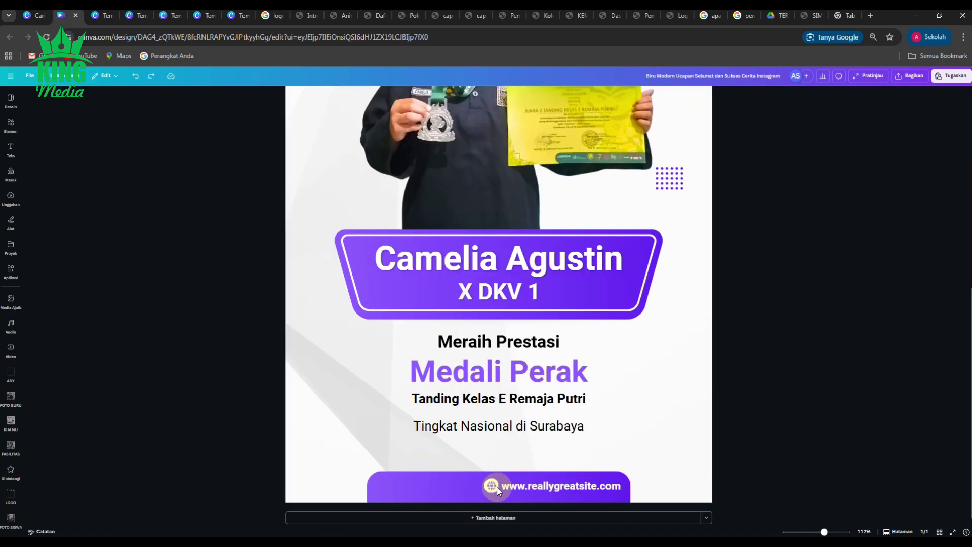
click(485, 492)
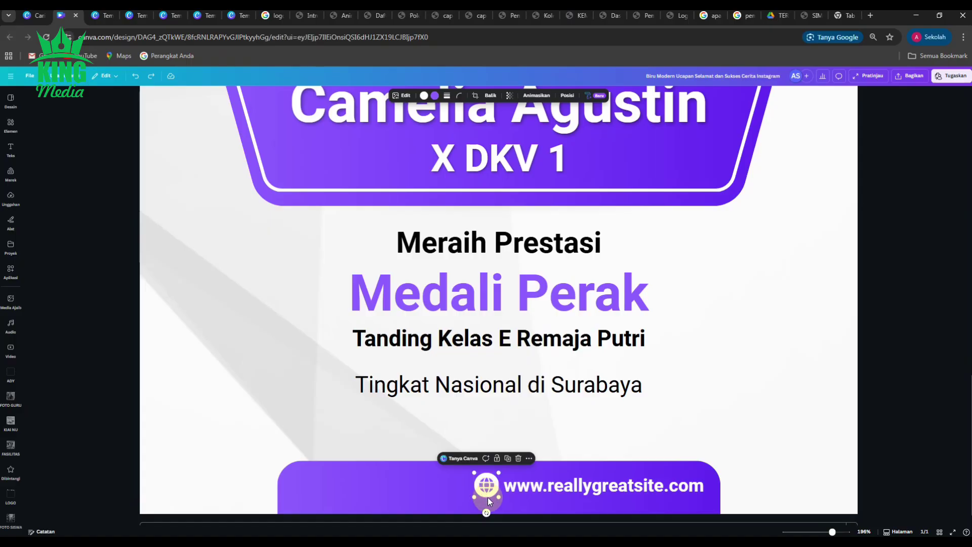
click(547, 488)
click(547, 489)
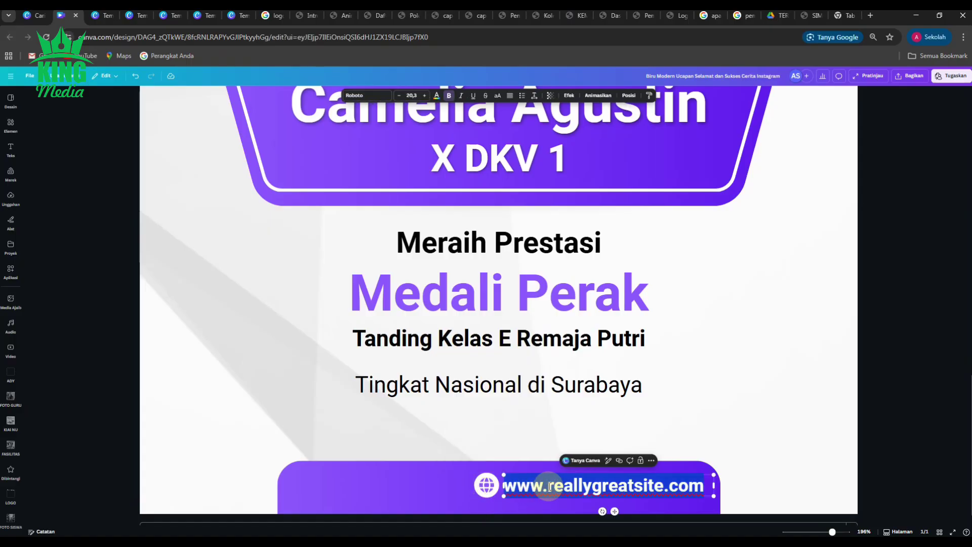
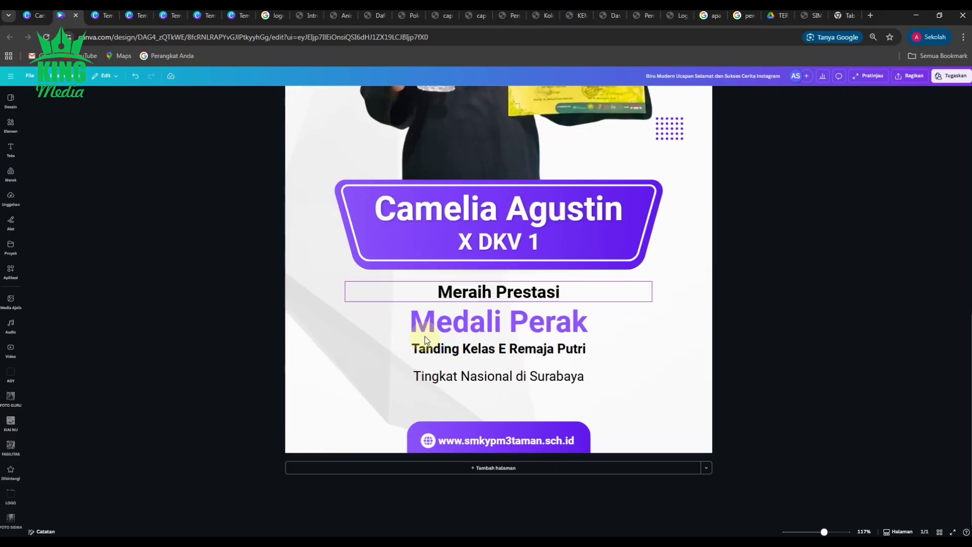
Step: Scroll the canvas to review the achievement lines beneath the name banner
scroll(425, 336, up, 3)
scroll(425, 336, down, 4)
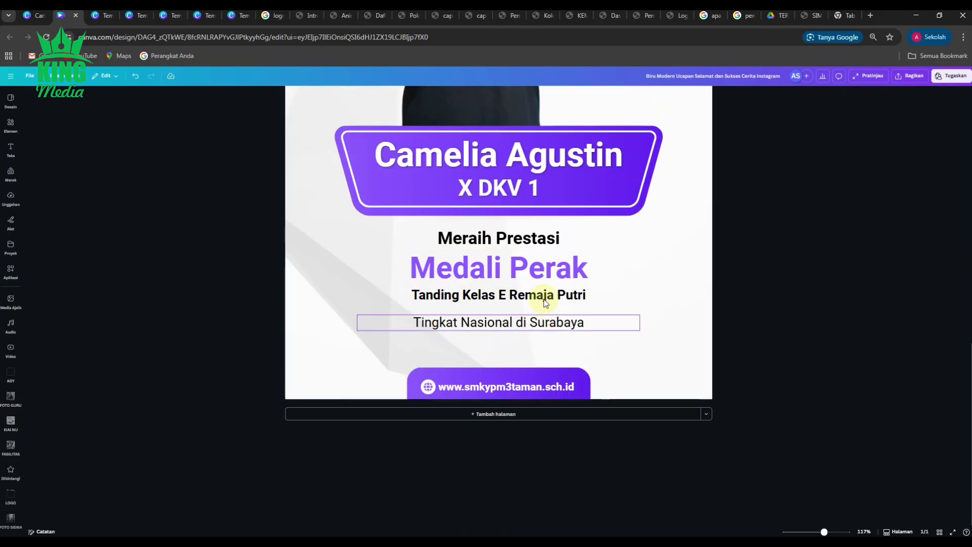
scroll(479, 326, down, 4)
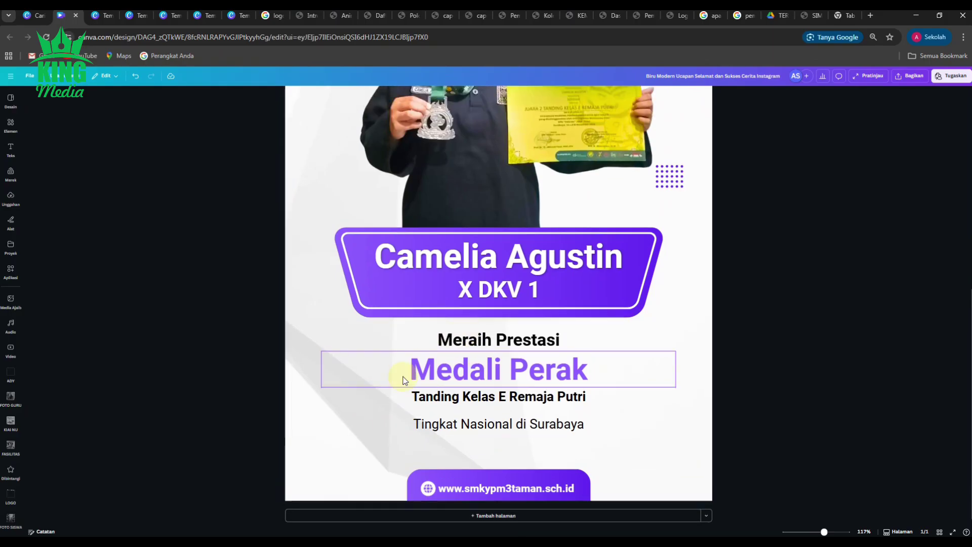
scroll(416, 400, down, 2)
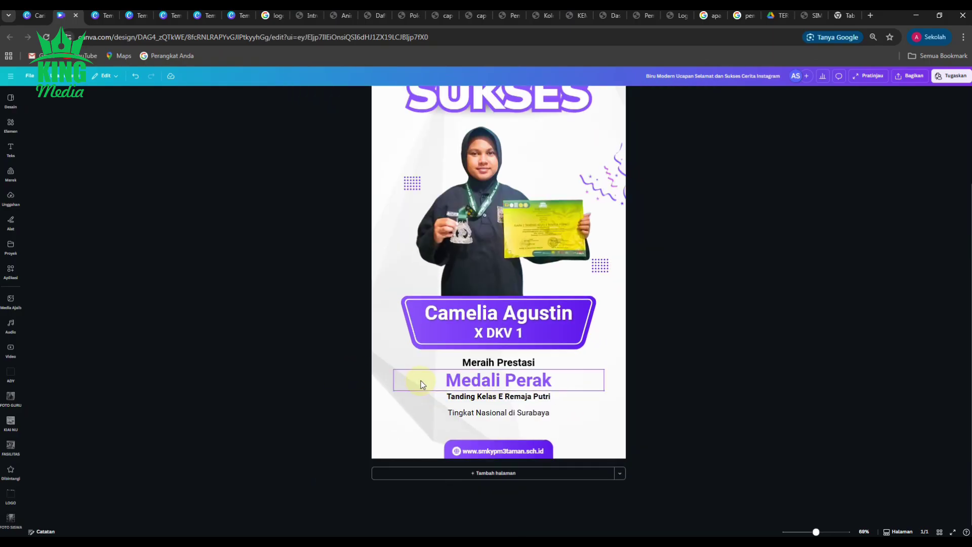
Step: Narrow the Medali Perak text box and adjust the Tanding Kelas and Tingkat Nasional lines
scroll(444, 385, up, 1)
click(595, 414)
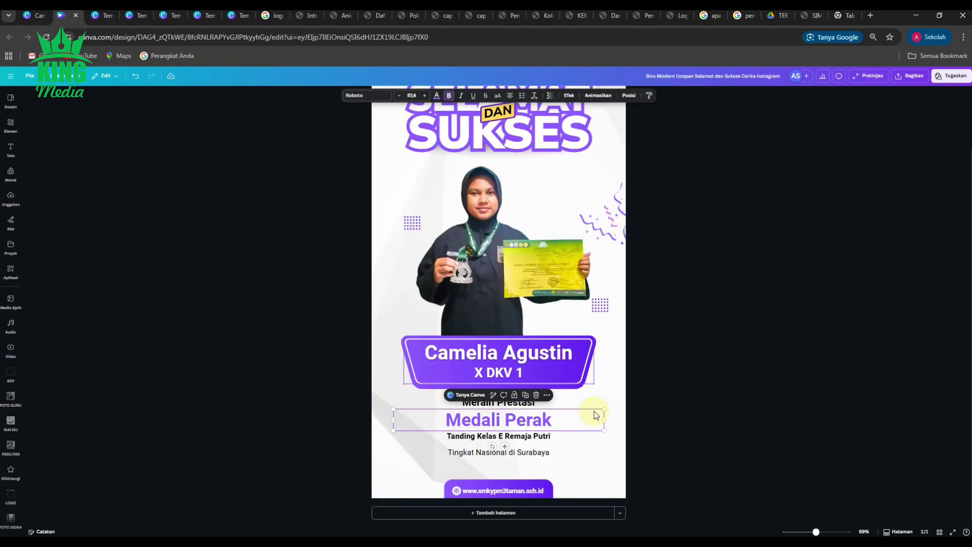
drag(606, 420, 556, 452)
click(537, 439)
key(Delete)
click(531, 451)
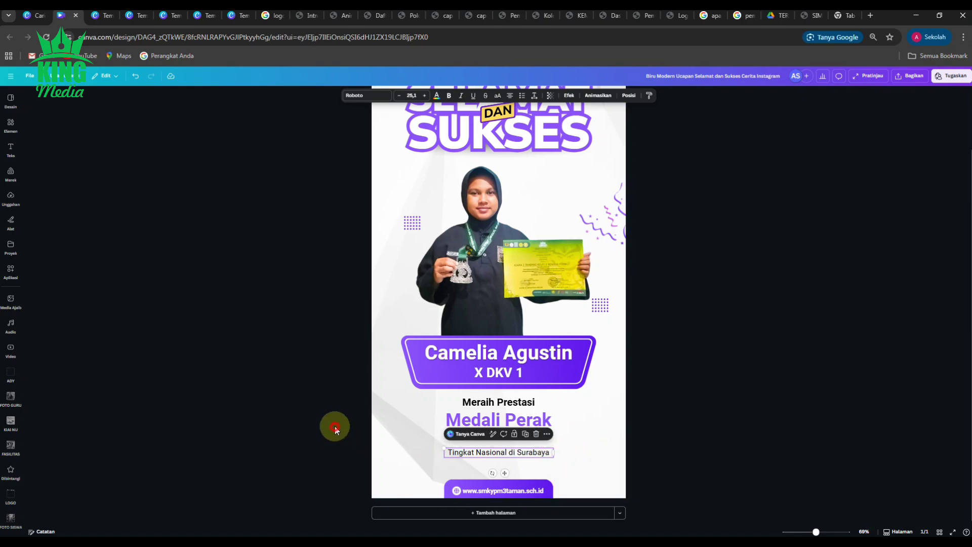
click(332, 426)
Step: Select the three achievement lines together and enlarge them as a group
click(475, 421)
shift+click(471, 439)
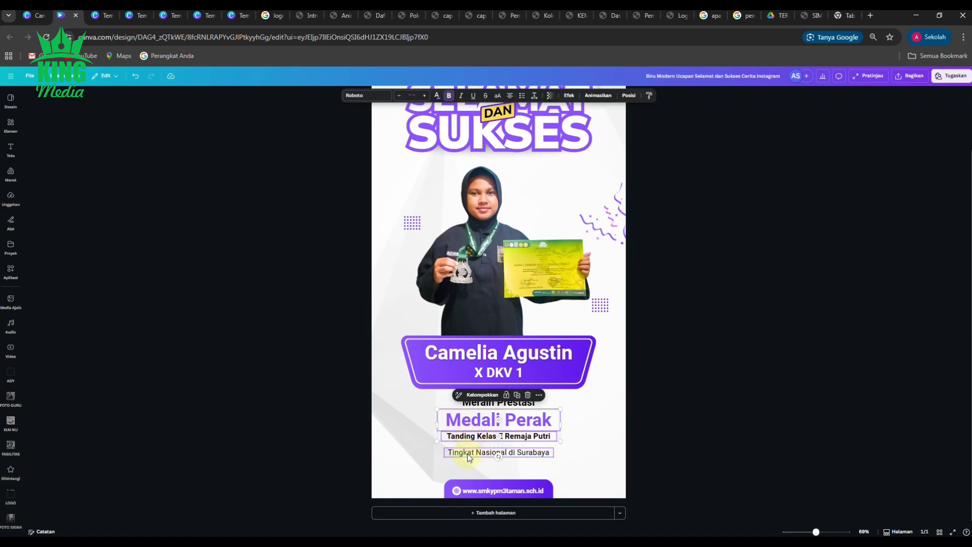
shift+click(466, 453)
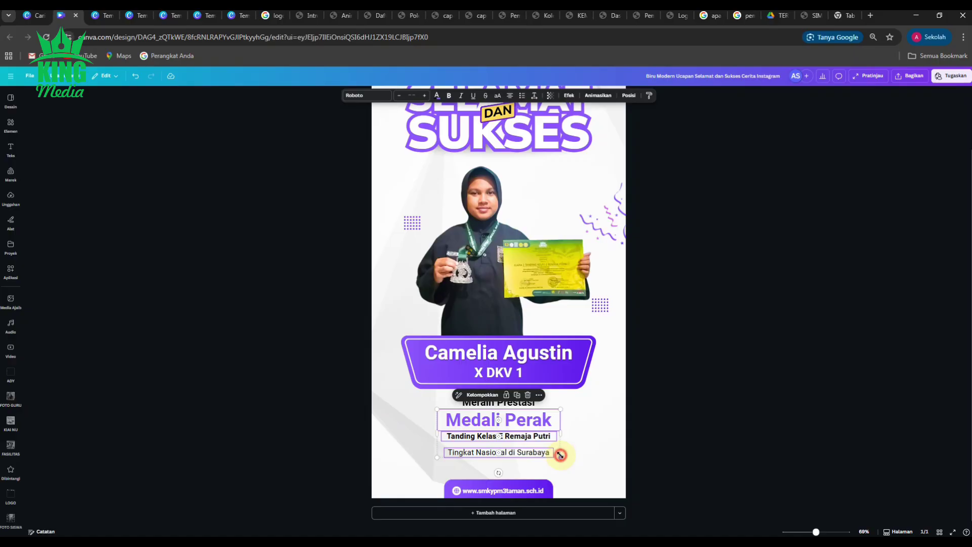
drag(560, 455, 583, 463)
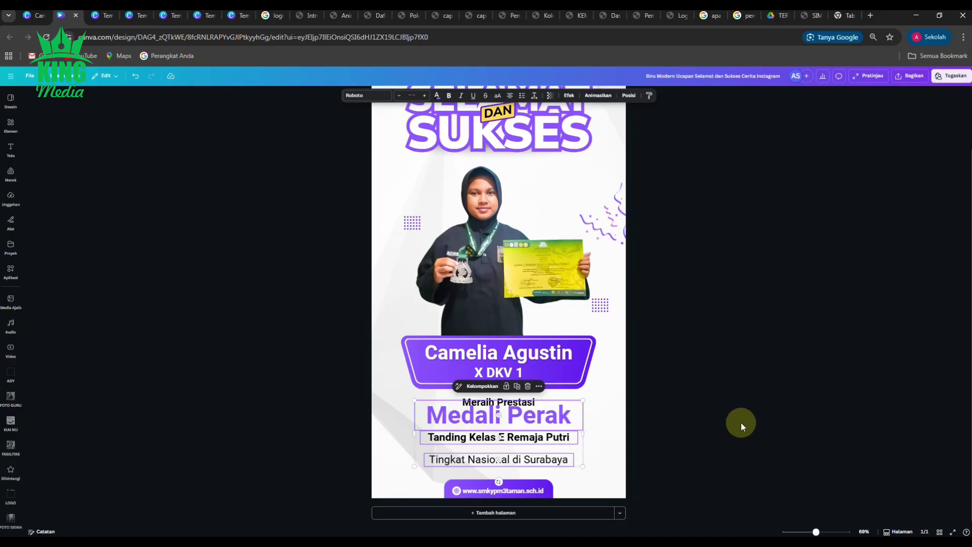
click(704, 409)
Step: Nudge the Medali Perak heading lower so the three lines are evenly spaced
click(539, 420)
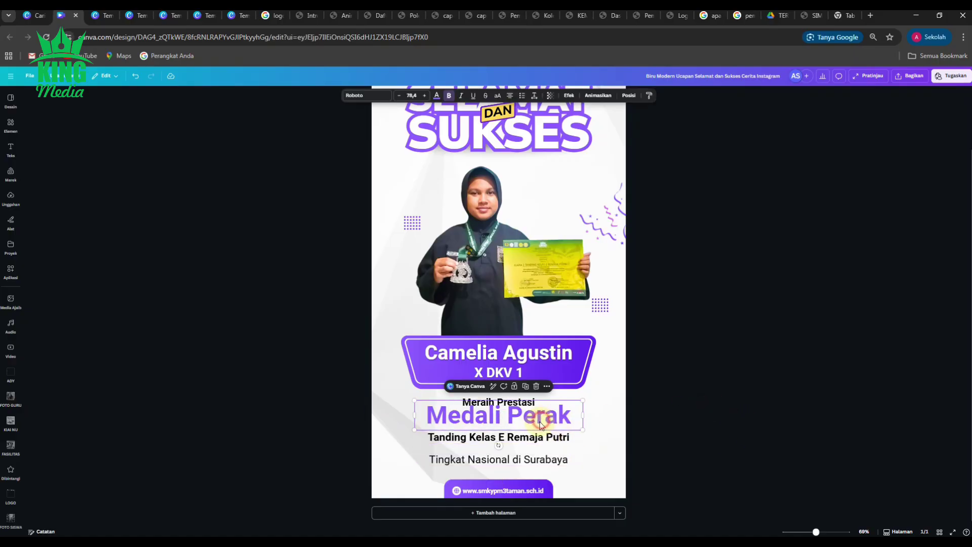
drag(539, 420, 559, 450)
click(682, 444)
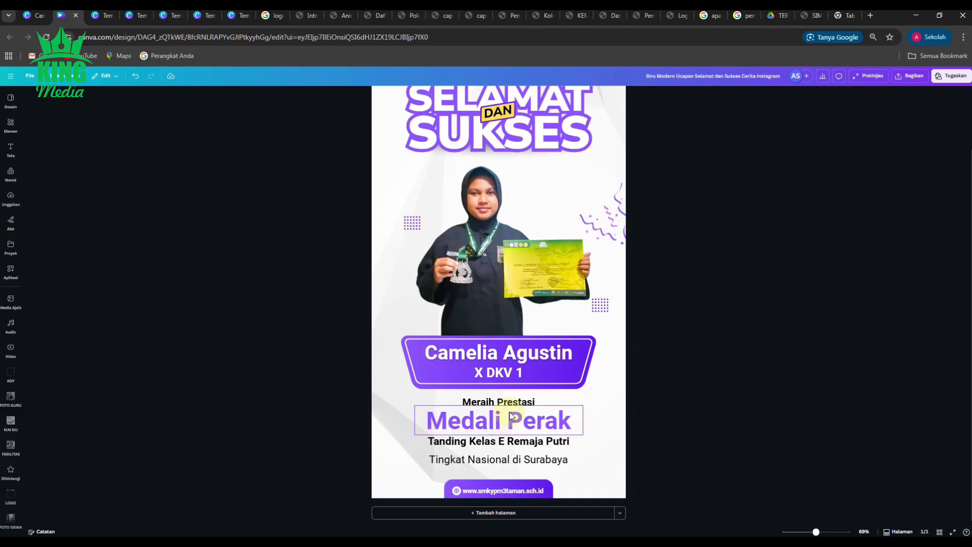
click(685, 402)
Step: Show the LOGO folder of uploaded school logo images in the left sidebar
scroll(536, 431, down, 4)
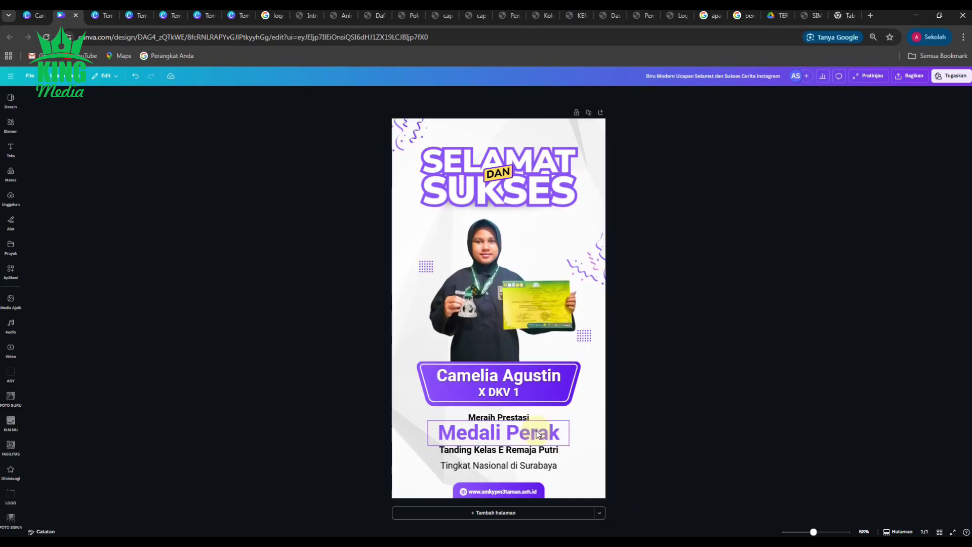
click(714, 433)
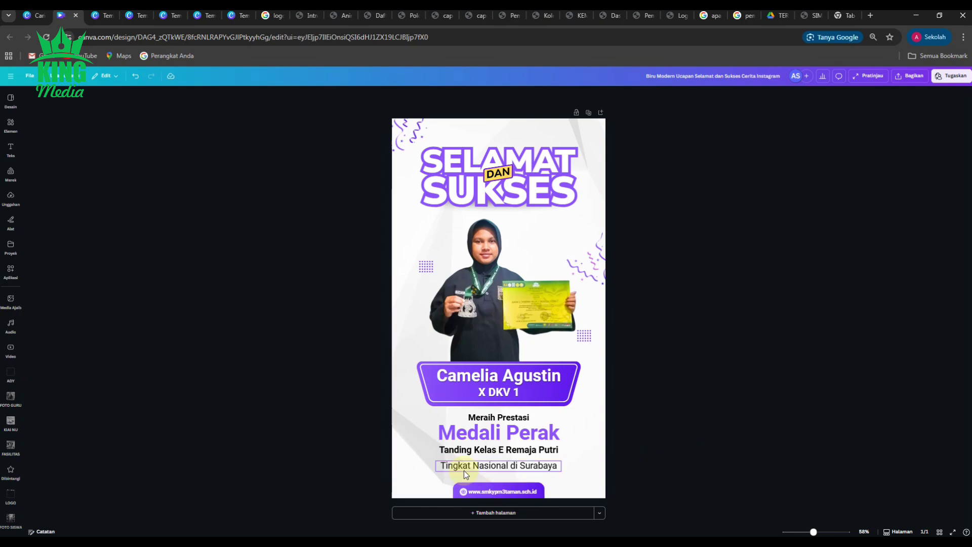
click(316, 464)
click(11, 495)
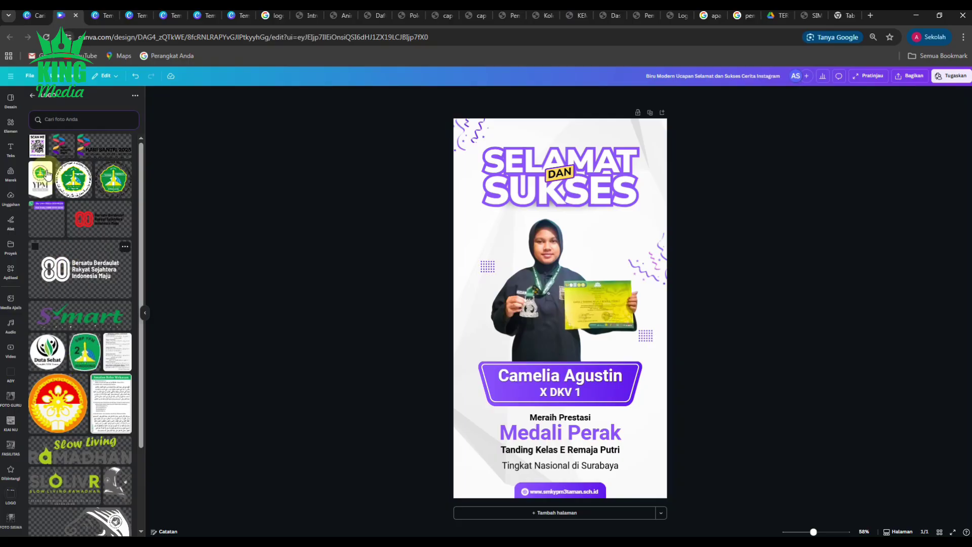
Step: Add the SCAN ME QR image, shrink it to a small badge and align it bottom-right
click(37, 146)
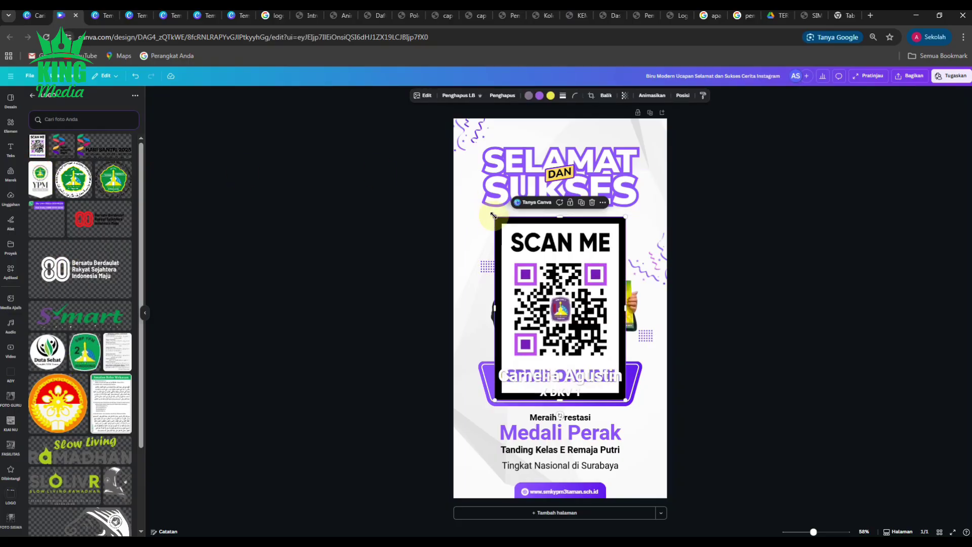
drag(494, 216, 579, 333)
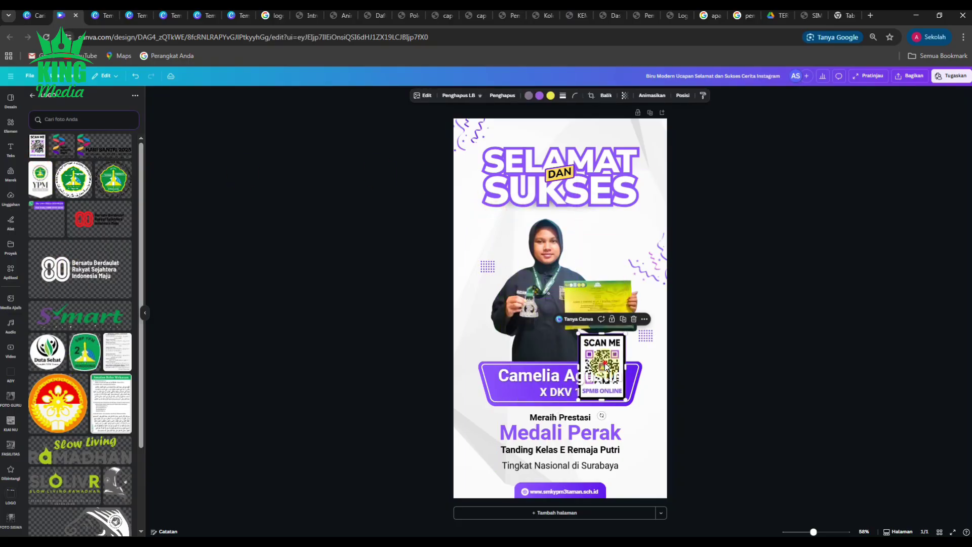
drag(606, 366, 641, 453)
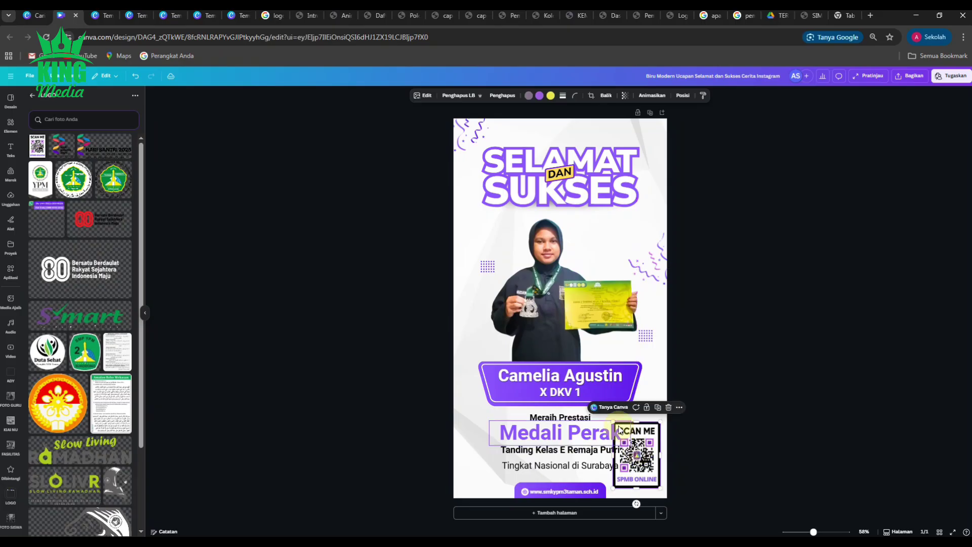
drag(612, 420, 635, 452)
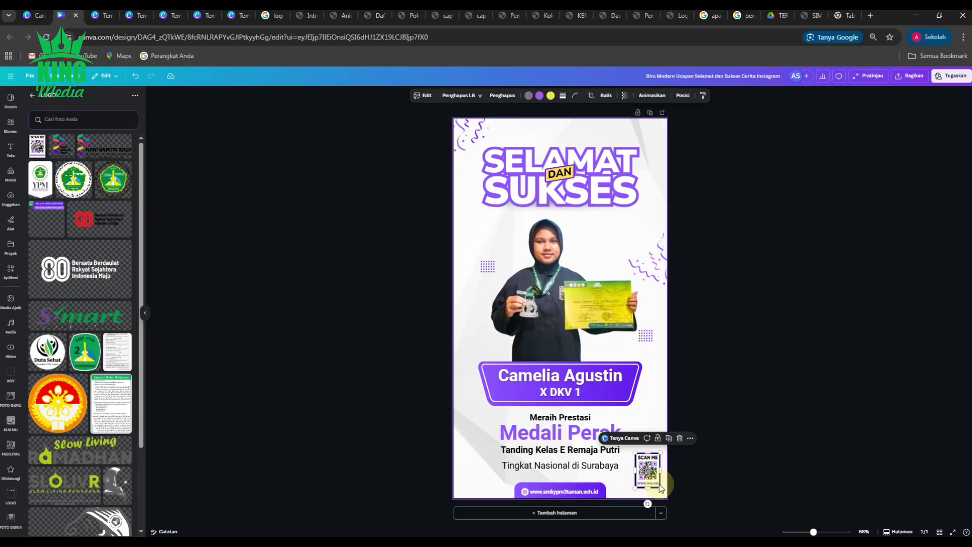
drag(648, 487, 663, 478)
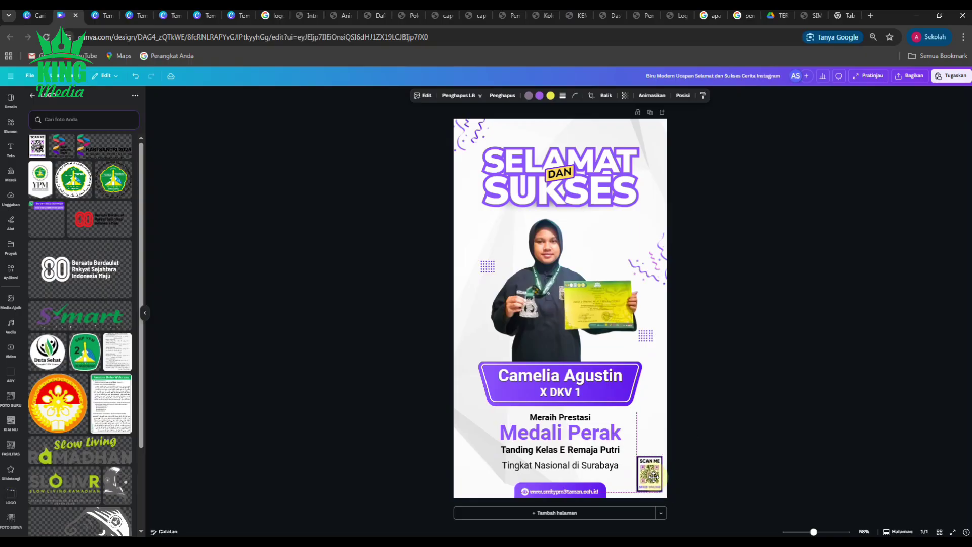
click(700, 461)
click(657, 479)
scroll(657, 479, up, 6)
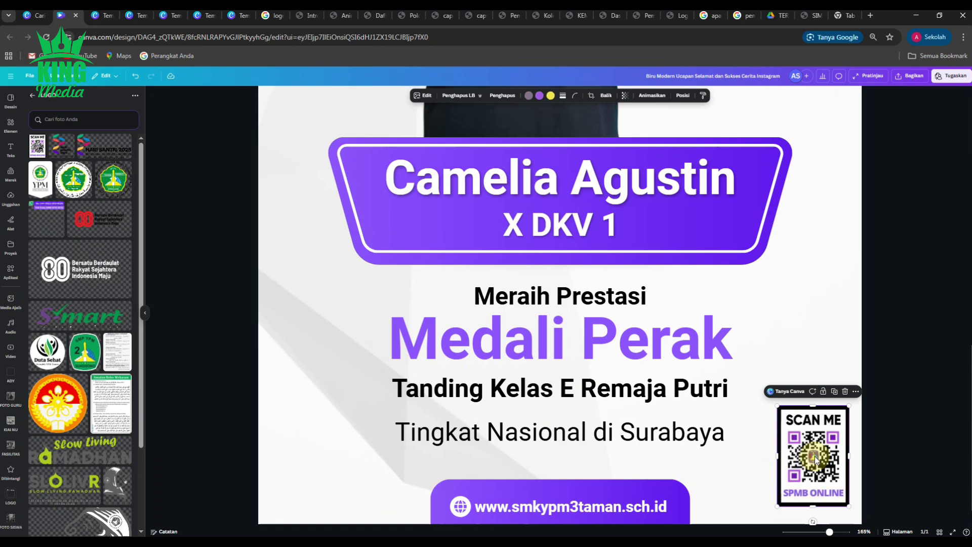
drag(816, 459, 815, 462)
scroll(760, 458, down, 5)
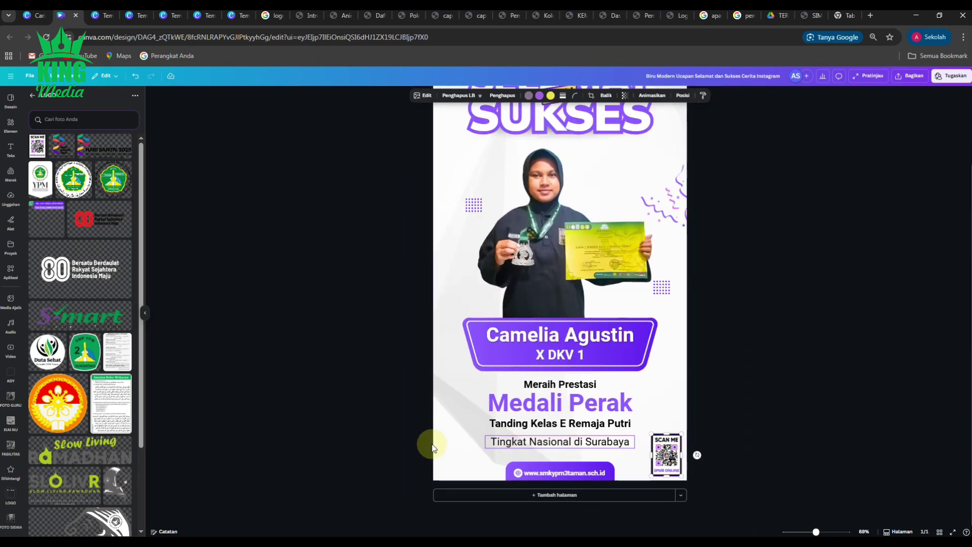
Step: Add the WhatsApp contact graphic and shrink it into the bottom-left corner beside the website bar
click(47, 218)
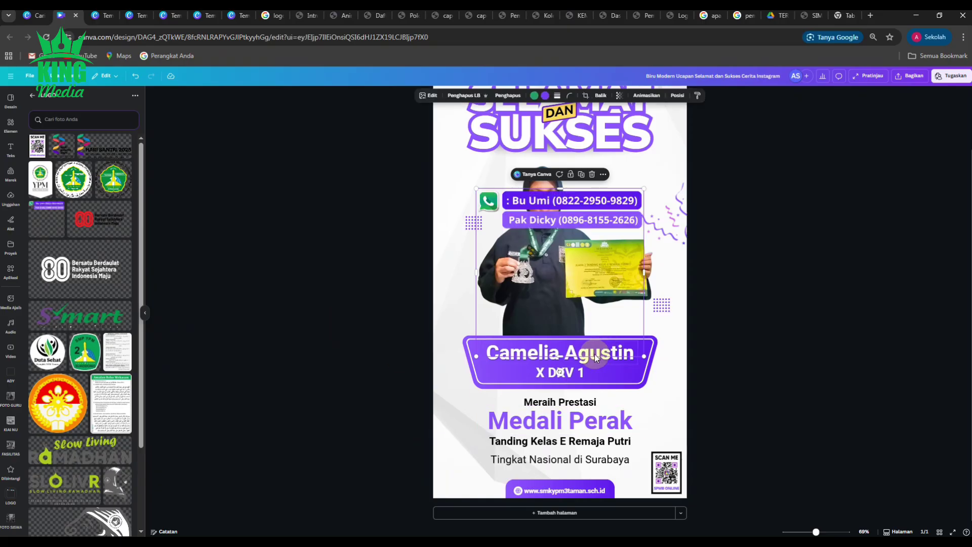
drag(561, 362, 556, 234)
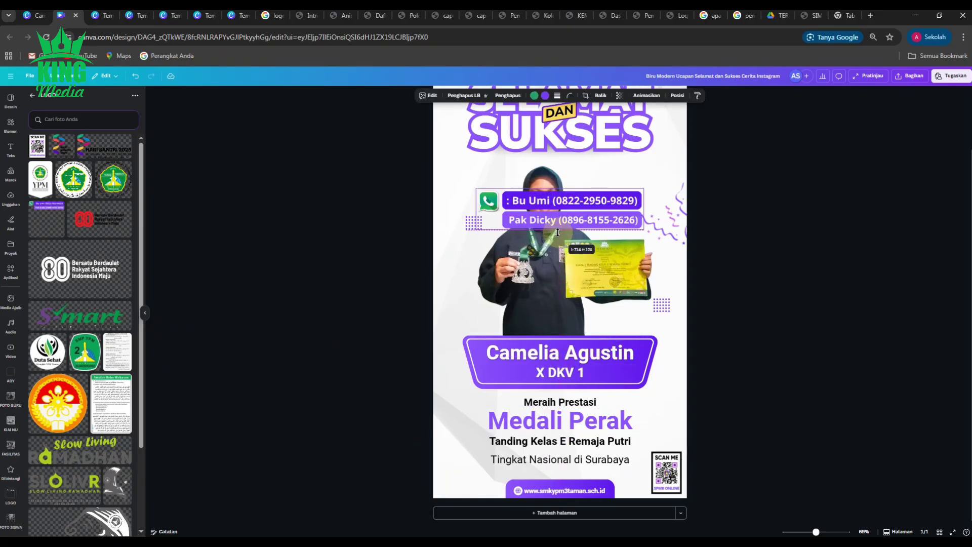
drag(643, 230, 471, 505)
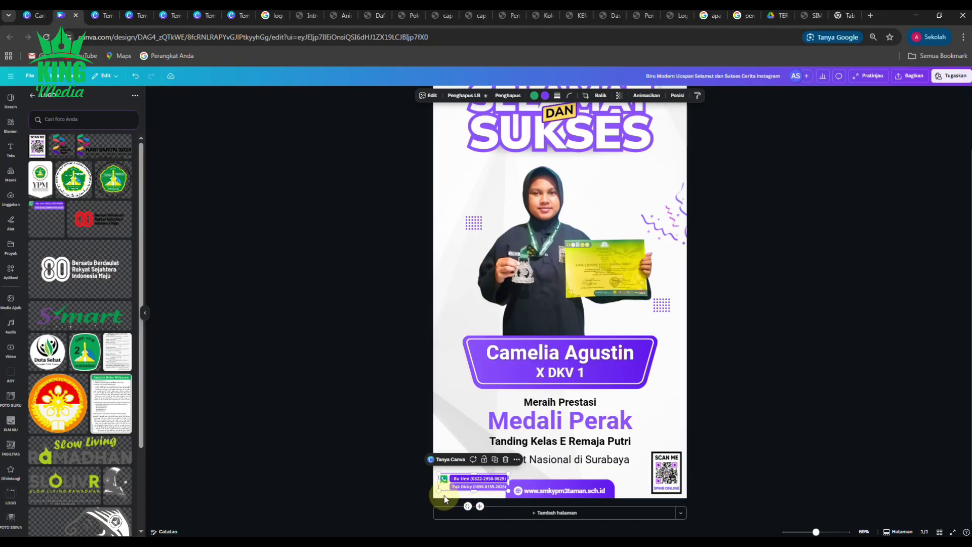
scroll(441, 503, up, 5)
scroll(333, 491, up, 3)
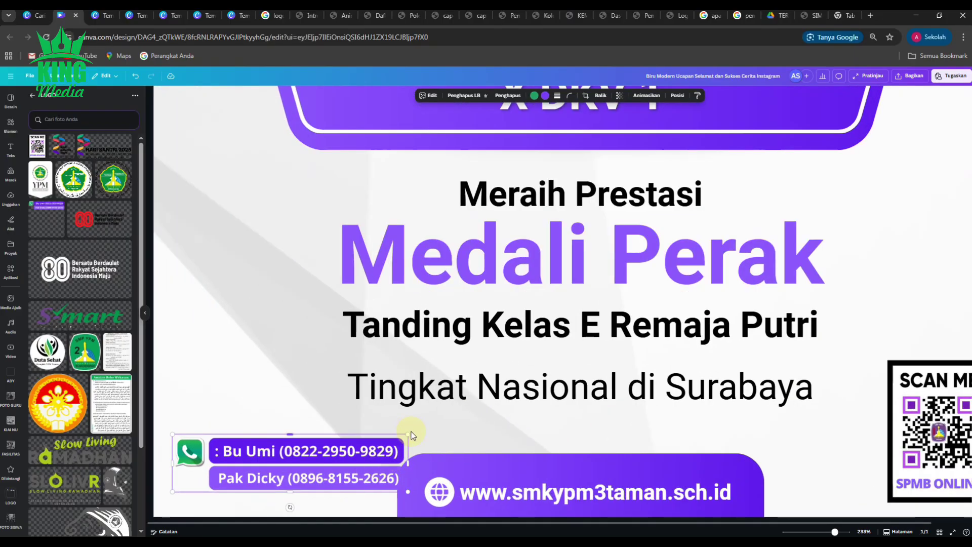
drag(404, 432, 360, 478)
scroll(354, 439, down, 4)
click(364, 472)
click(254, 386)
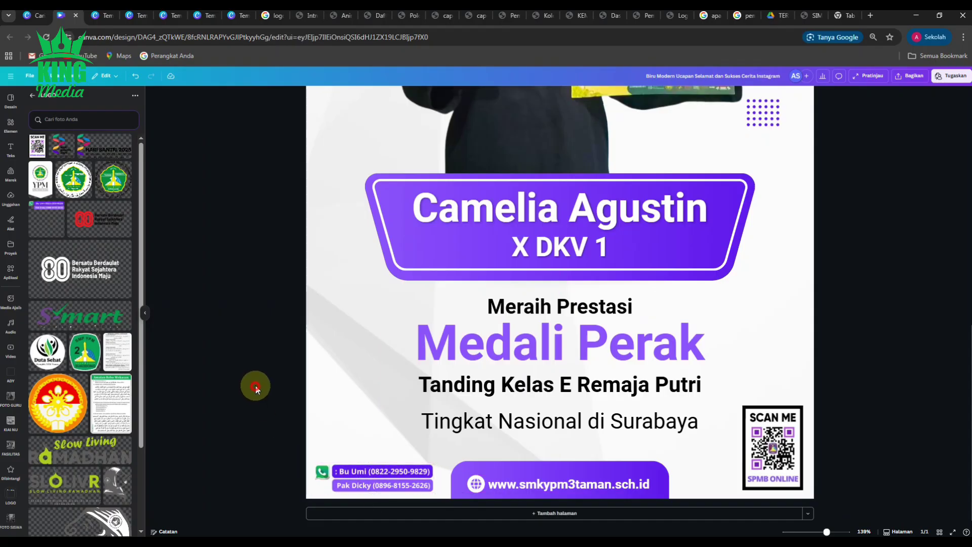
scroll(327, 433, down, 3)
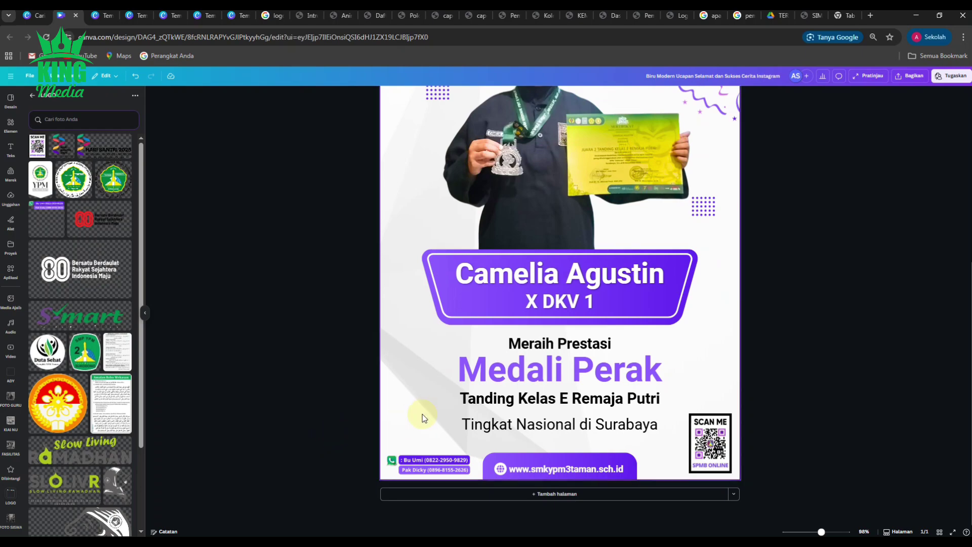
scroll(424, 419, down, 2)
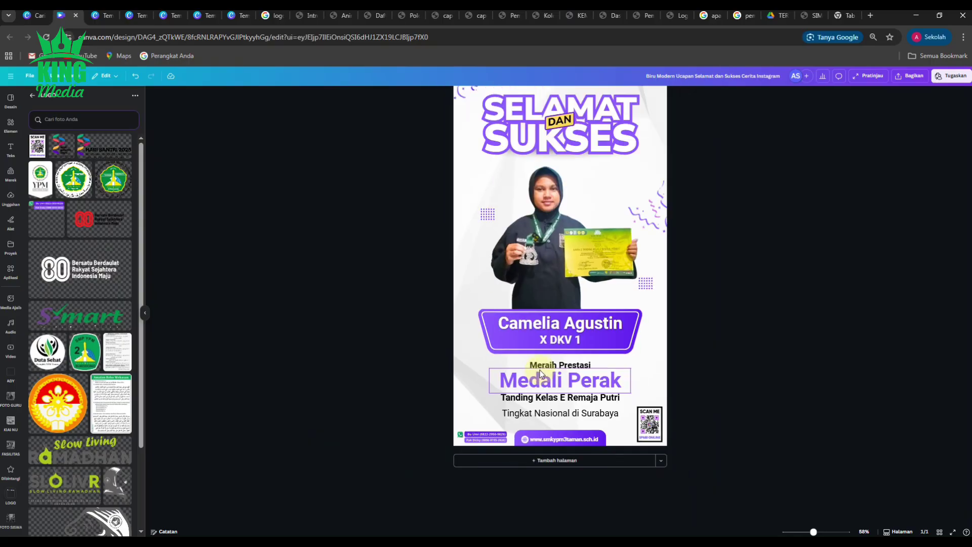
scroll(546, 365, down, 2)
scroll(610, 124, up, 4)
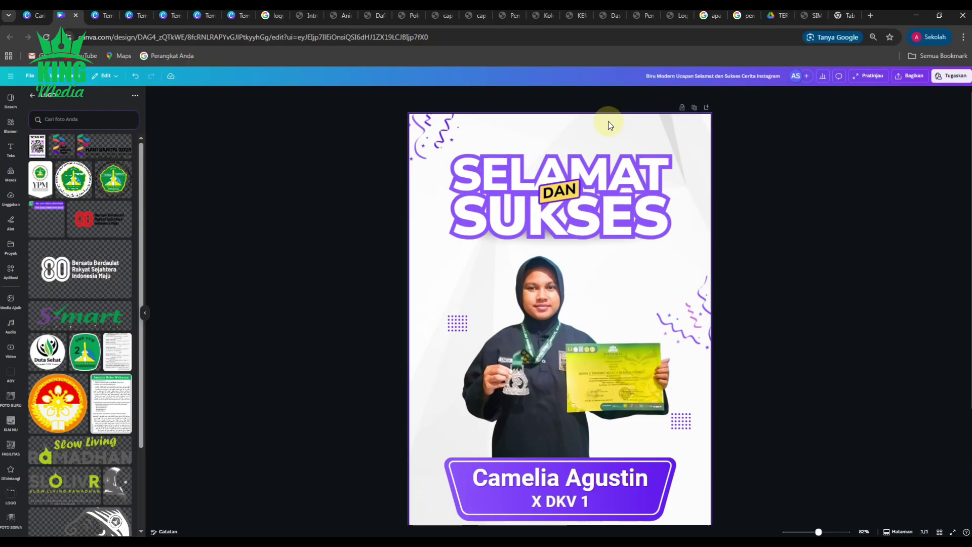
drag(354, 189, 613, 248)
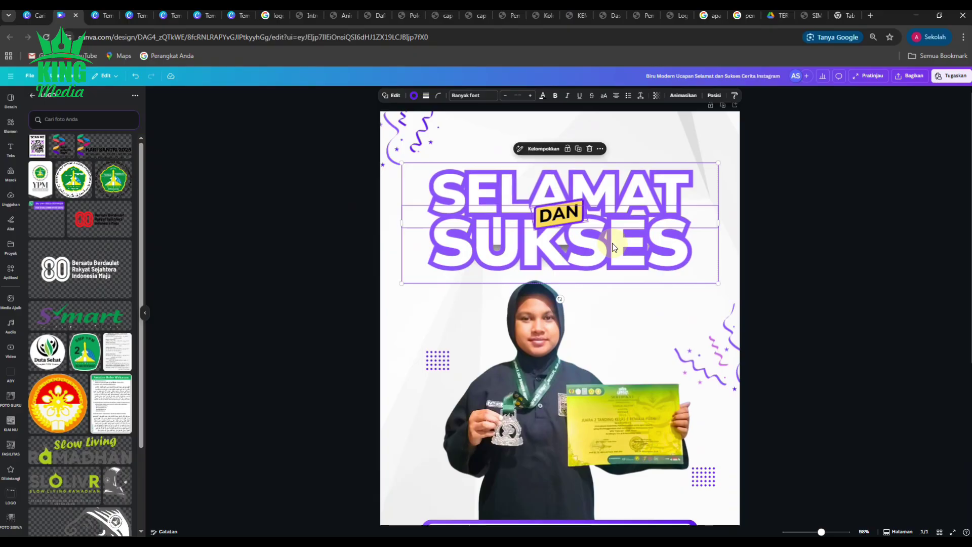
key(ctrl+z)
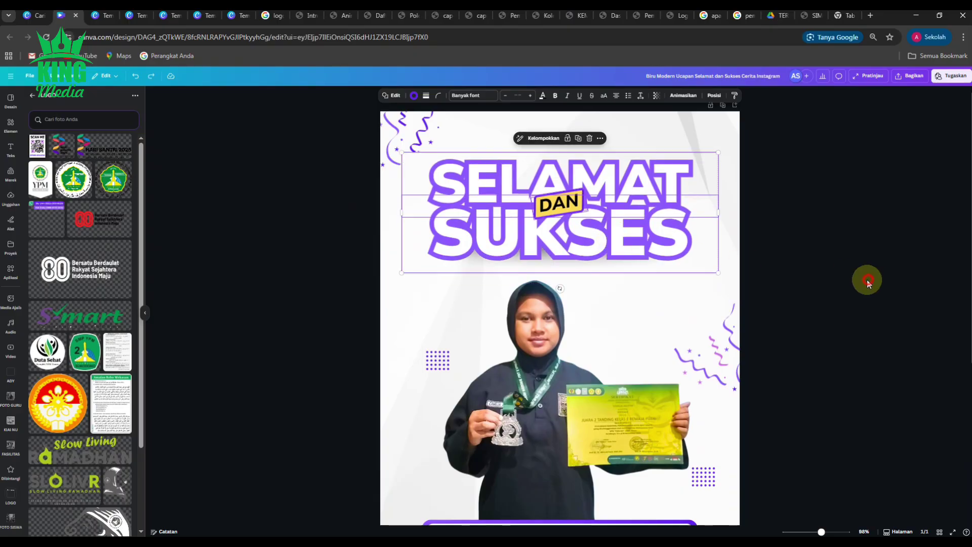
click(868, 278)
scroll(684, 247, down, 5)
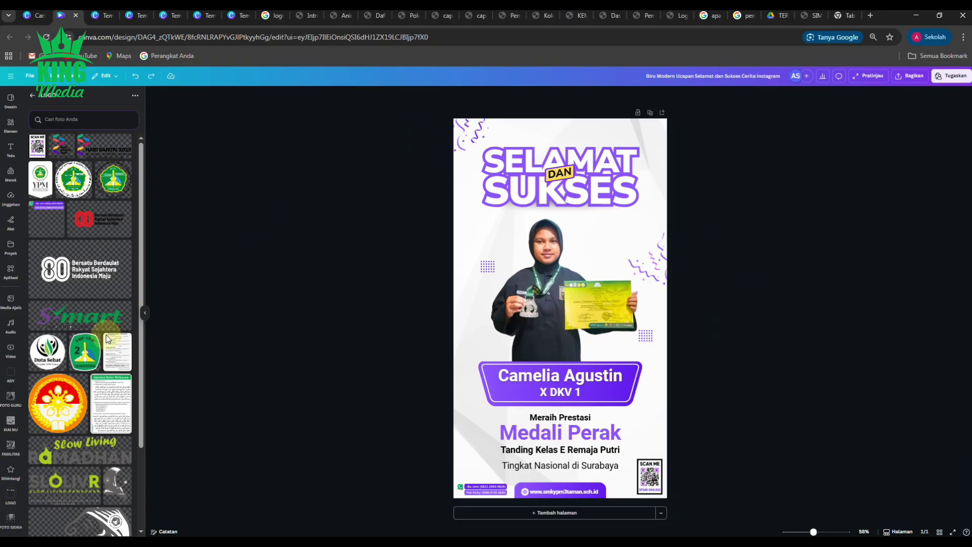
scroll(105, 341, down, 2)
scroll(105, 341, down, 6)
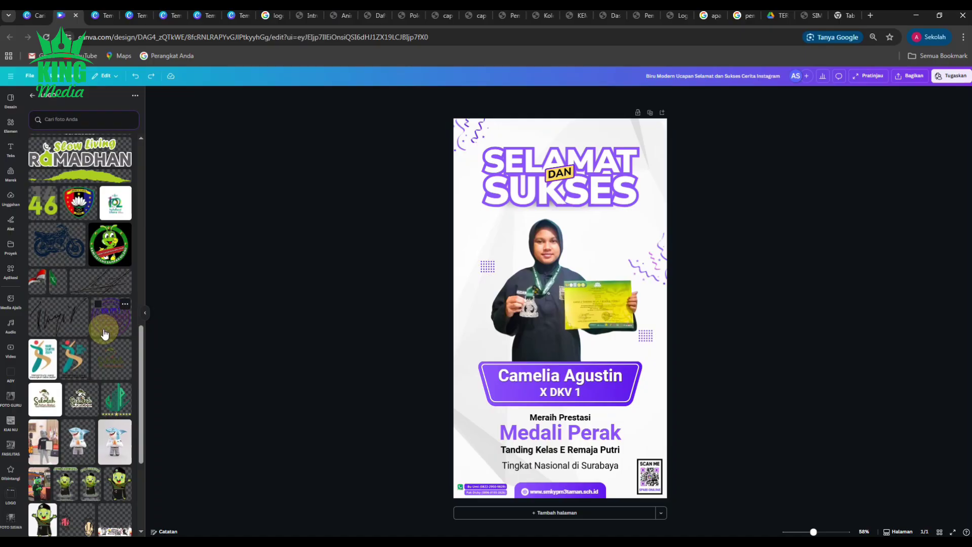
Step: Add the SMK YPM 3 Taman banner and squash it into a thin strip at the poster top
scroll(104, 333, down, 10)
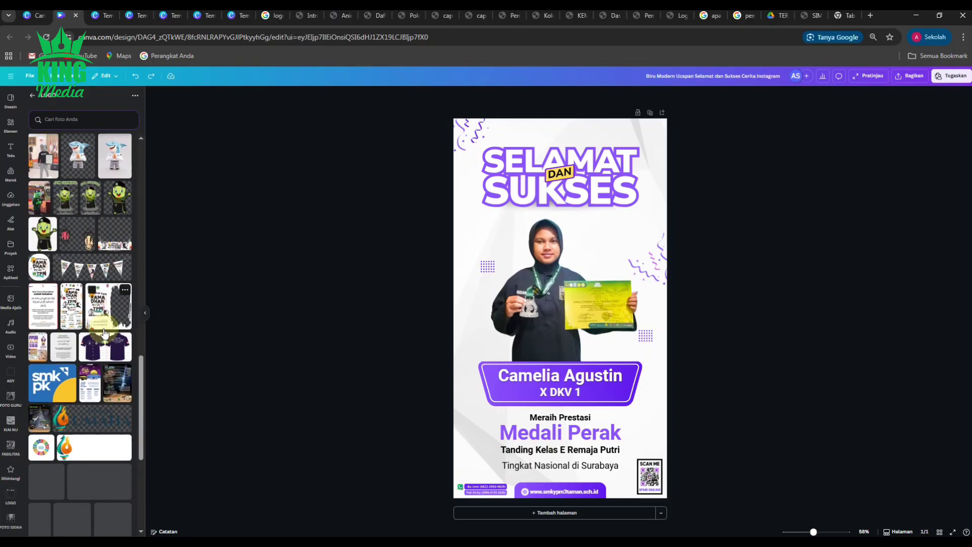
scroll(104, 333, down, 5)
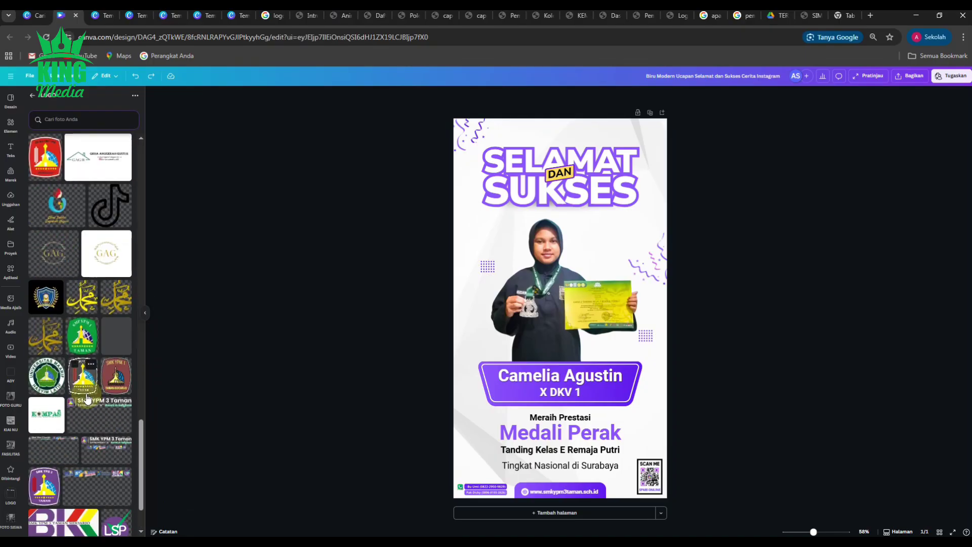
click(50, 374)
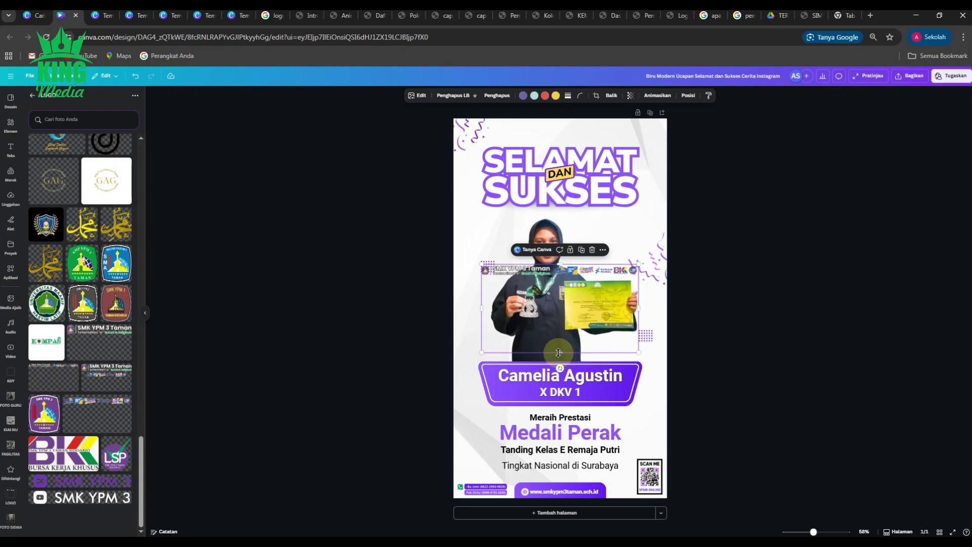
drag(562, 338, 579, 159)
click(699, 169)
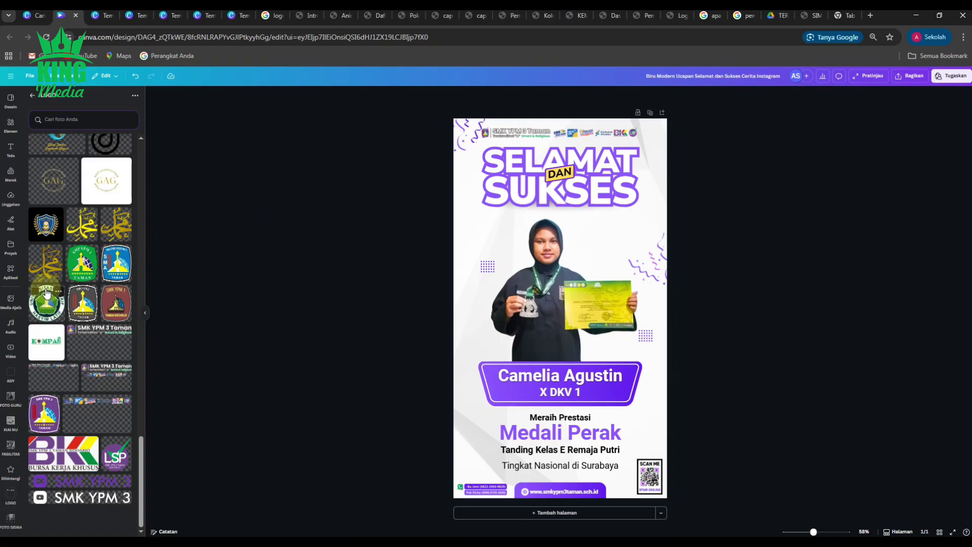
scroll(46, 294, up, 5)
scroll(46, 294, up, 5)
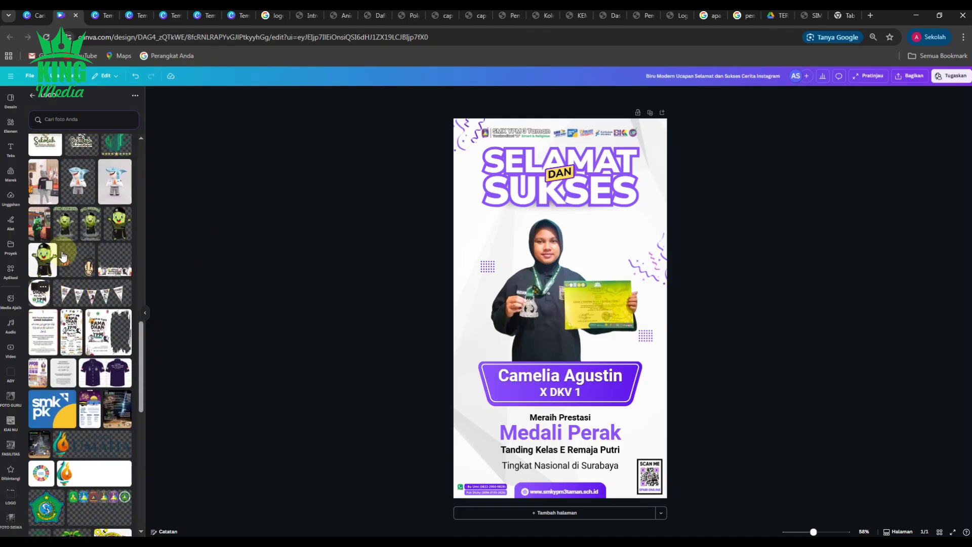
Step: Add the shark mascot, crop its empty edges, and shrink it into the header's top-right end
click(79, 191)
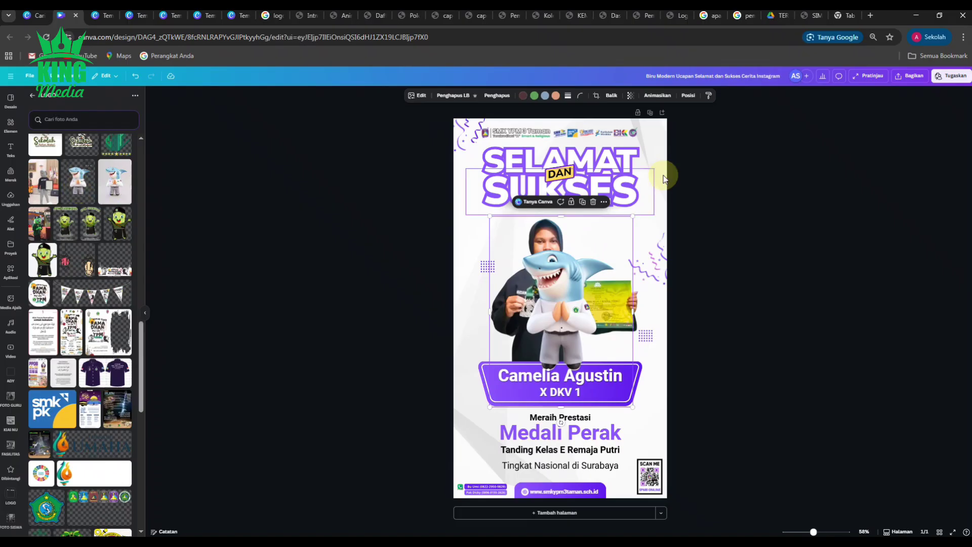
drag(562, 215, 559, 224)
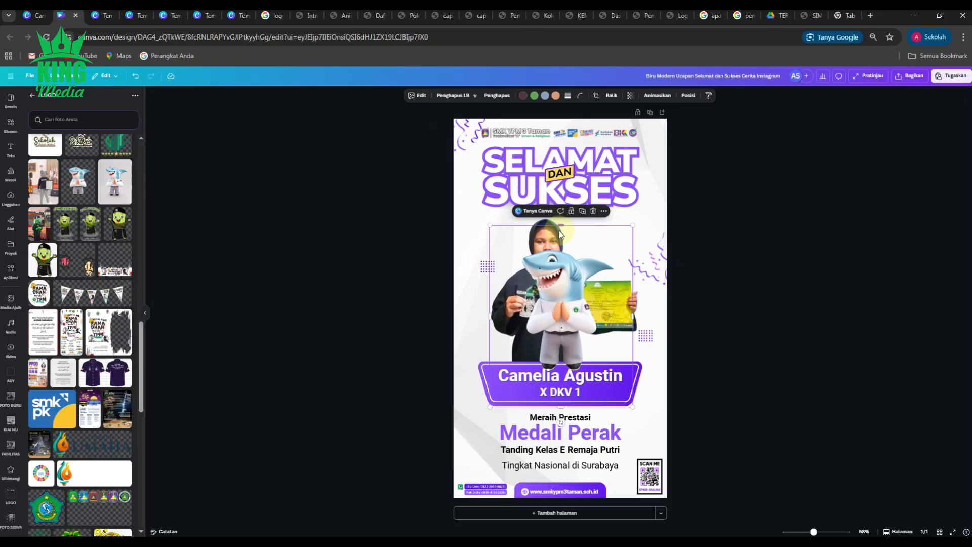
drag(563, 227, 561, 247)
drag(562, 407, 567, 369)
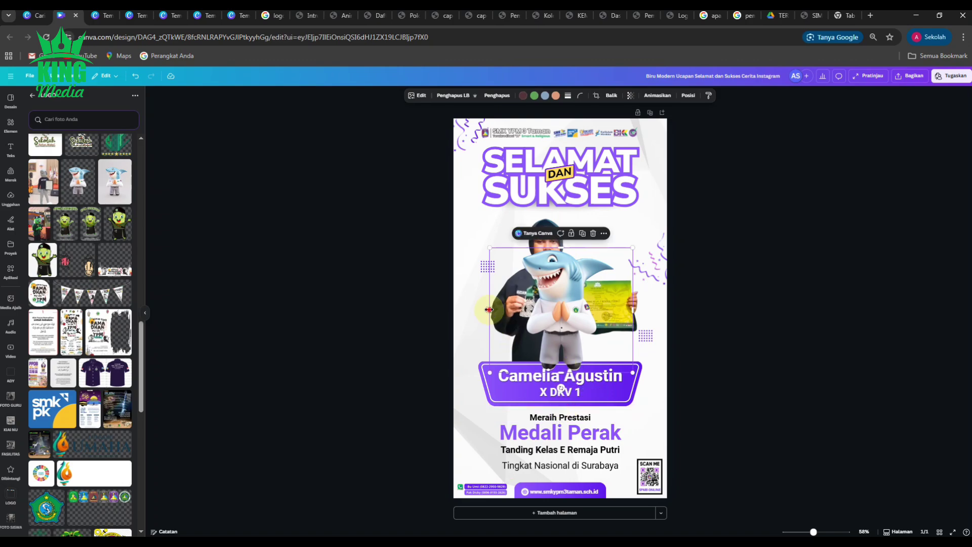
drag(490, 304, 521, 304)
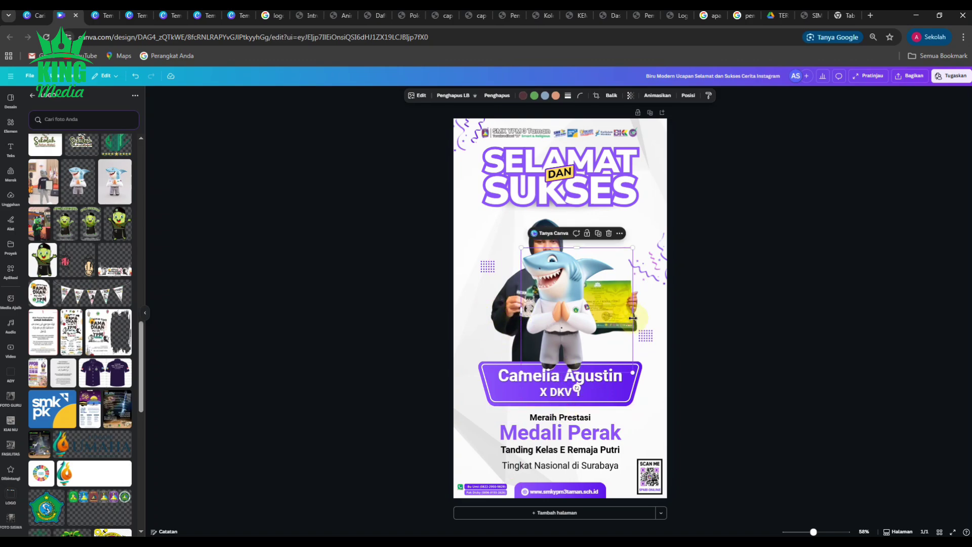
drag(633, 313, 617, 313)
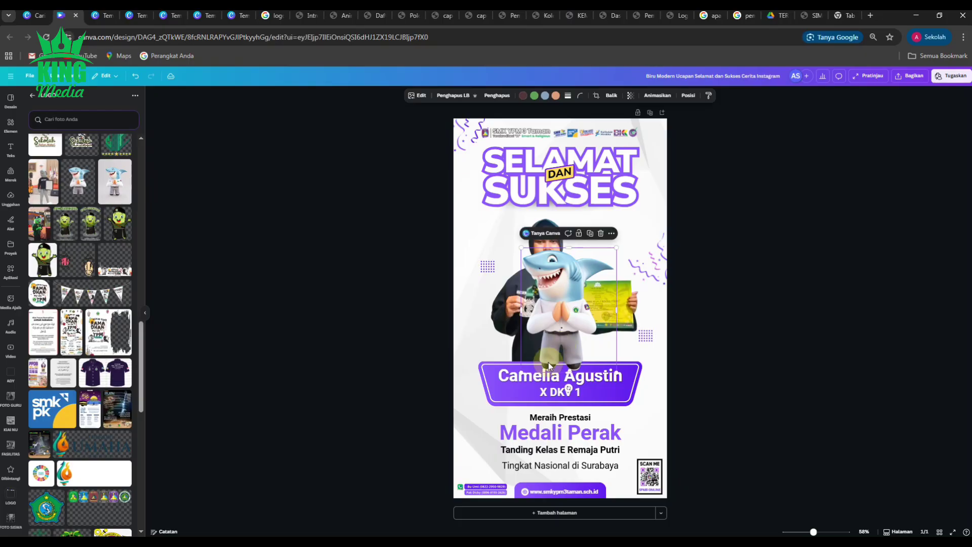
drag(521, 373, 653, 157)
click(715, 153)
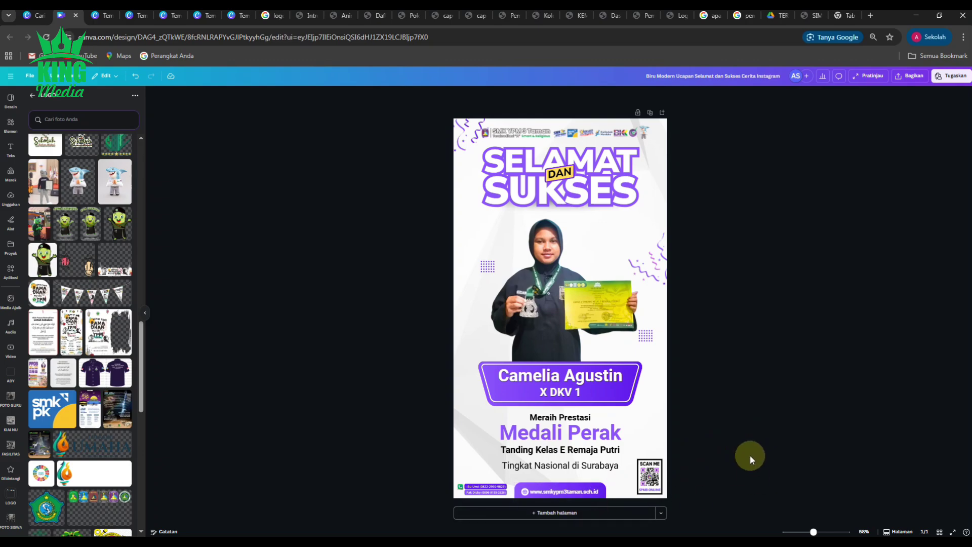
Step: Trim 'Biru Modern Ucapan' and 'Cerita Instagram' from the title, leaving 'Selamat dan Sukses'
click(741, 77)
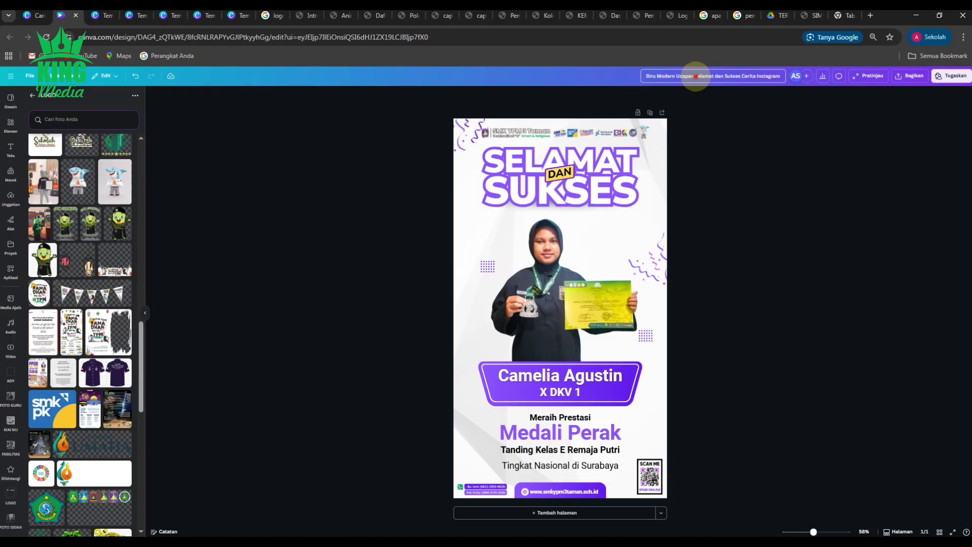
click(695, 77)
key(BackSpace)
key(BackSpace)
key(BackSpace)
key(BackSpace)
key(BackSpace)
key(BackSpace)
key(BackSpace)
key(BackSpace)
key(BackSpace)
key(BackSpace)
key(BackSpace)
key(BackSpace)
key(BackSpace)
key(BackSpace)
key(BackSpace)
key(BackSpace)
key(BackSpace)
key(BackSpace)
key(BackSpace)
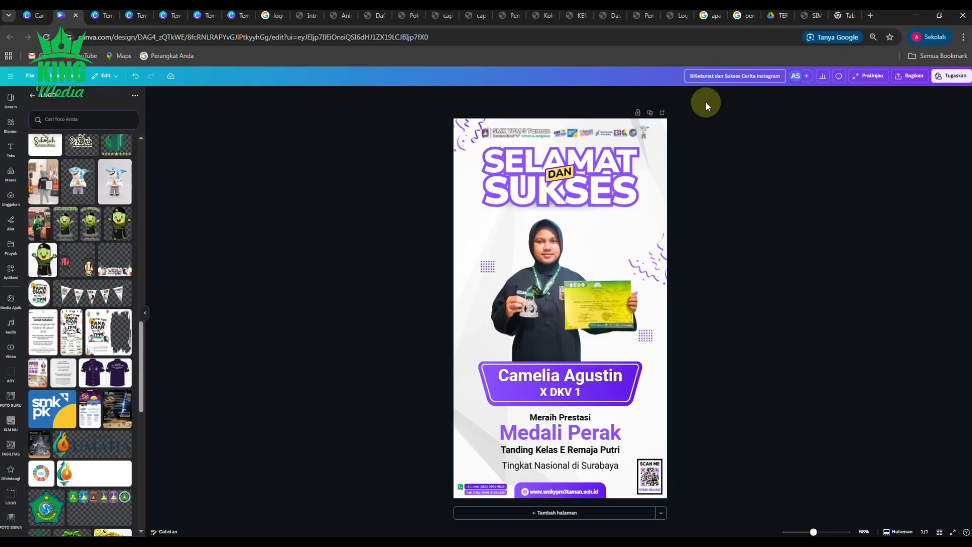
click(746, 77)
key(Delete)
key(Delete)
key(Delete)
key(Delete)
key(Delete)
key(Delete)
key(Delete)
key(Delete)
key(Delete)
key(Delete)
key(Delete)
key(Delete)
key(Delete)
key(Delete)
key(Delete)
key(Delete)
click(768, 157)
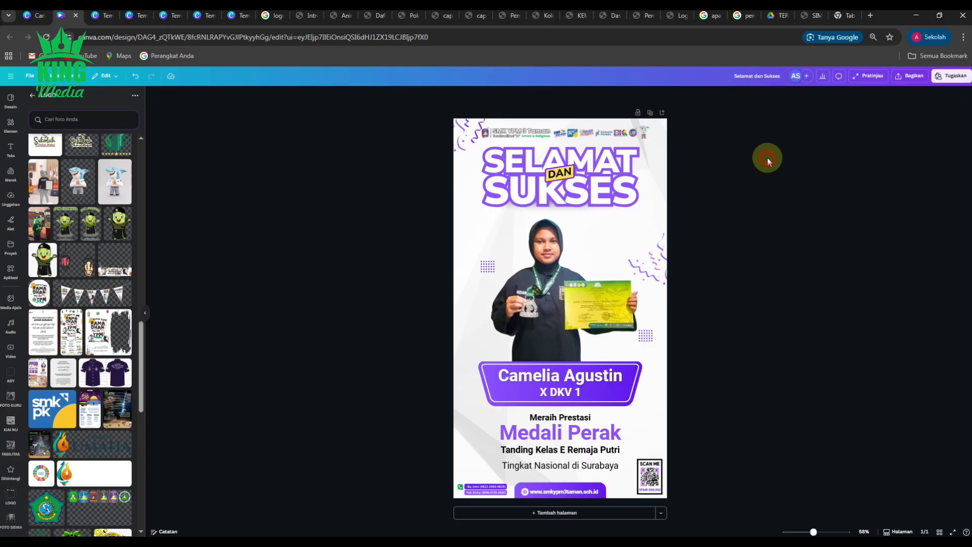
Step: Download the poster in JPG format through the Bagikan > Unduh options
click(910, 81)
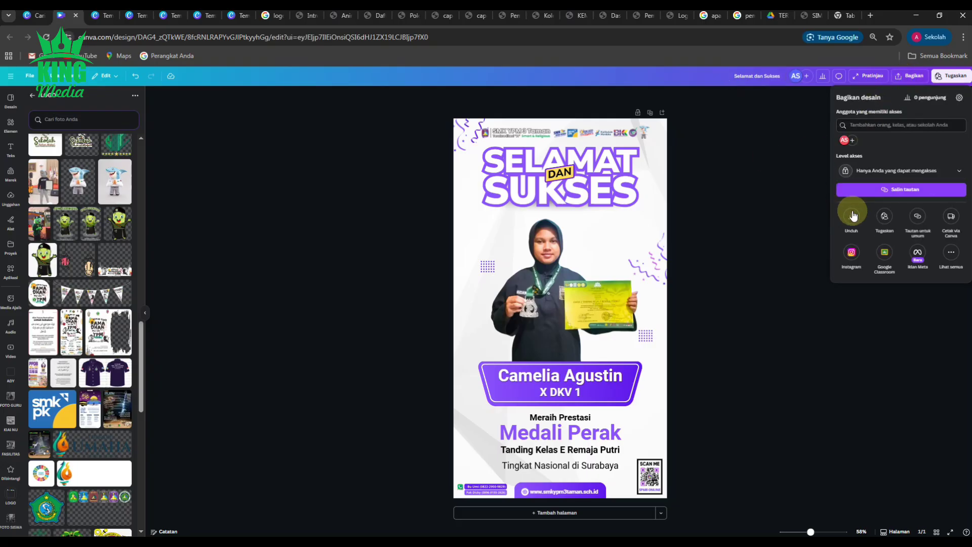
click(853, 212)
click(901, 123)
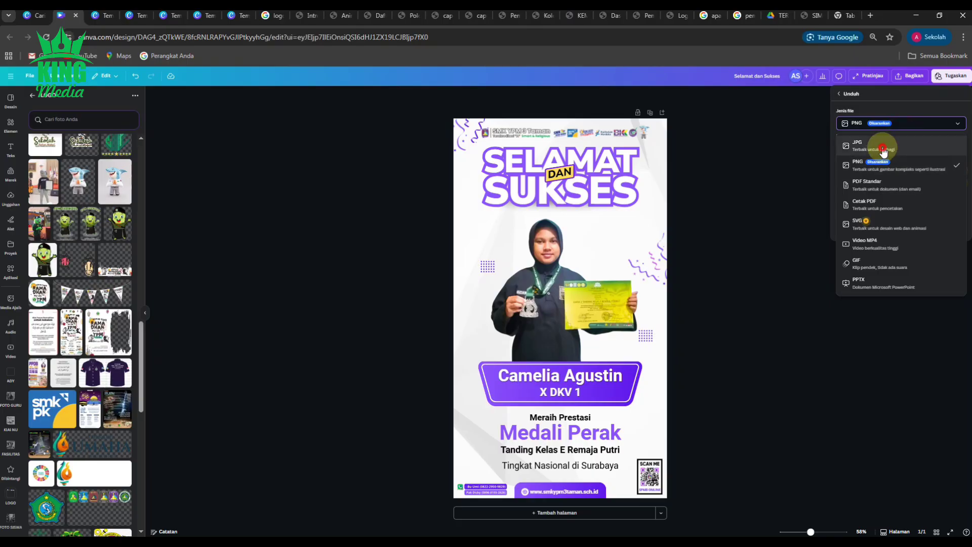
click(881, 158)
click(902, 238)
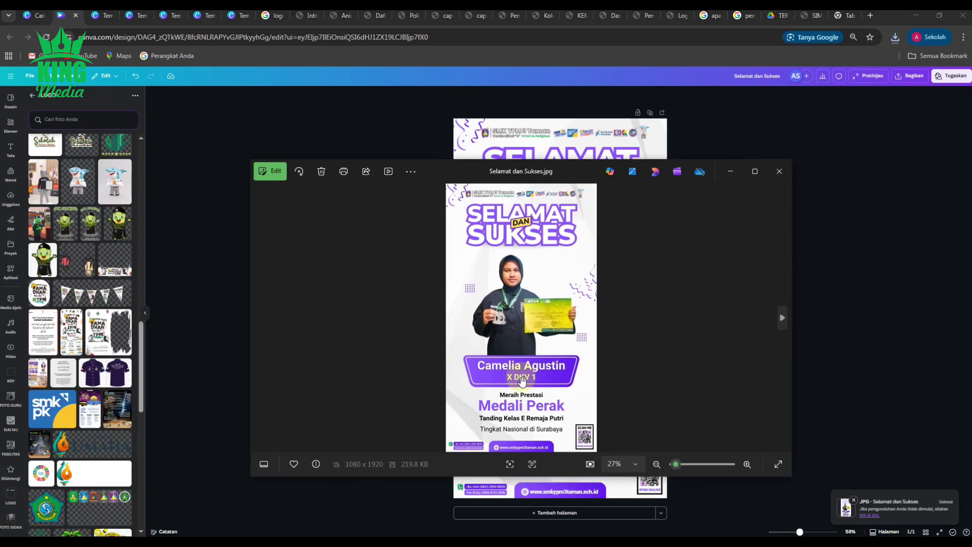
Step: Close the Windows Photos window showing Selamat dan Sukses.jpg to return to Canva
scroll(524, 373, up, 2)
scroll(524, 372, down, 5)
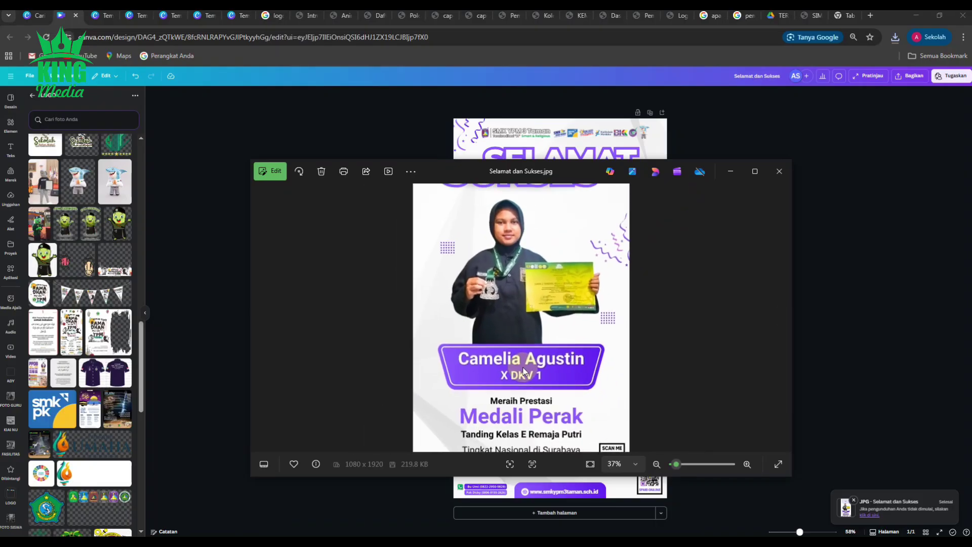
click(780, 172)
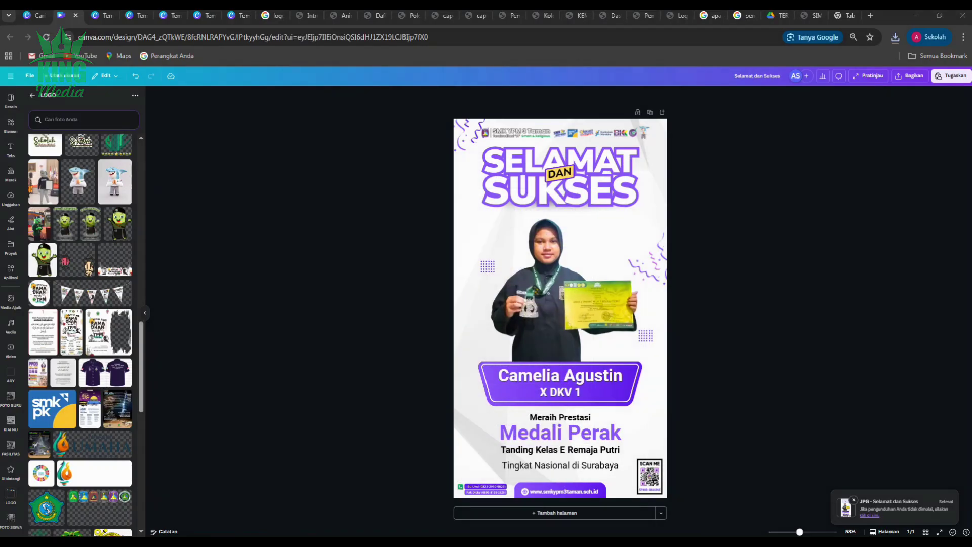